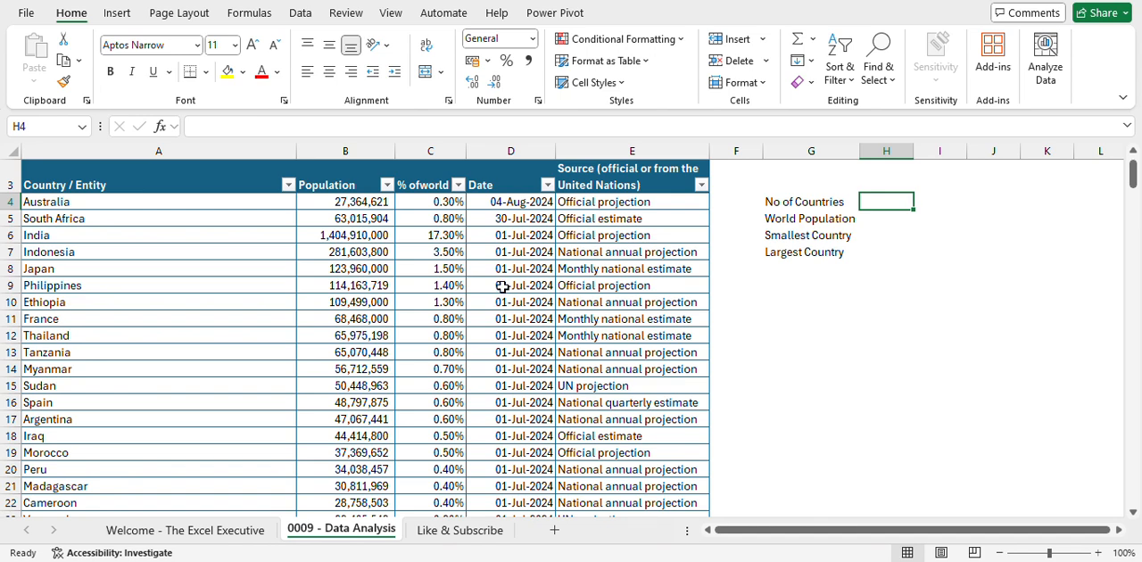
- Examine the source line, the population table's columns and the summary labels beside it
scroll(491, 286, up, 1)
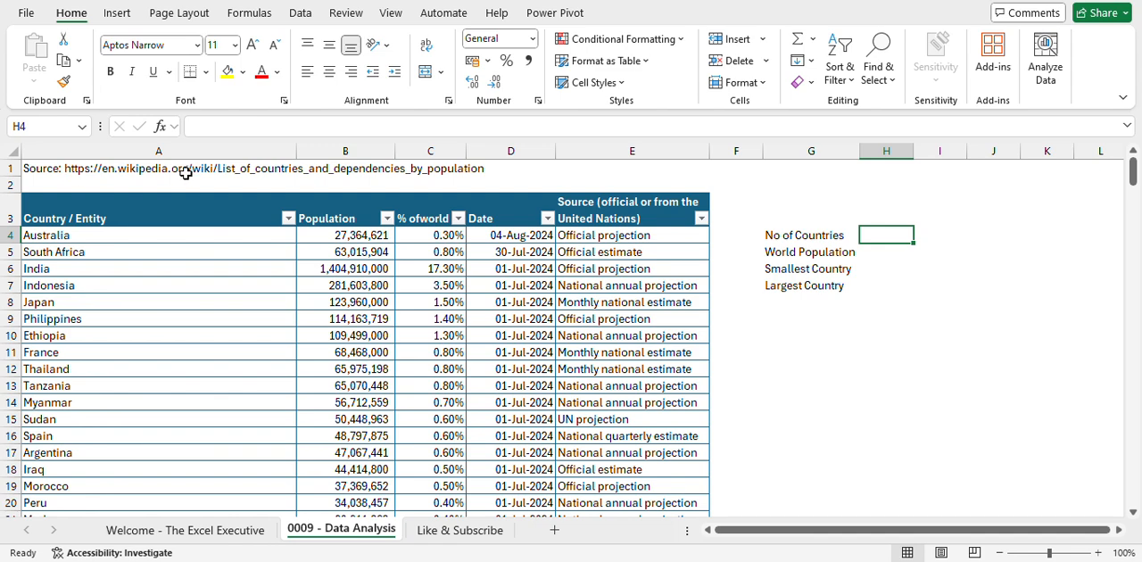
click(355, 308)
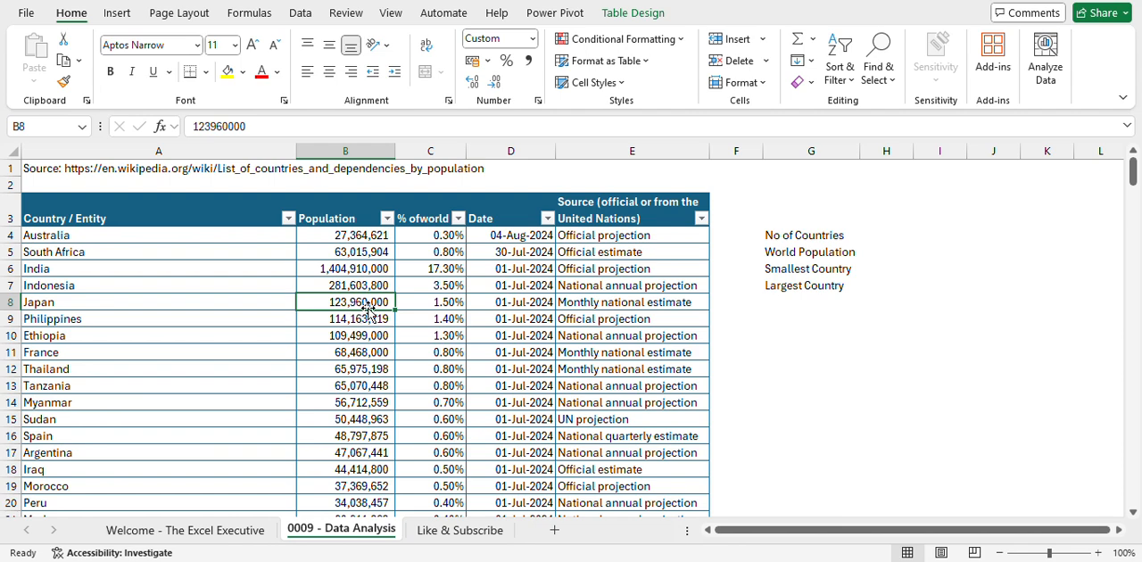
click(653, 320)
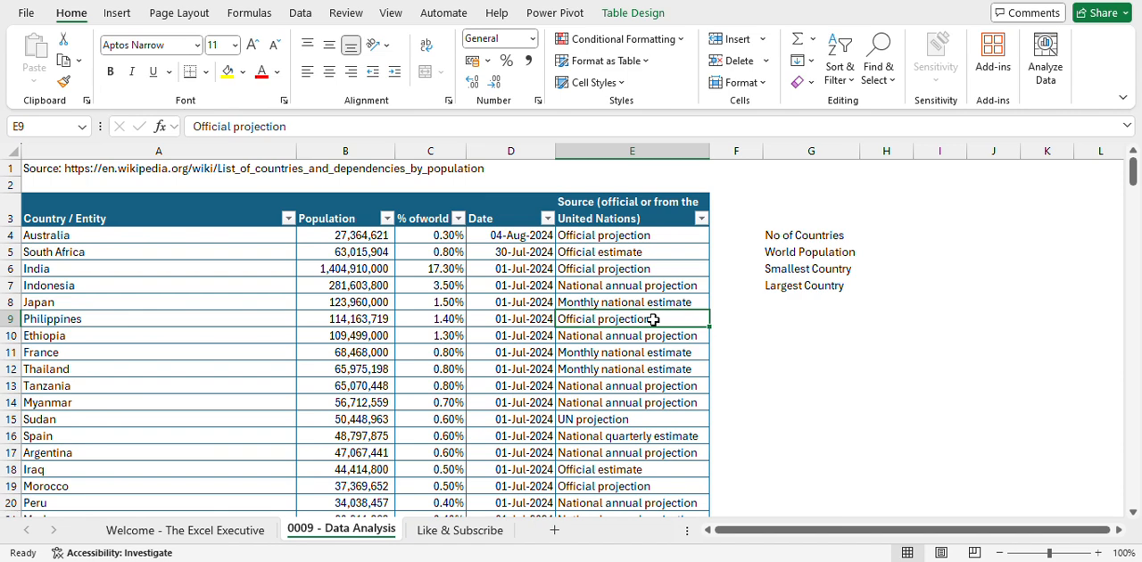
click(803, 237)
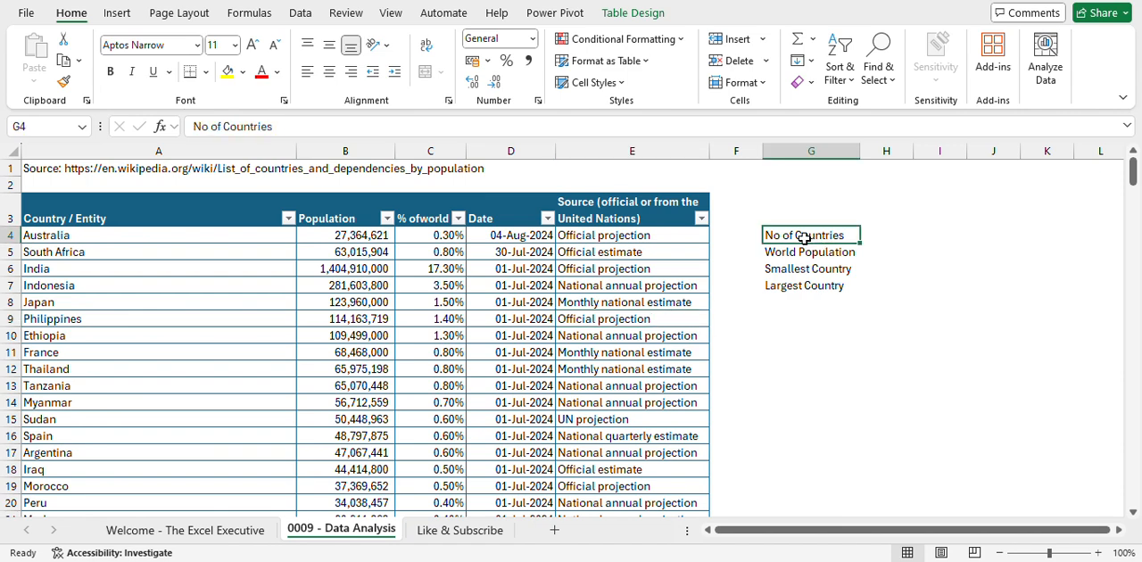
click(883, 234)
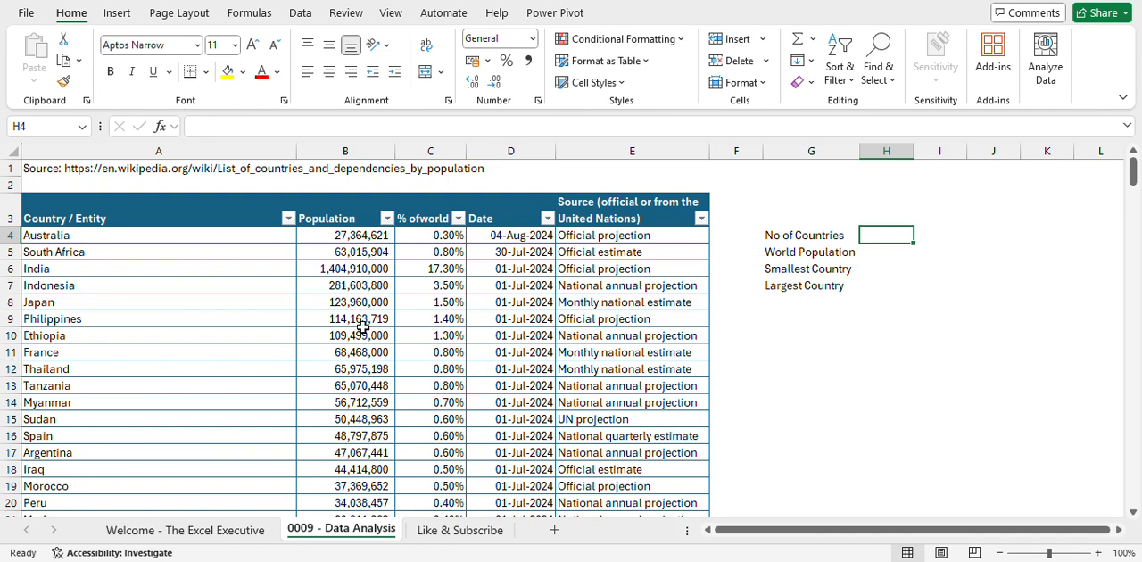
click(126, 212)
scroll(124, 331, down, 7)
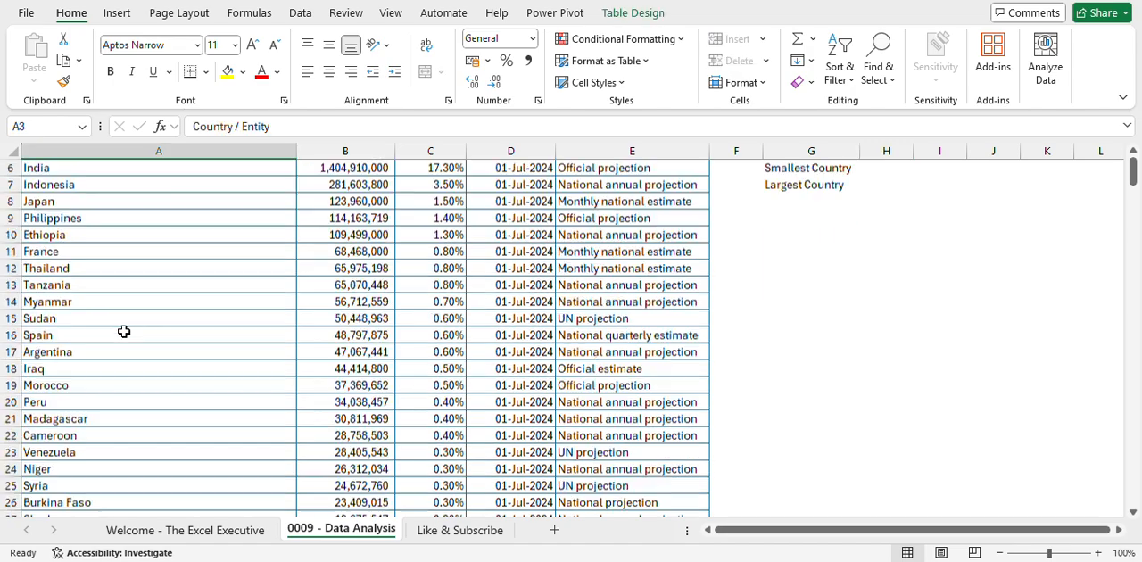
scroll(124, 331, up, 7)
scroll(124, 331, up, 1)
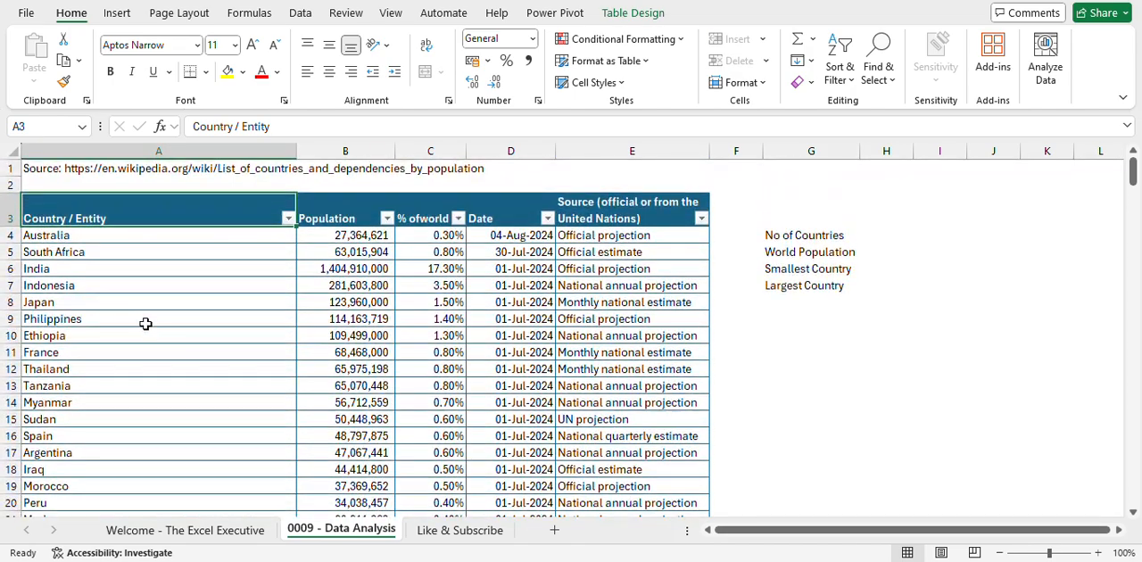
- Begin a formula with =count in cell H4 beside the No of Countries label
click(894, 234)
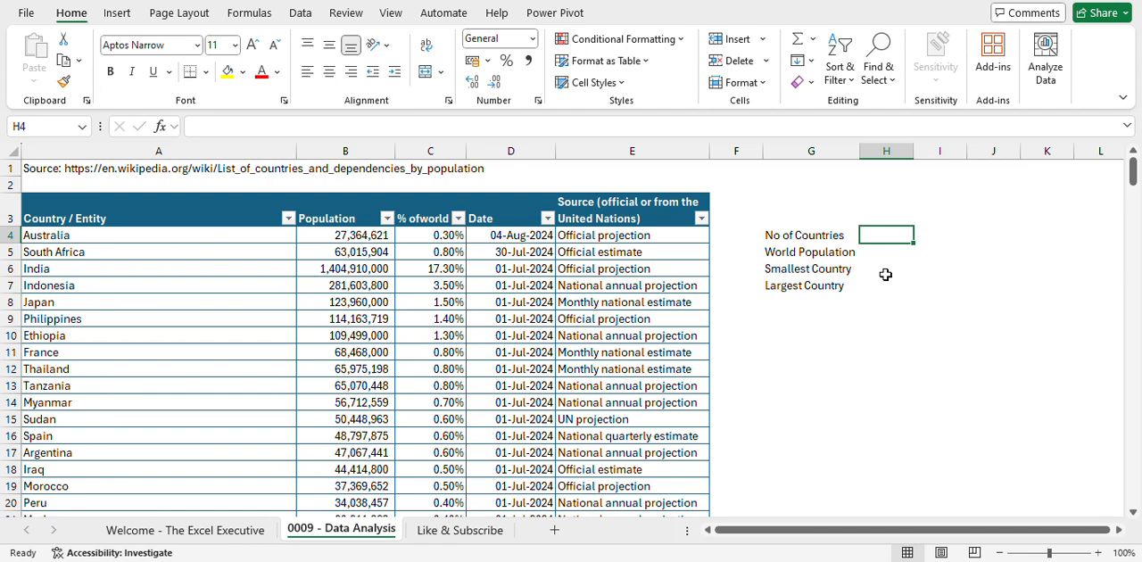
text(=COU)
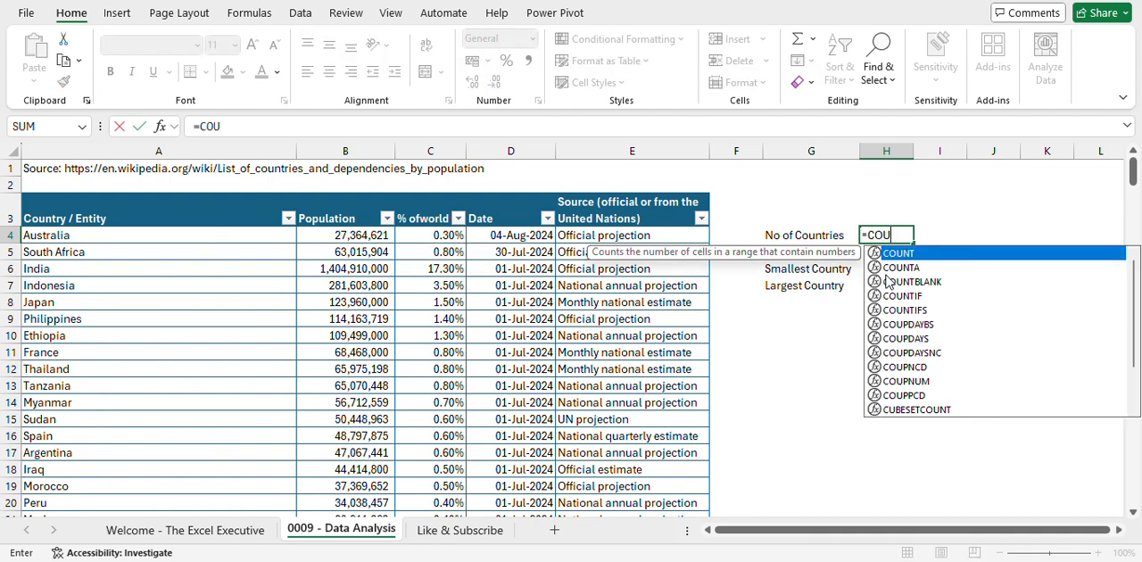
key(BackSpace)
key(BackSpace)
key(BackSpace)
text(co)
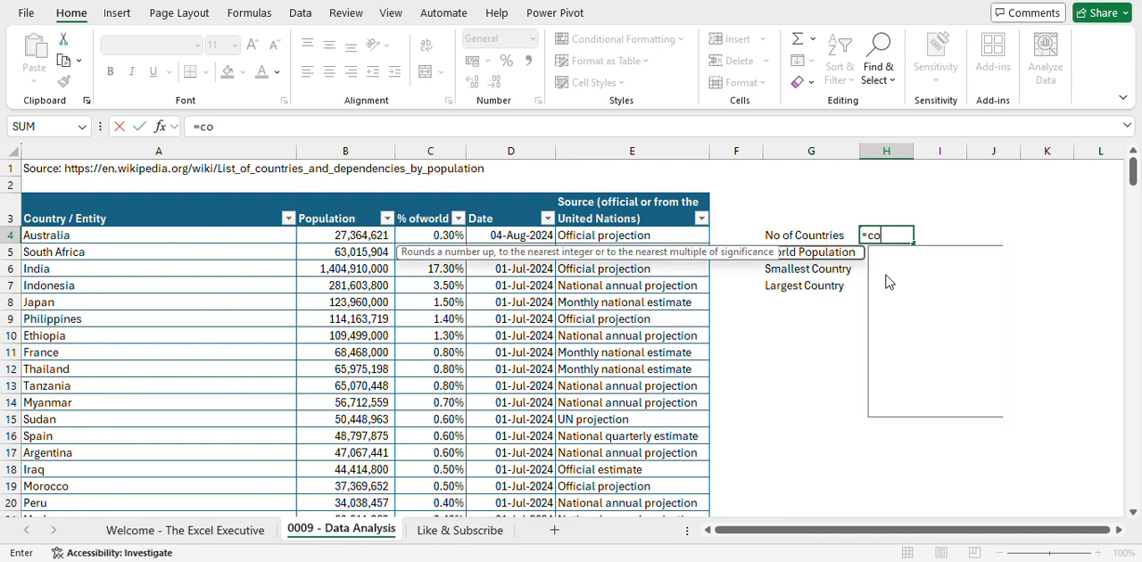
text(unt)
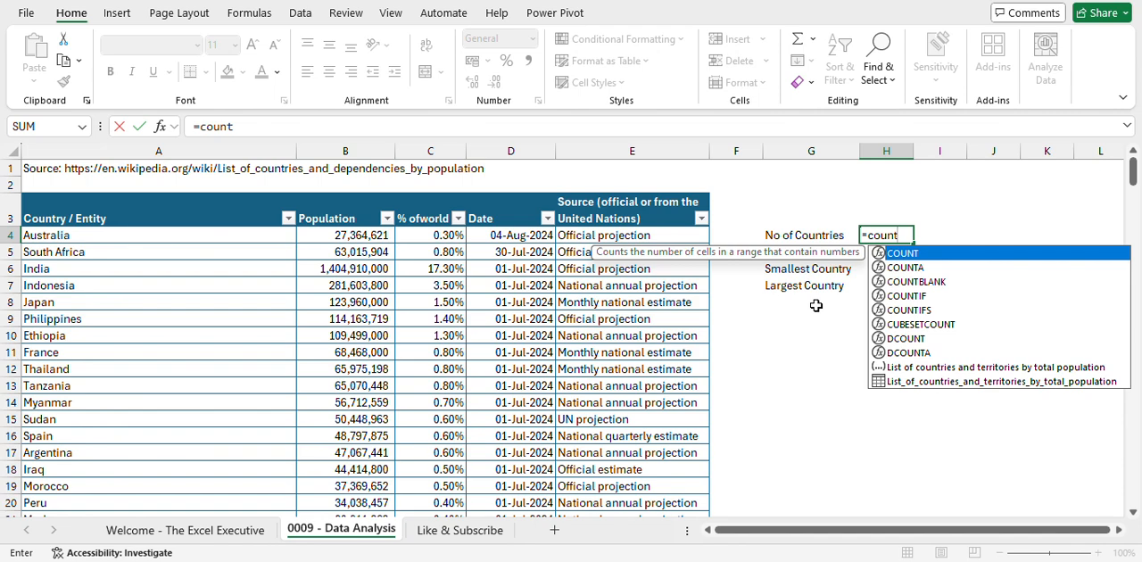
- Compare the suggested count functions and complete the H4 formula as COUNTA over the table's Country / Entity column
key(Down)
key(Down)
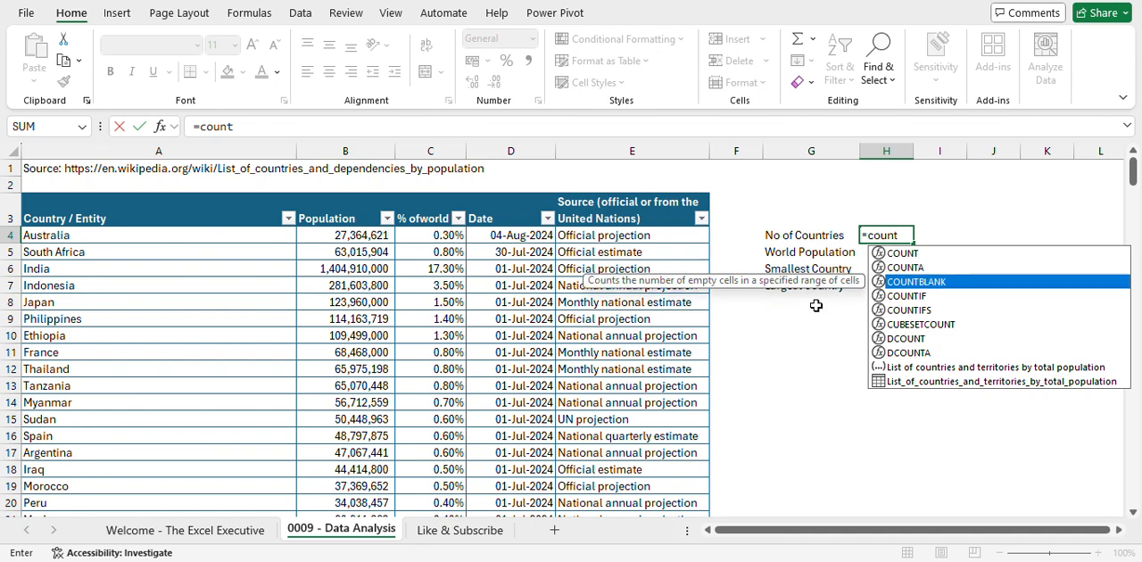
key(Up)
key(Up)
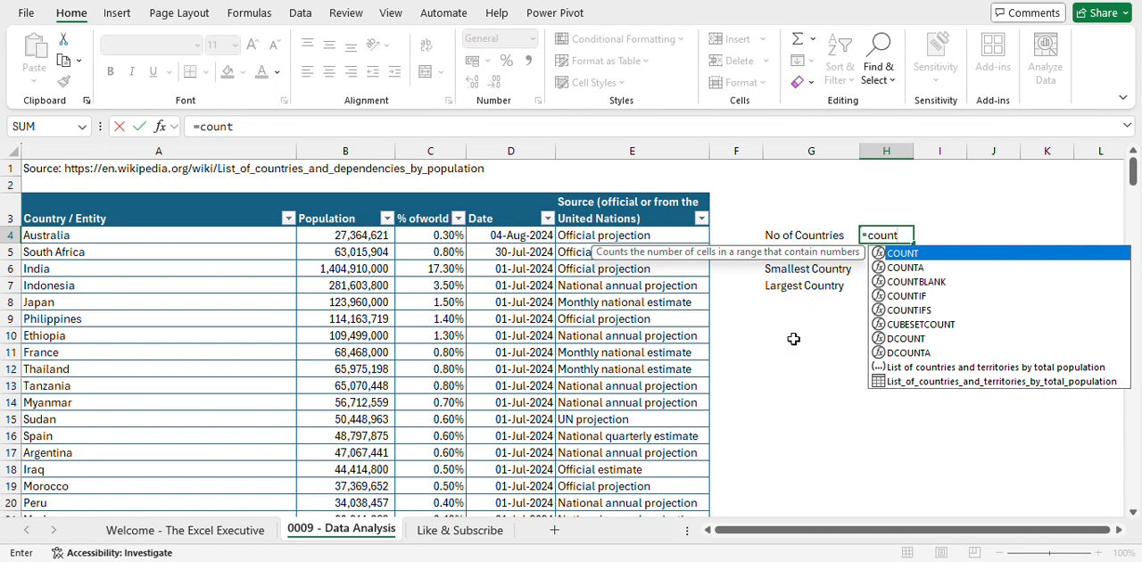
key(Down)
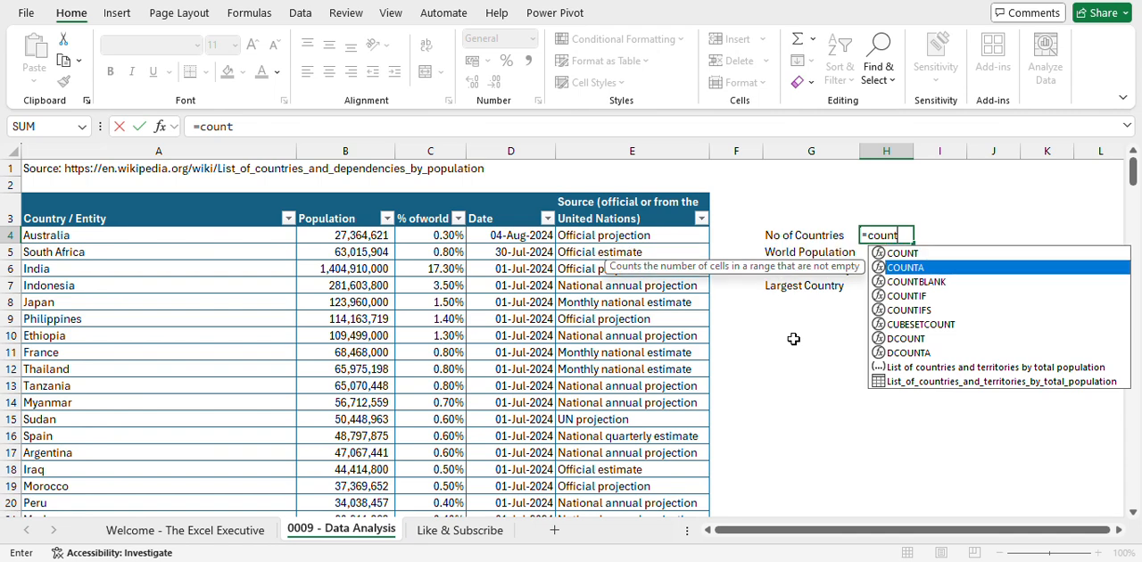
key(Down)
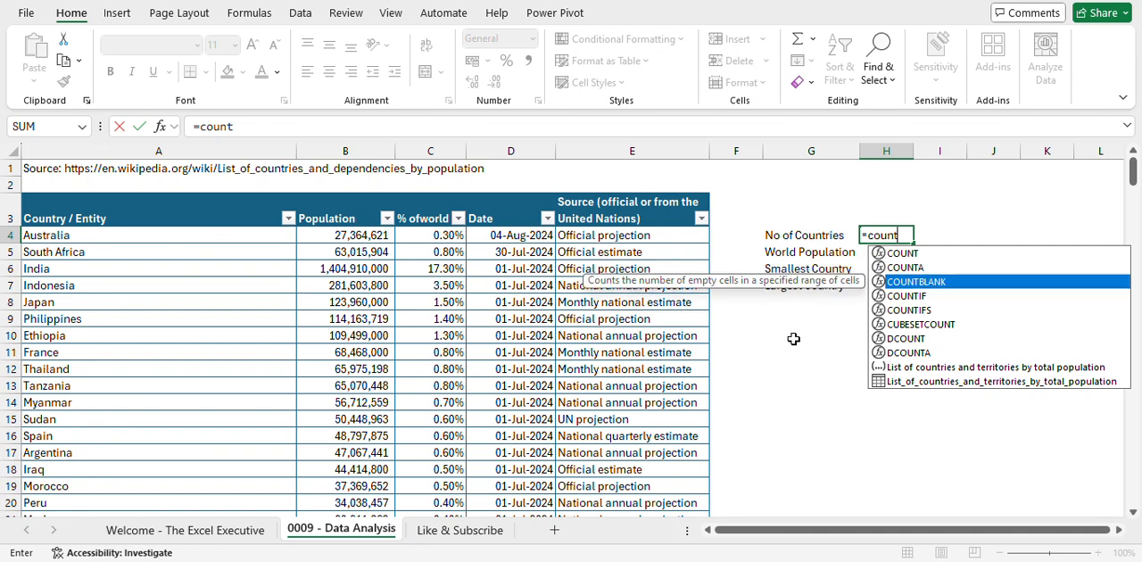
key(Up)
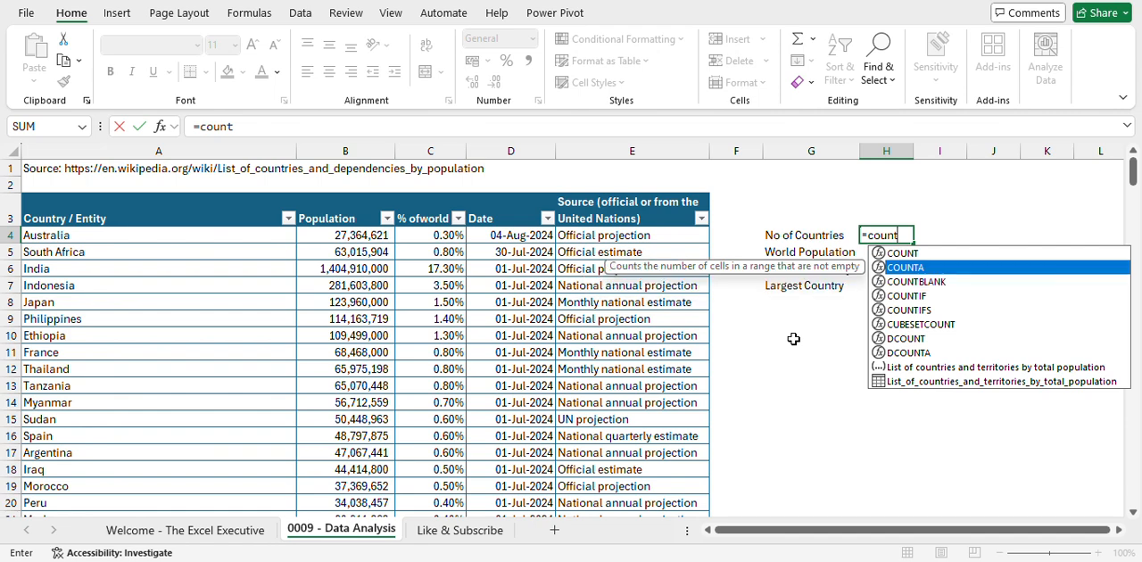
key(Tab)
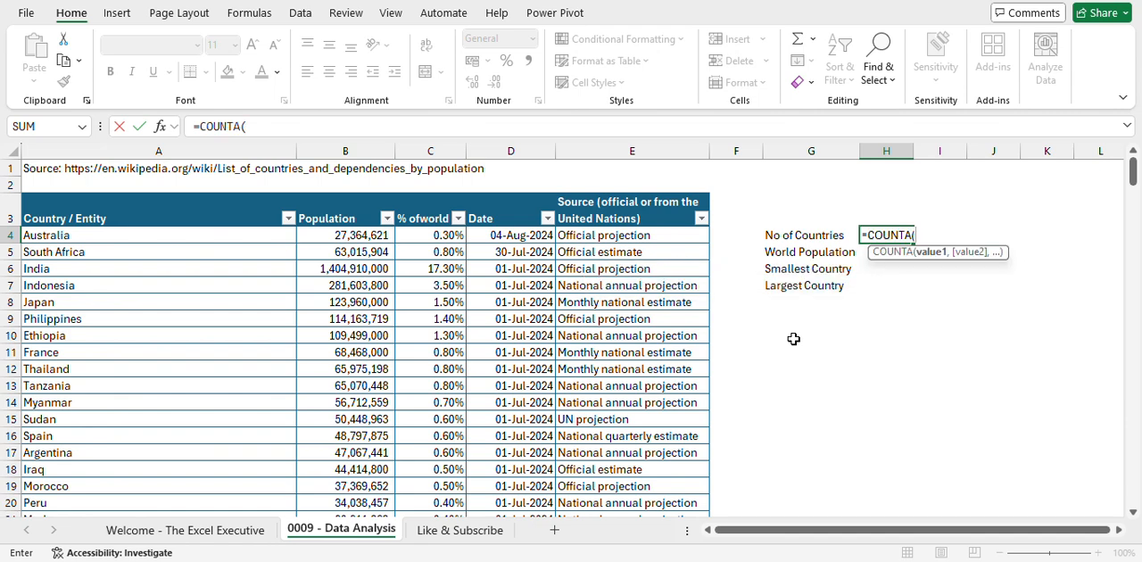
click(188, 195)
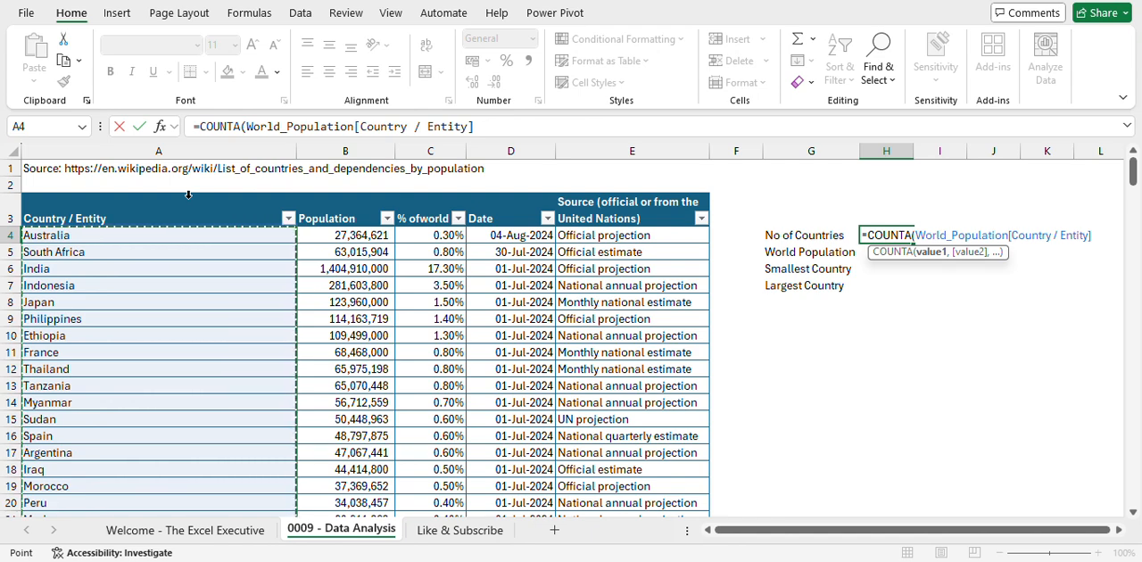
text())
key(Return)
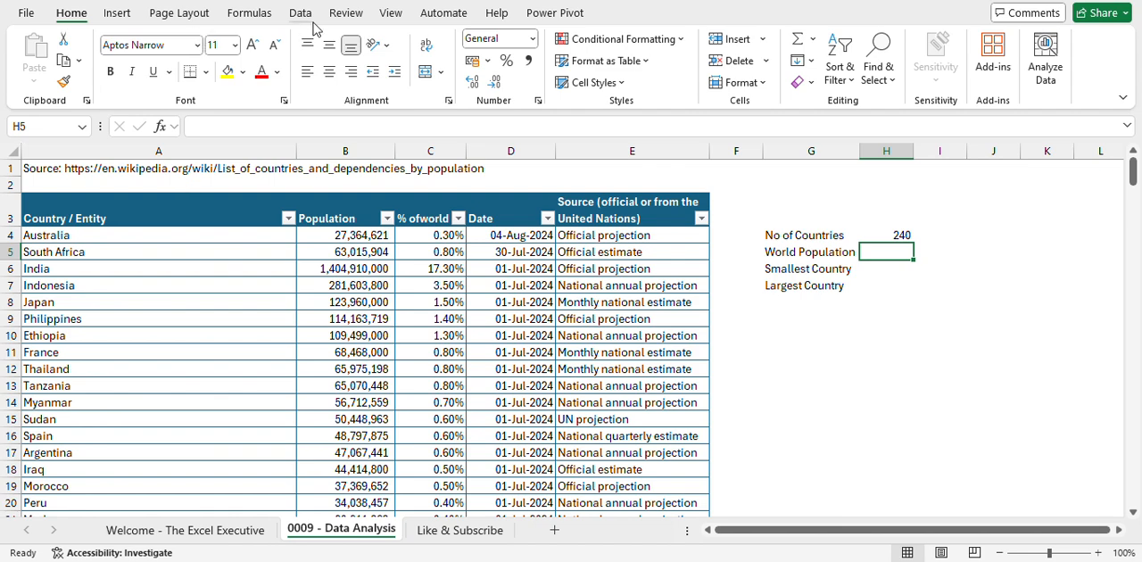
- Check the name assigned to the population table in its table design properties
click(435, 268)
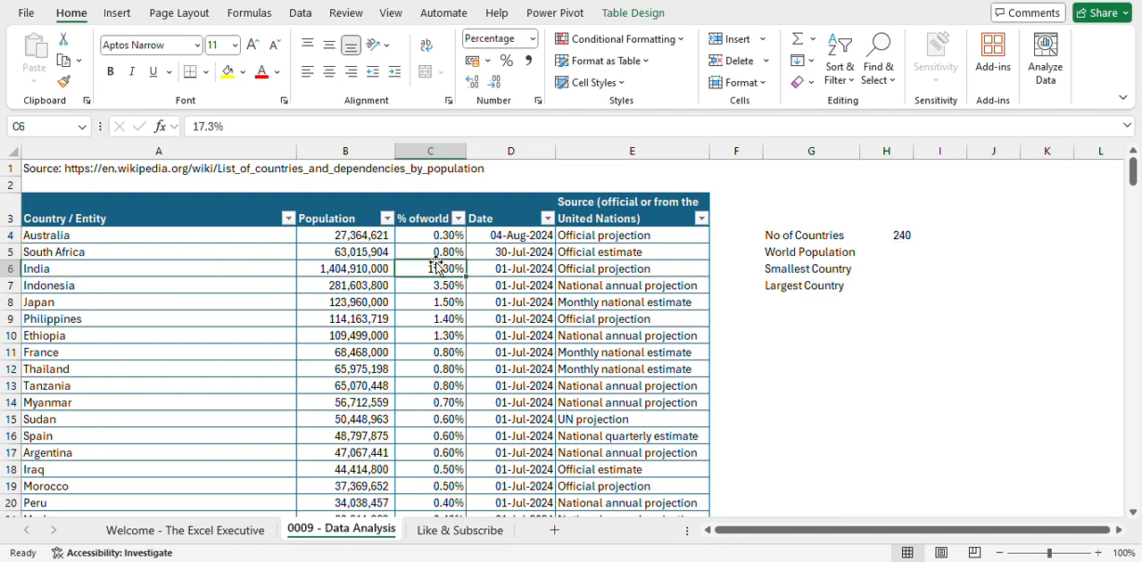
click(389, 14)
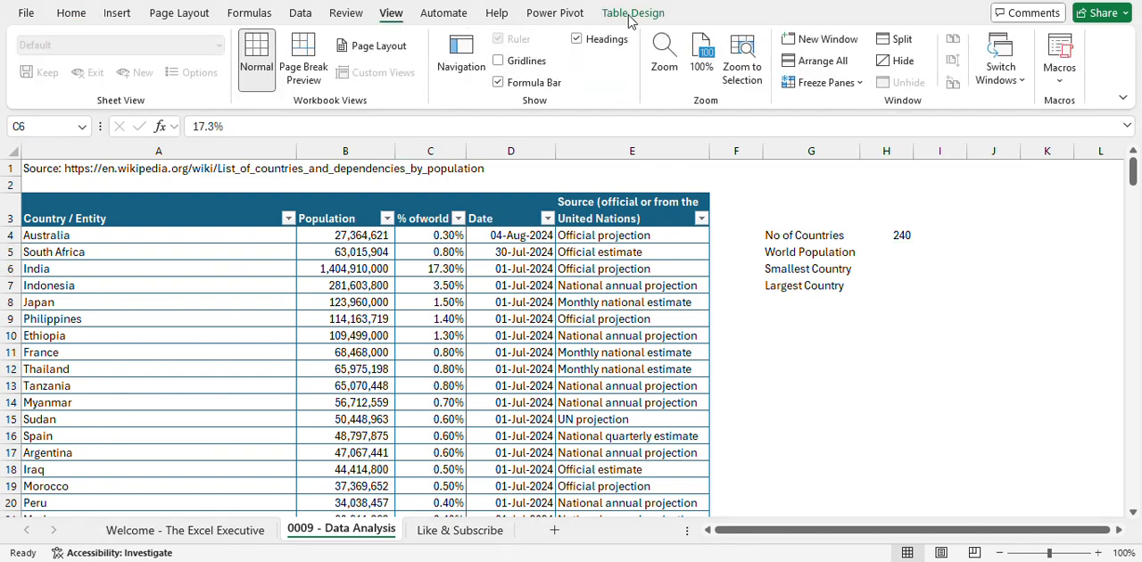
click(346, 15)
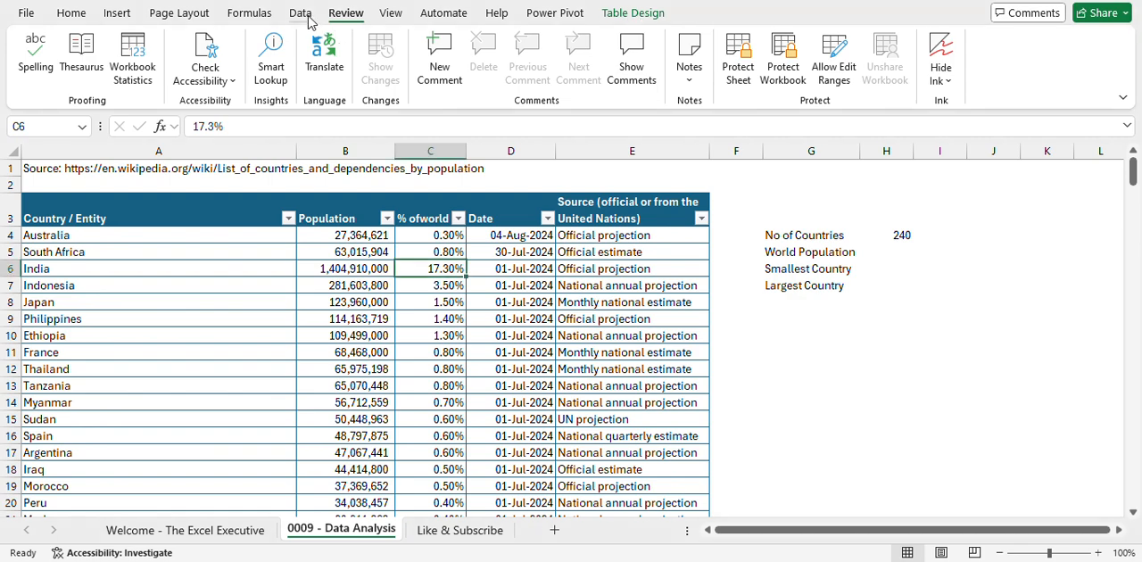
click(636, 20)
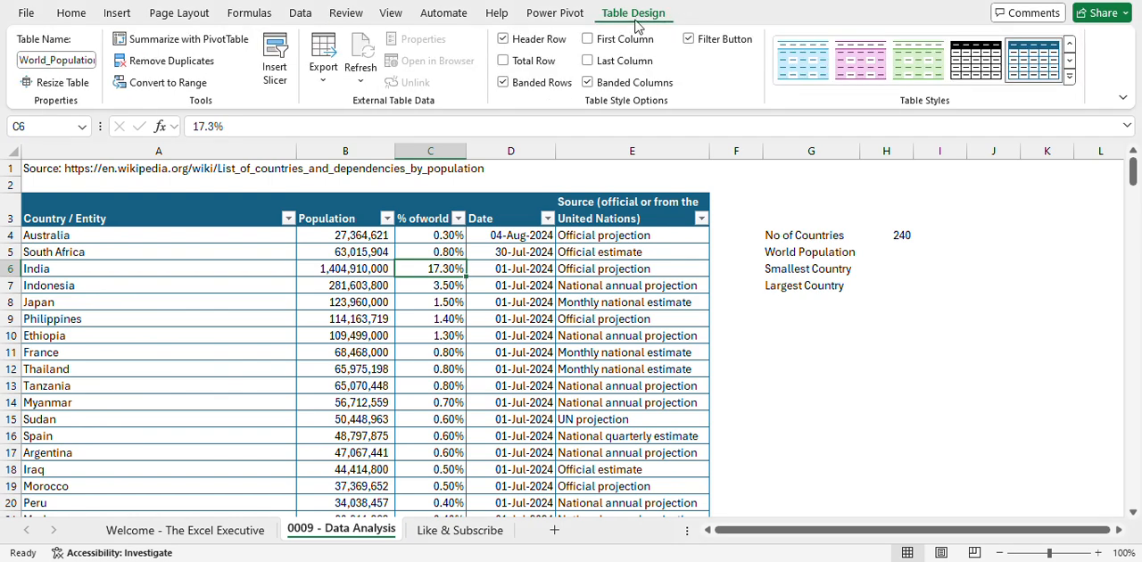
click(58, 59)
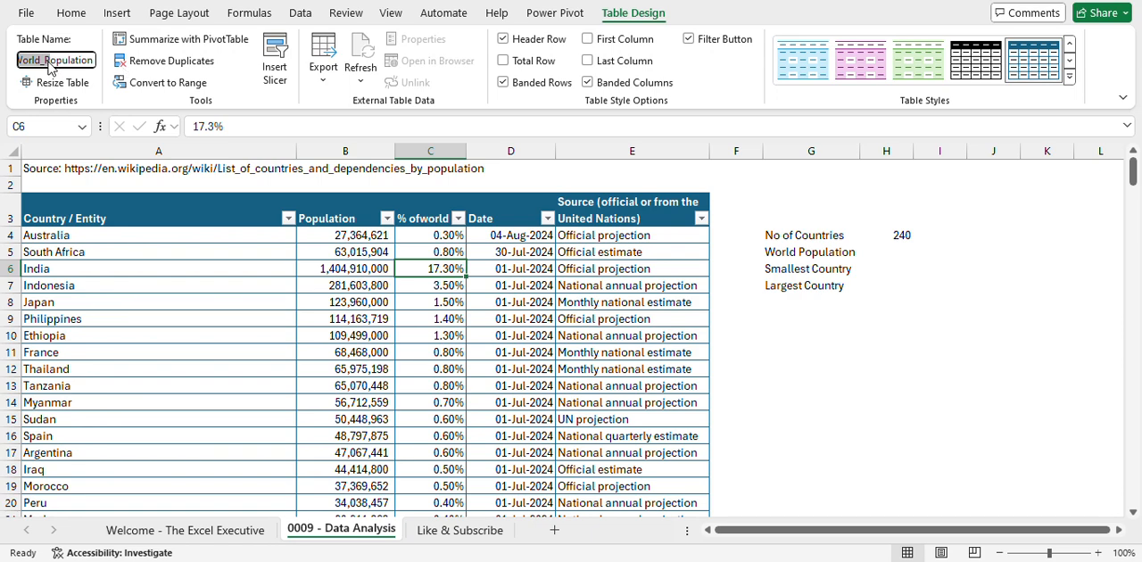
click(377, 268)
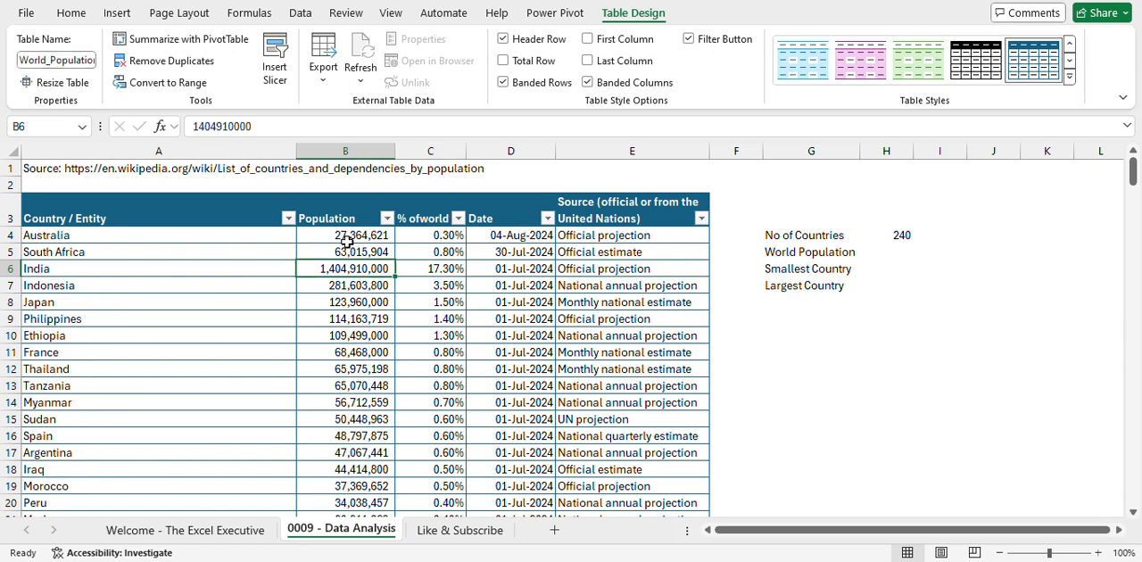
click(71, 12)
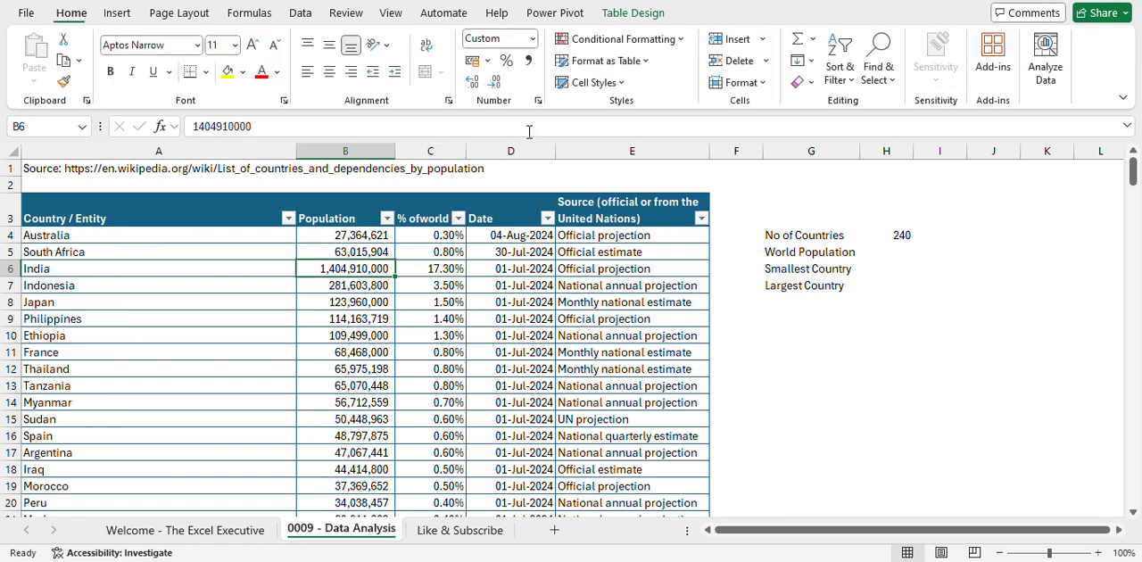
- Calculate the World Population in H5 with SUM over the World_Population table's Population column
click(899, 255)
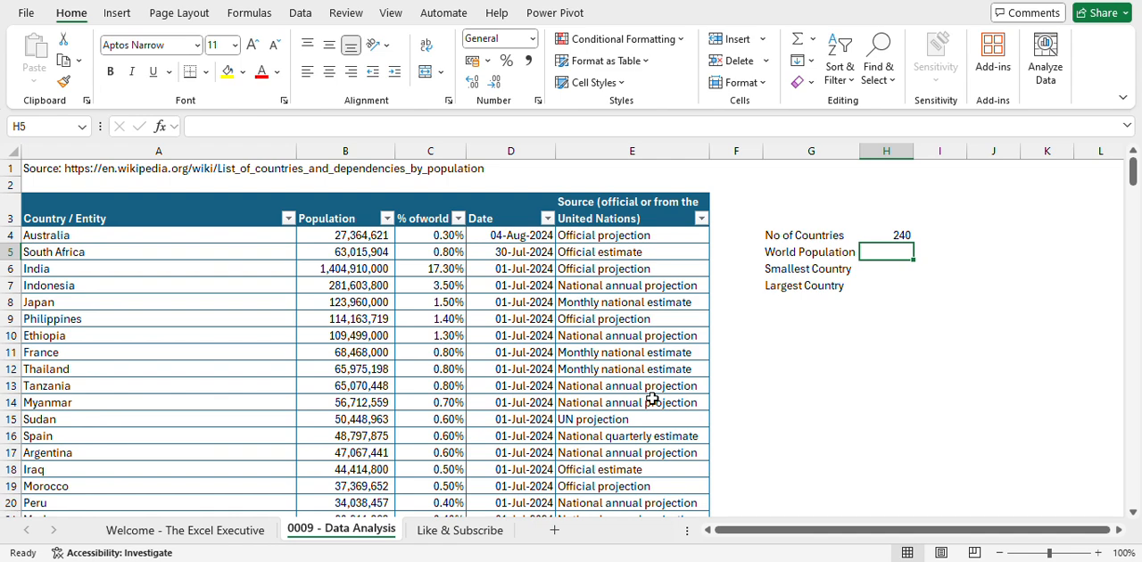
text(=s)
key(Tab)
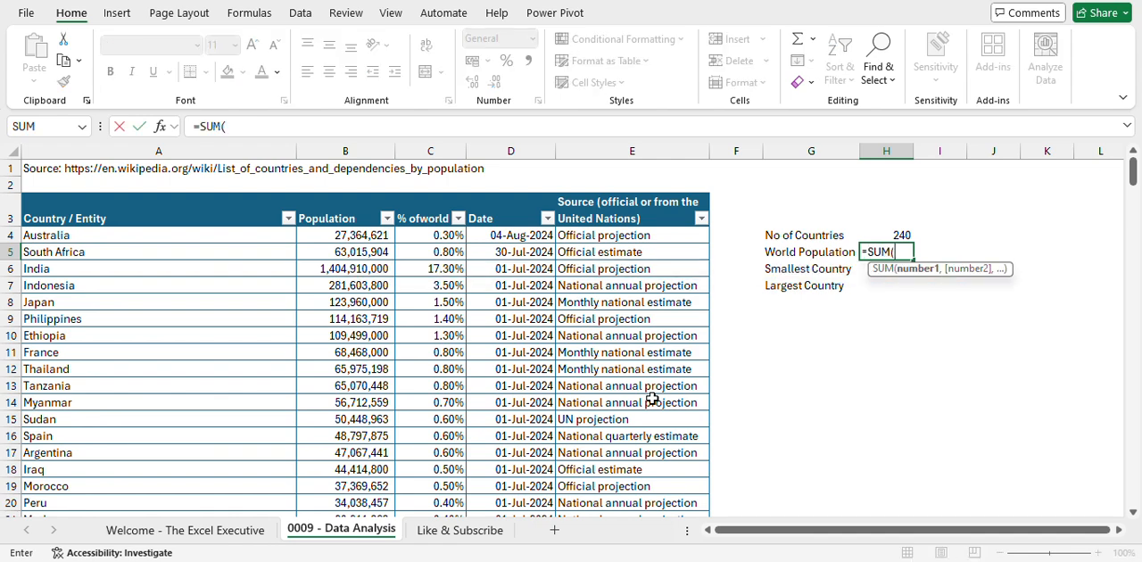
click(344, 195)
text())
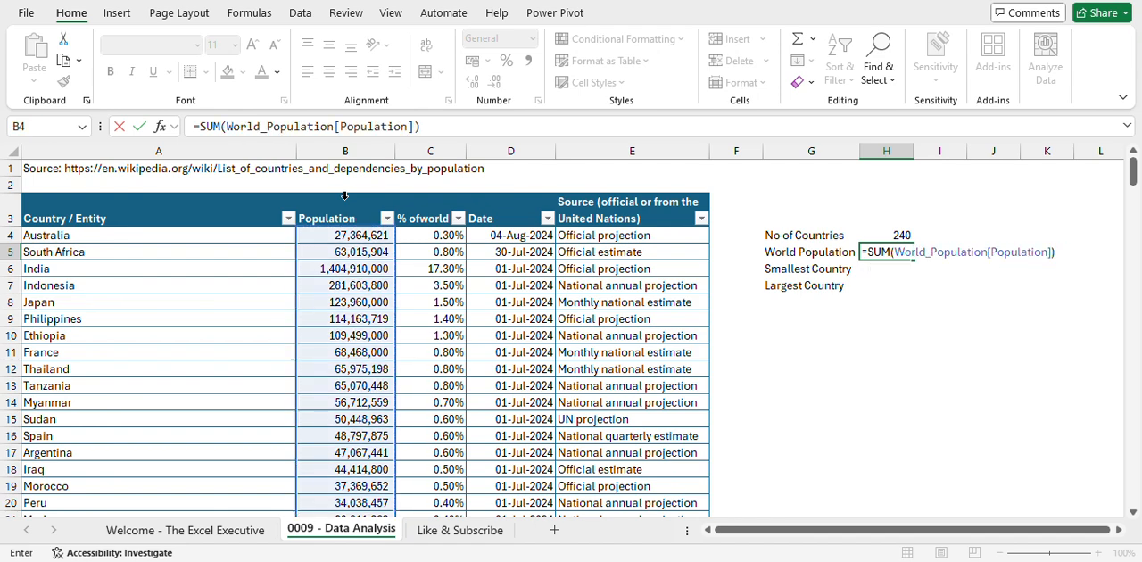
key(Return)
key(Up)
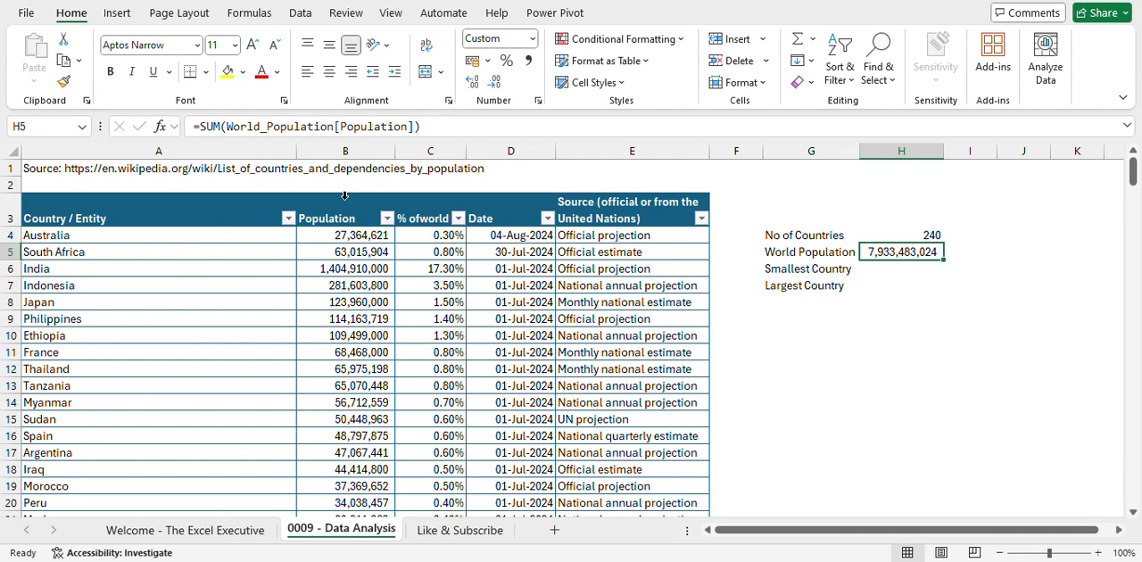
- Find the Smallest Country's population in H6 with MIN over the table's Population column
key(Down)
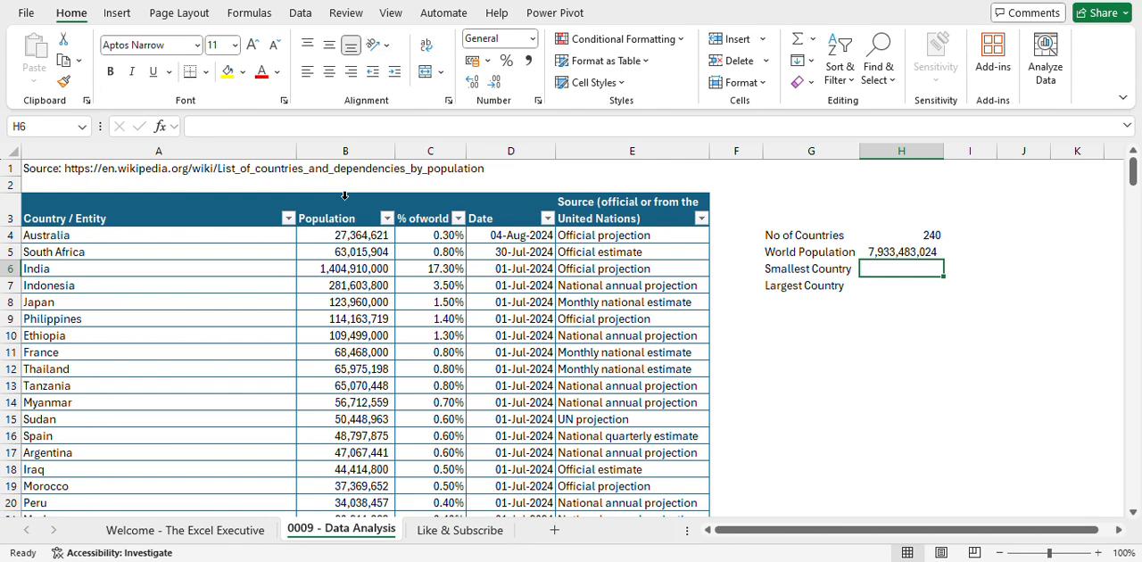
text(=)
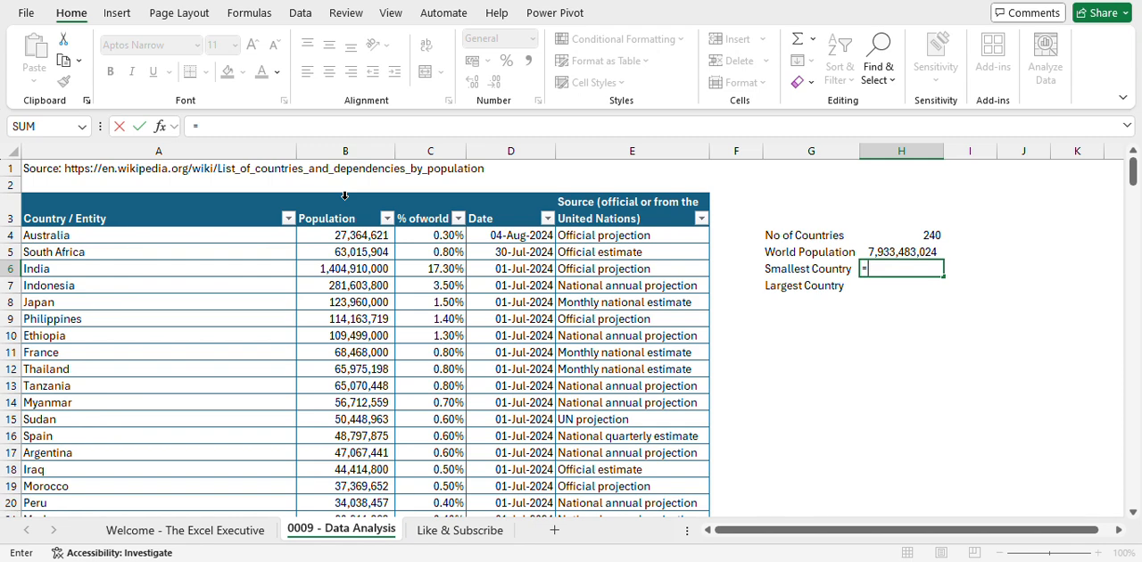
text(min)
key(Tab)
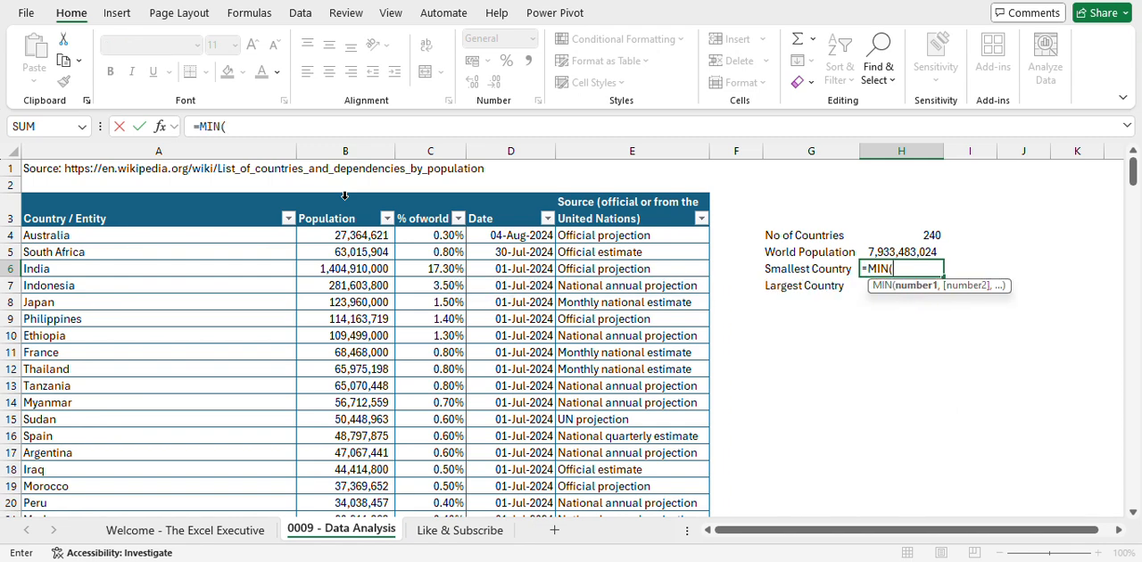
click(345, 194)
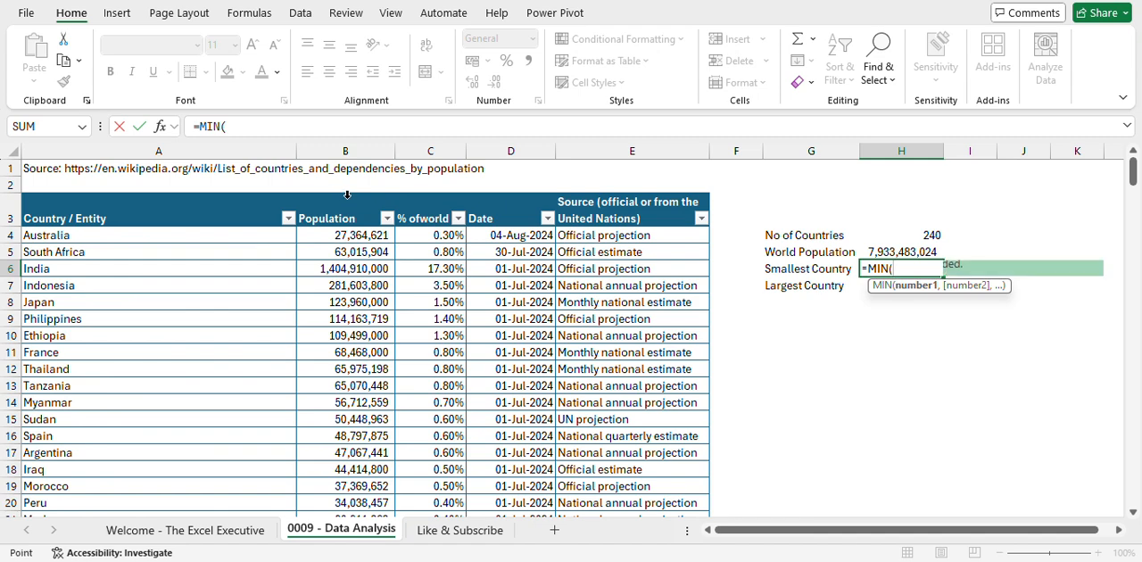
text())
key(Return)
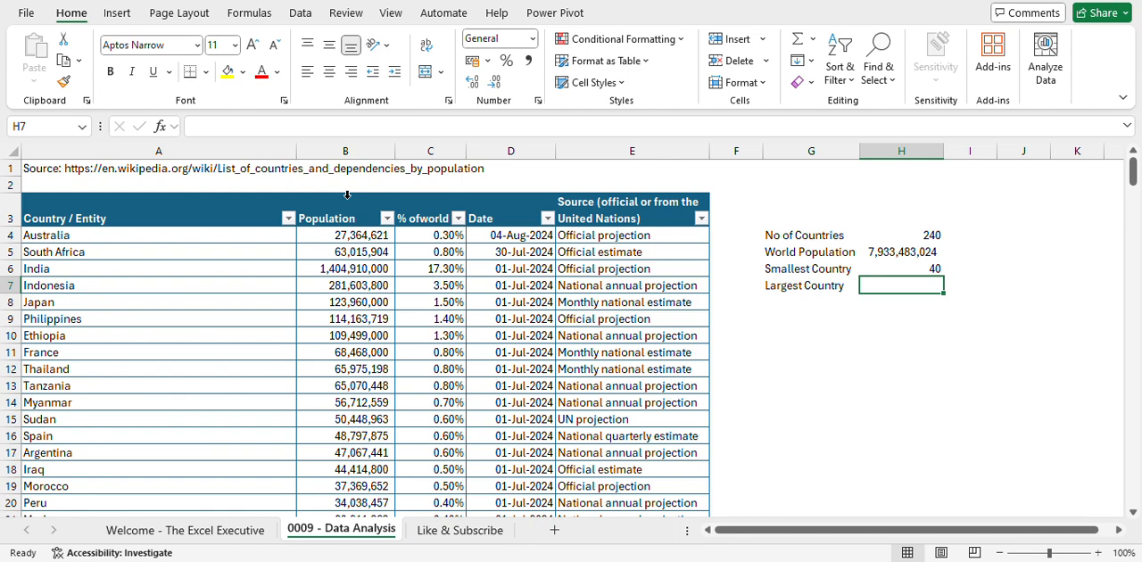
- Find the Largest Country's population in H7 with MAX over the World_Population table's Population column
text(=)
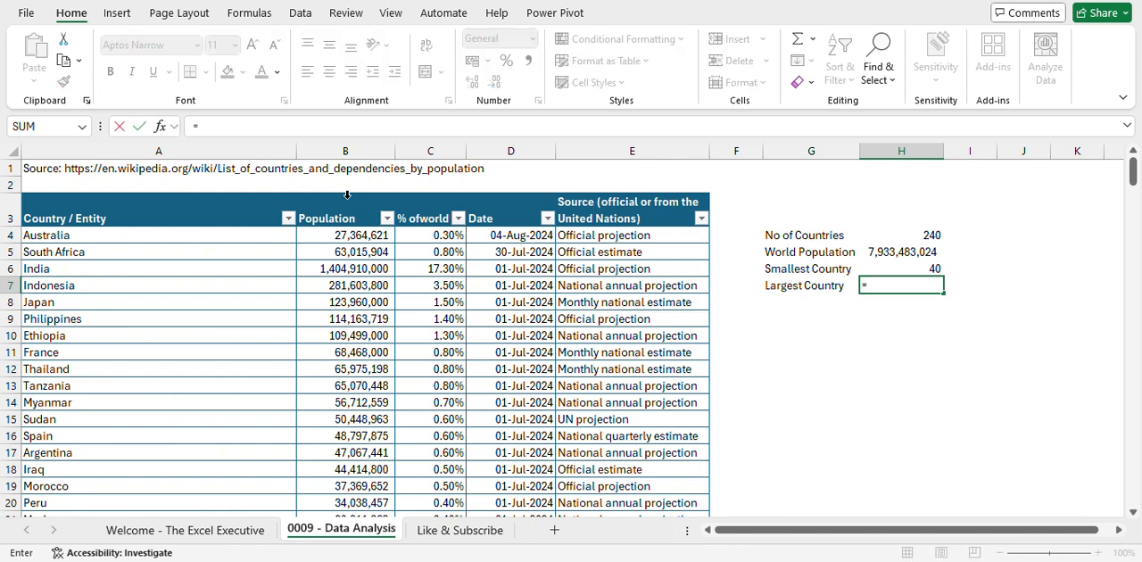
text(max)
key(Tab)
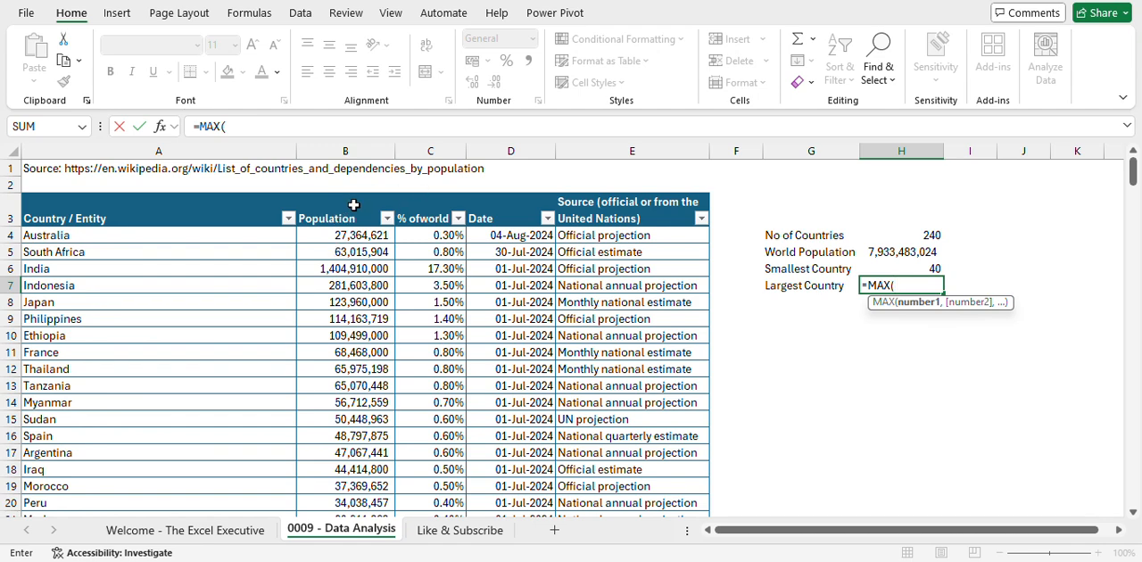
click(360, 195)
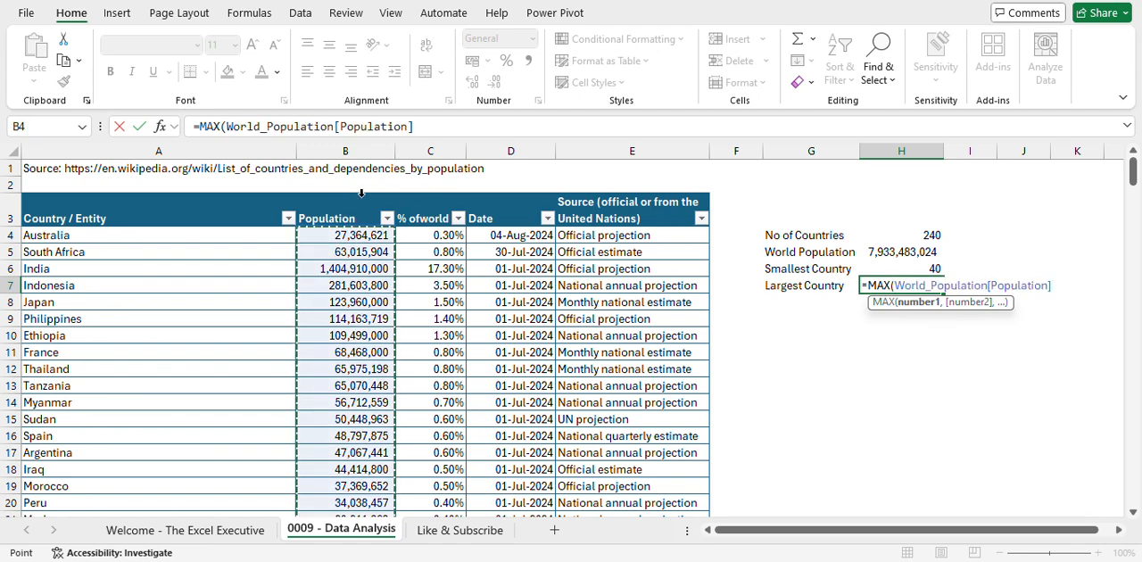
text())
key(Return)
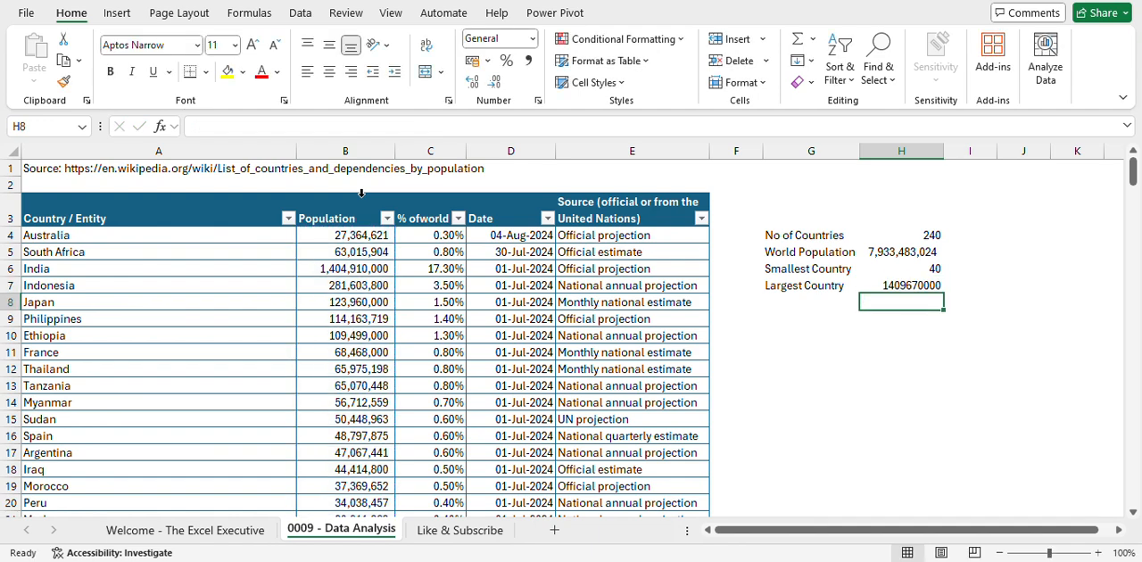
- Format the Largest Country value in H7 with thousands separators and no decimal places
key(Up)
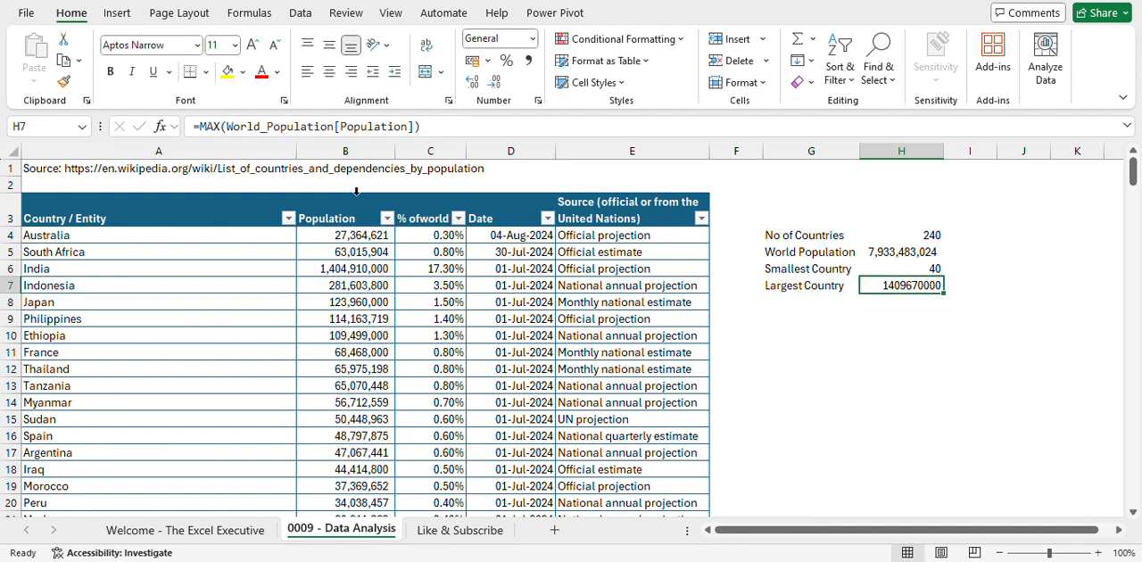
click(530, 62)
click(495, 81)
click(495, 81)
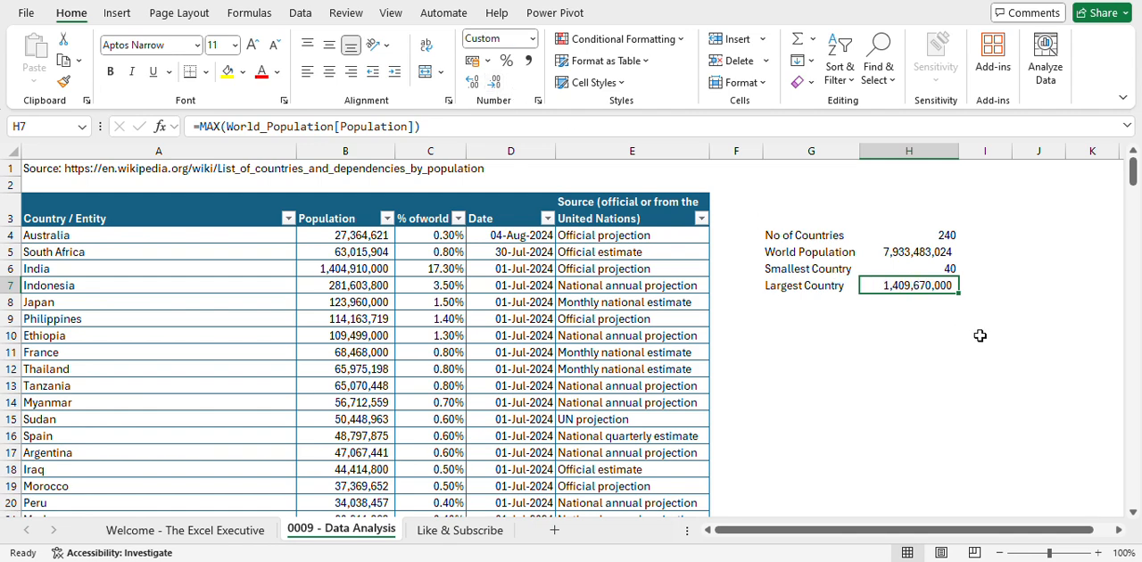
click(978, 268)
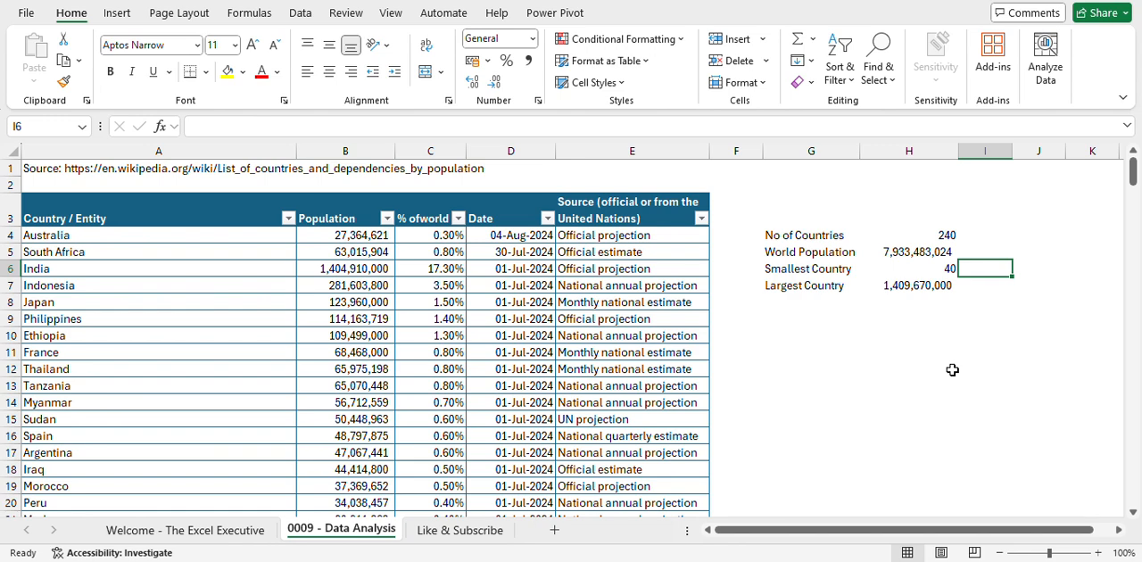
text(=xl)
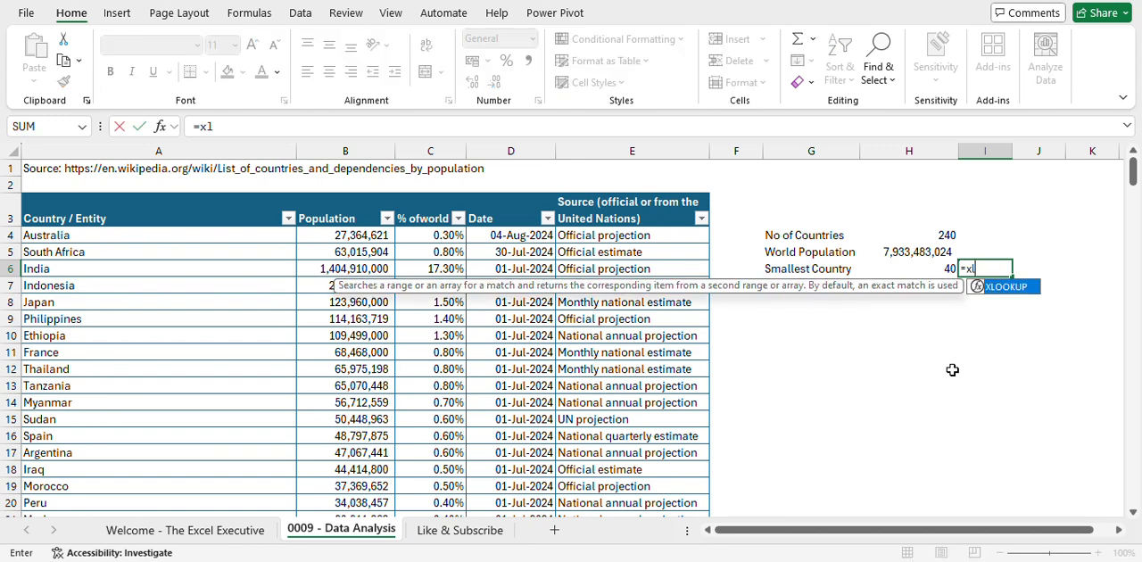
key(Tab)
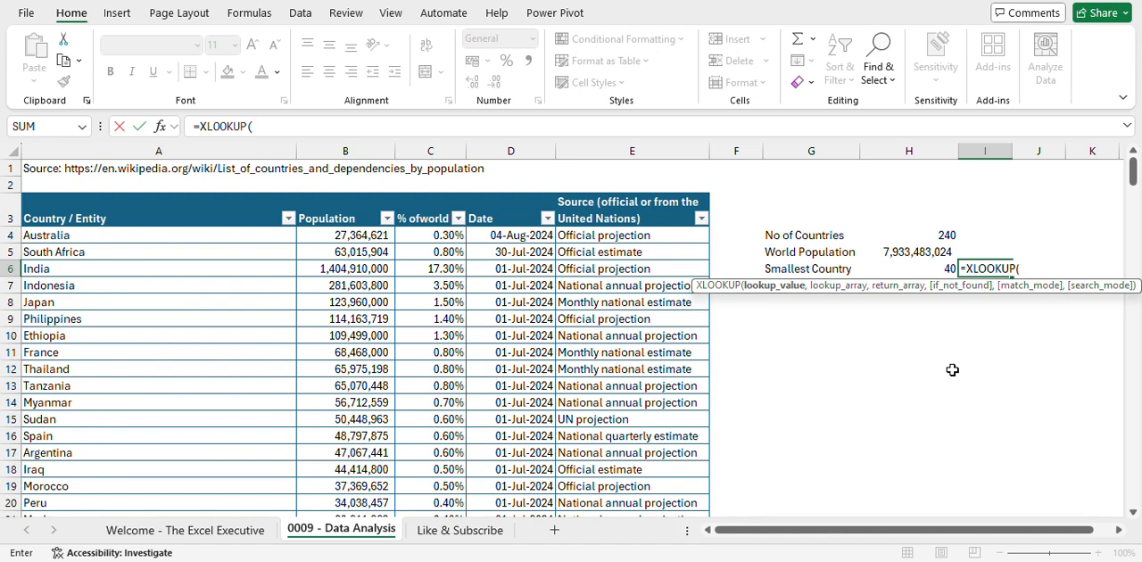
key(Left)
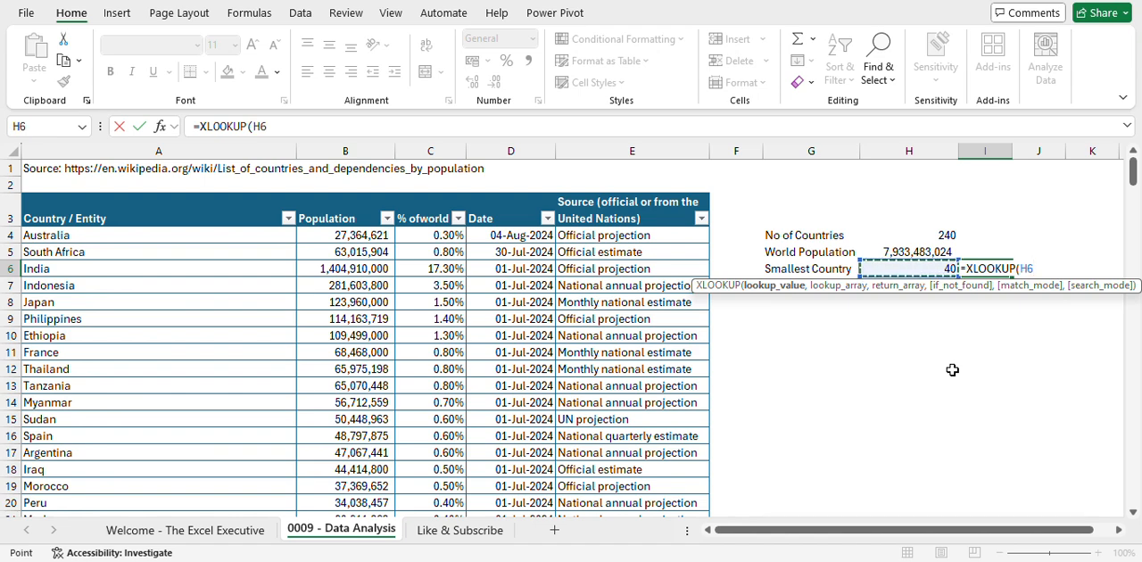
text(,)
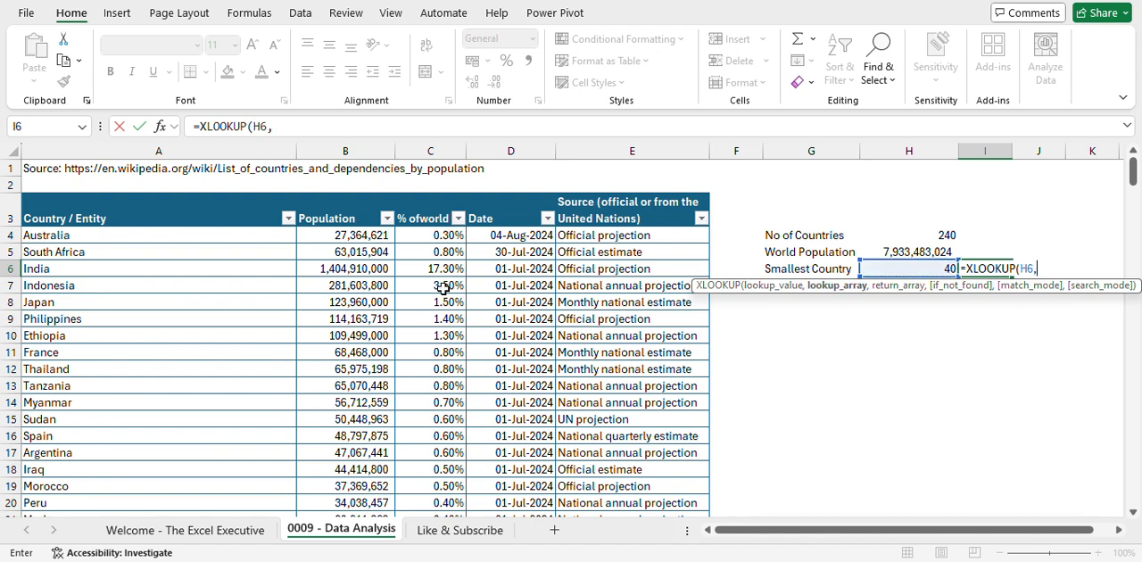
click(339, 203)
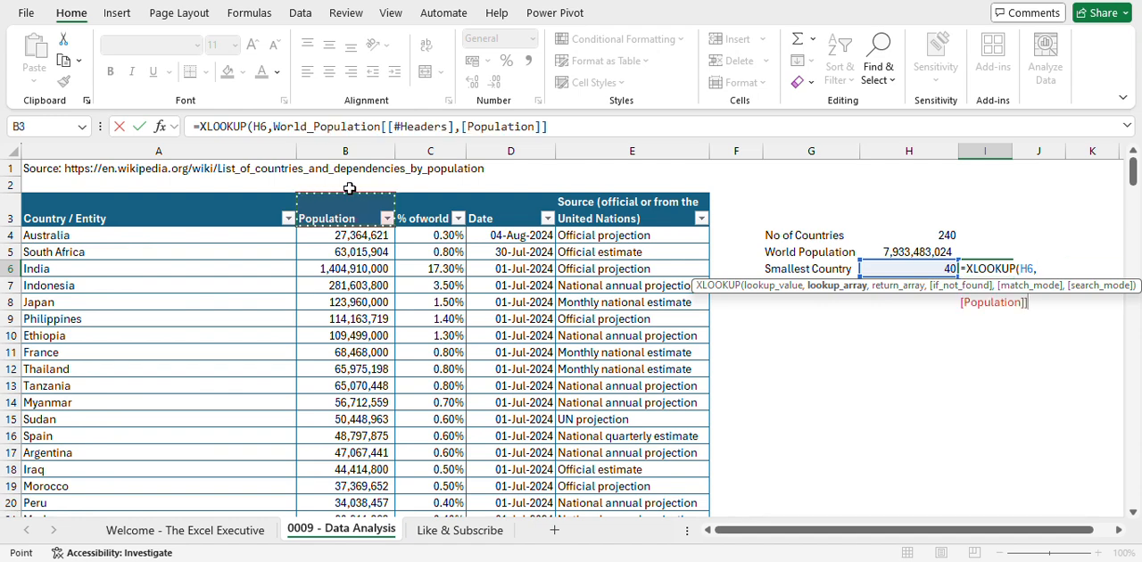
click(346, 193)
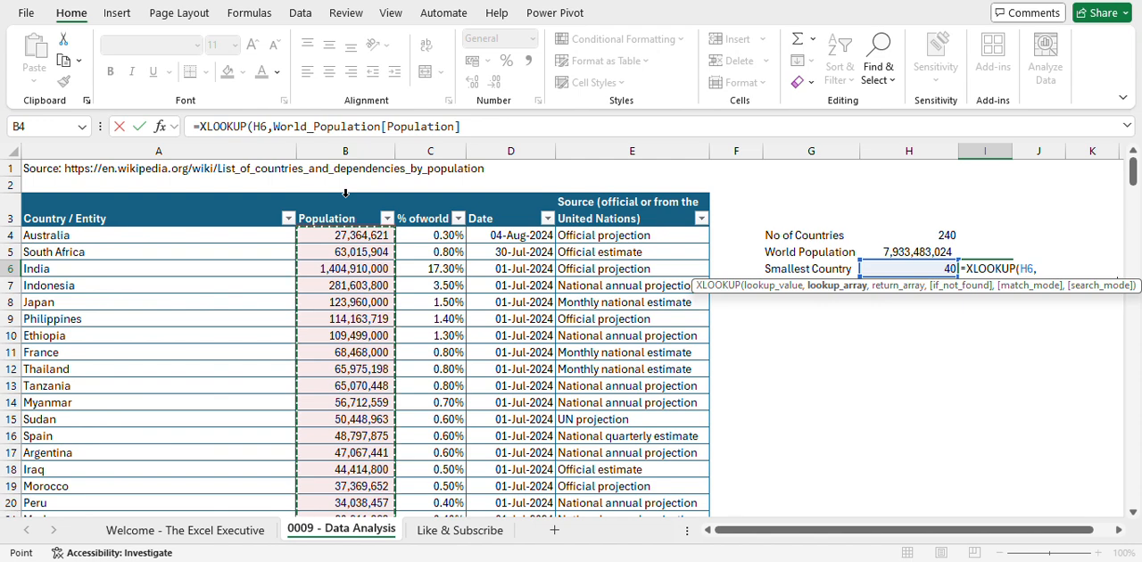
key(Escape)
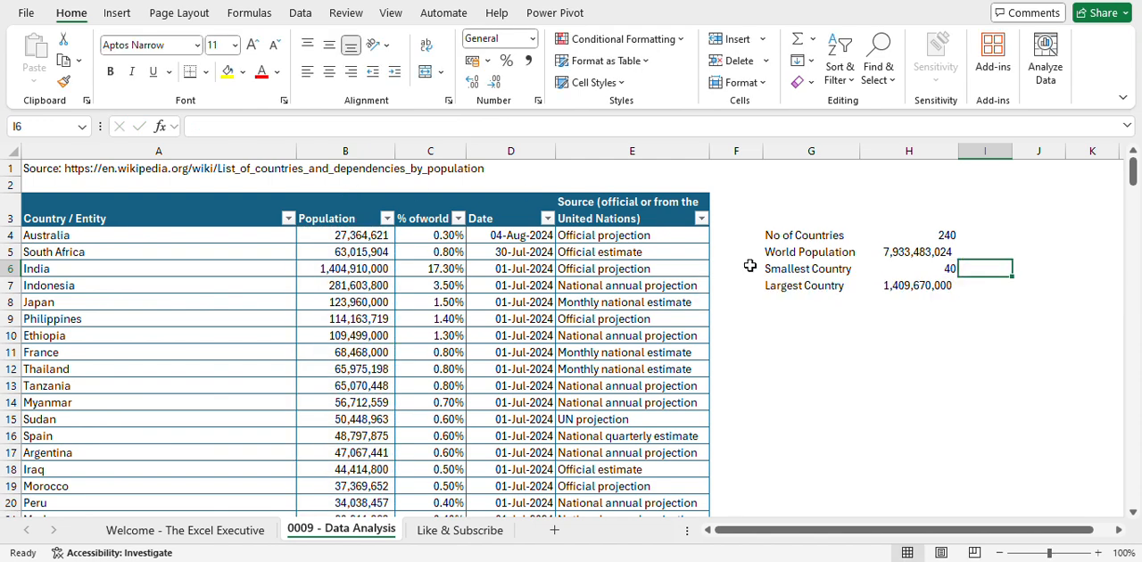
- Look up the smallest country's name in I6 with XLOOKUP of H6, searching Population, returning Country / Entity, with exact match (0)
text(=xlo)
key(Tab)
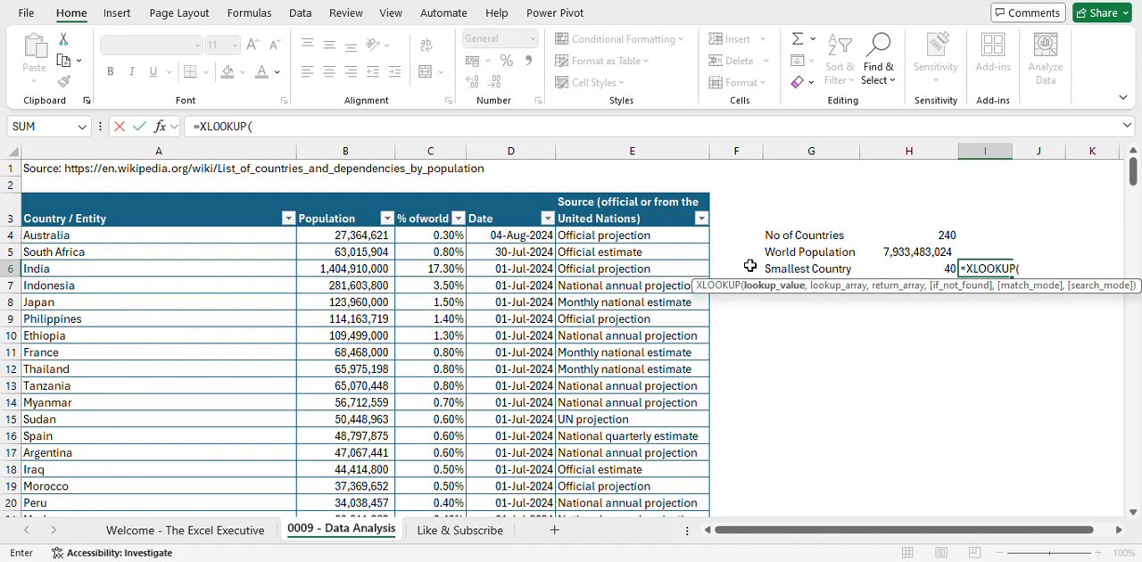
click(921, 268)
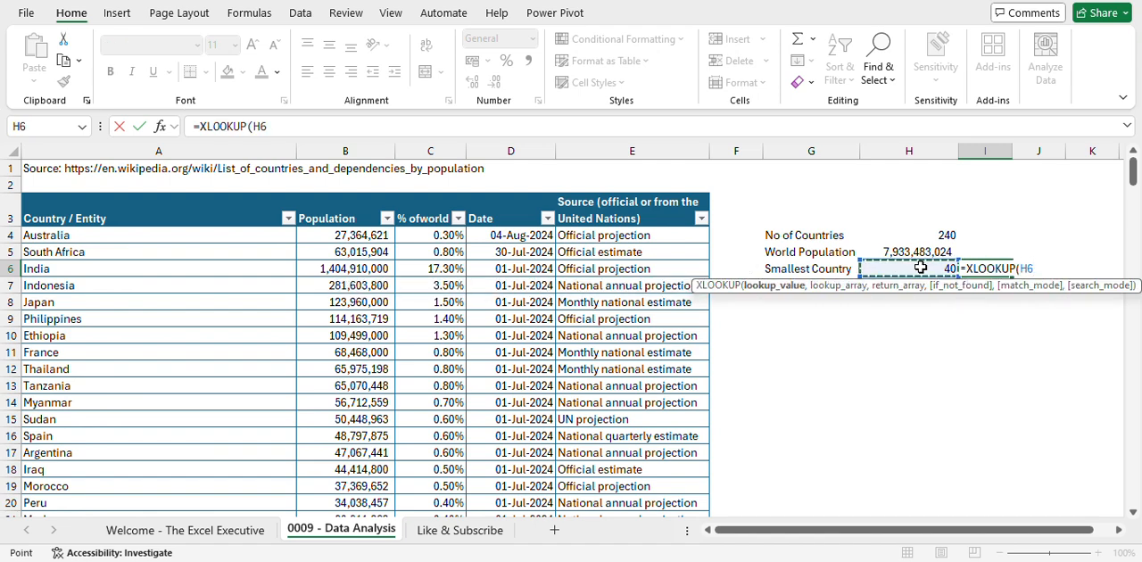
text(,)
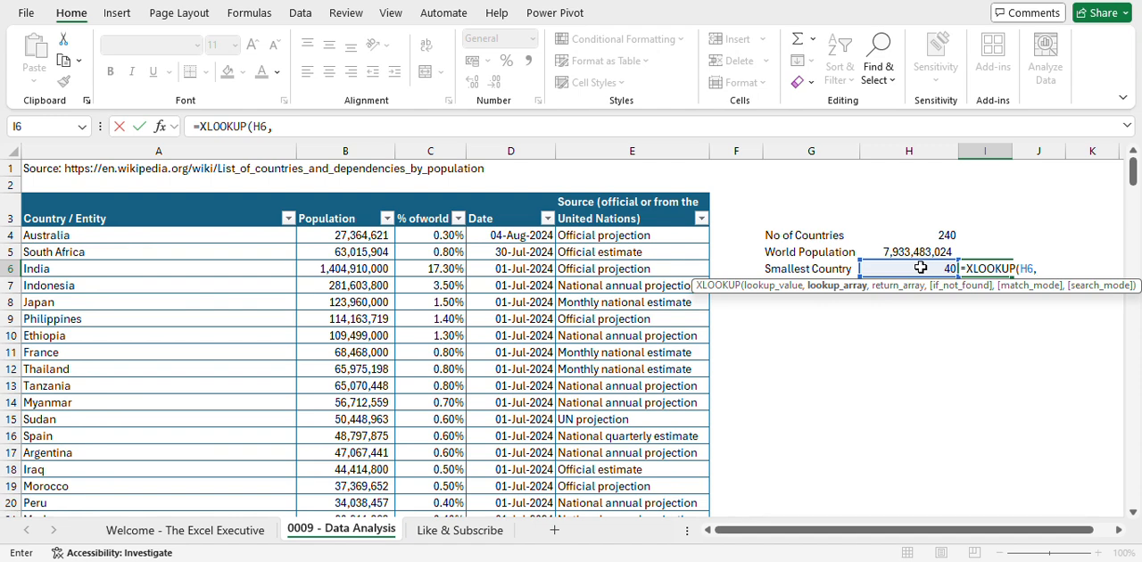
click(346, 197)
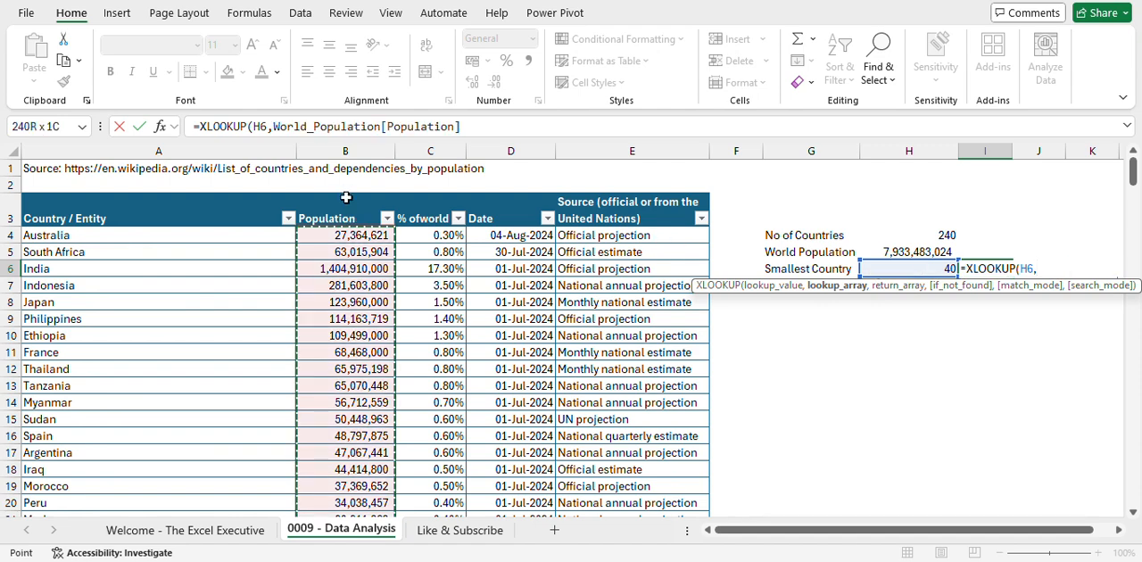
text(,)
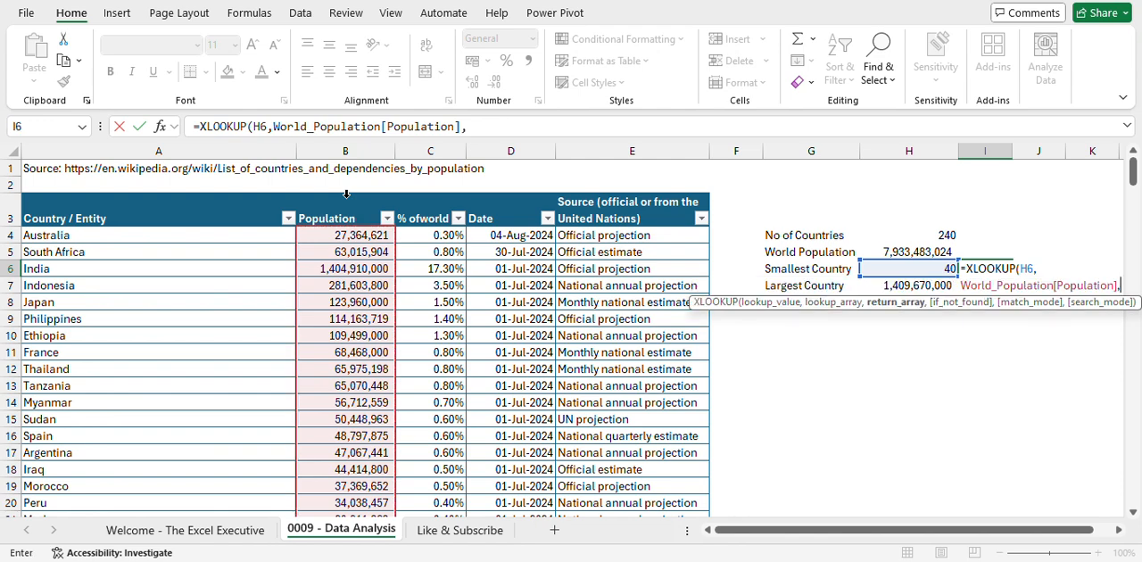
click(193, 196)
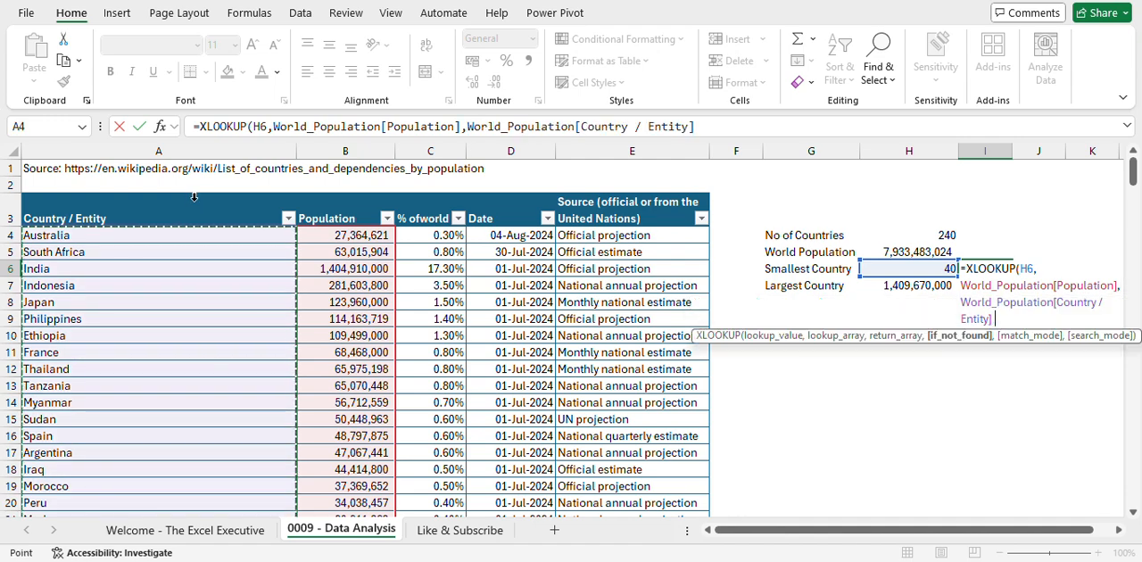
text(,,)
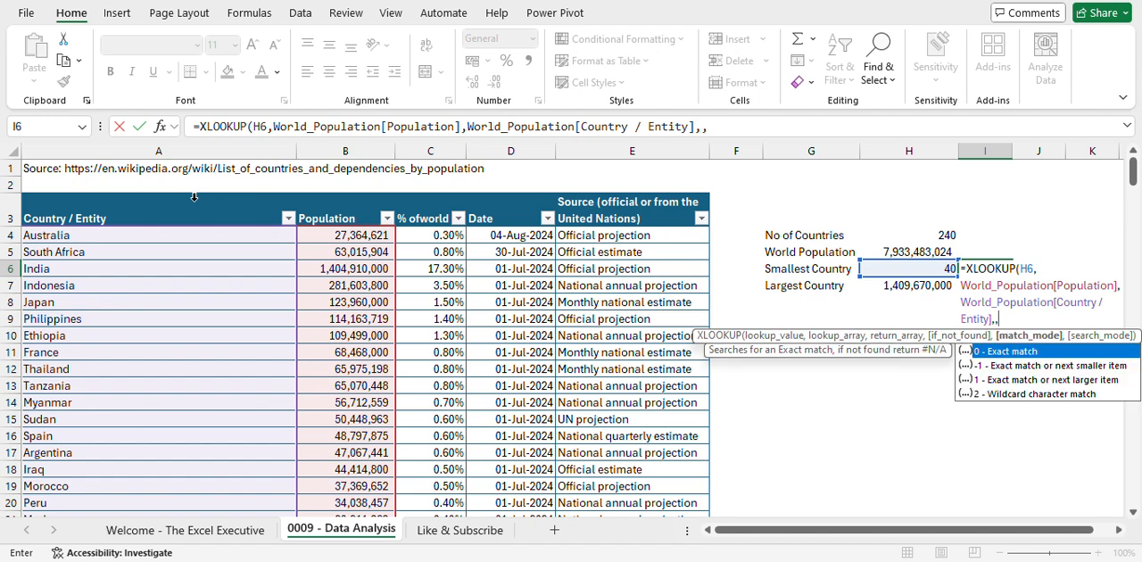
text(0))
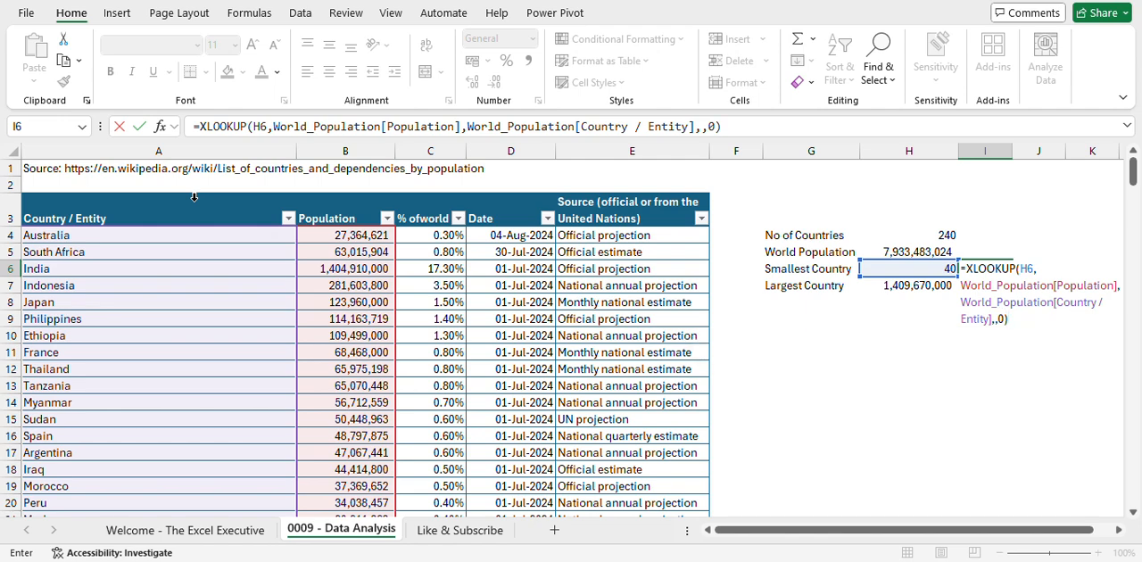
key(ctrl+Return)
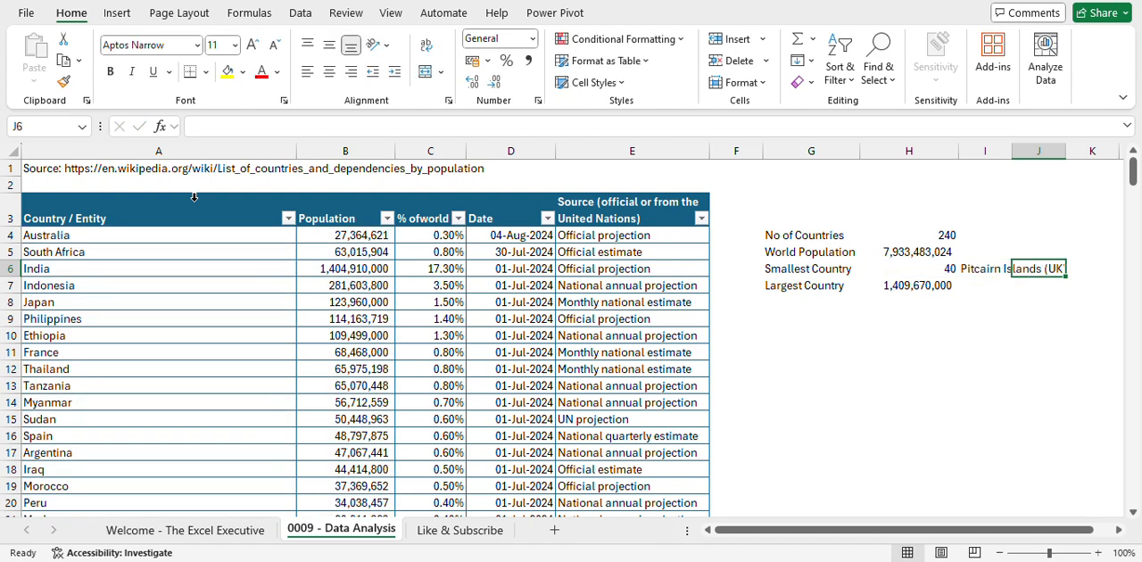
key(Down)
key(Up)
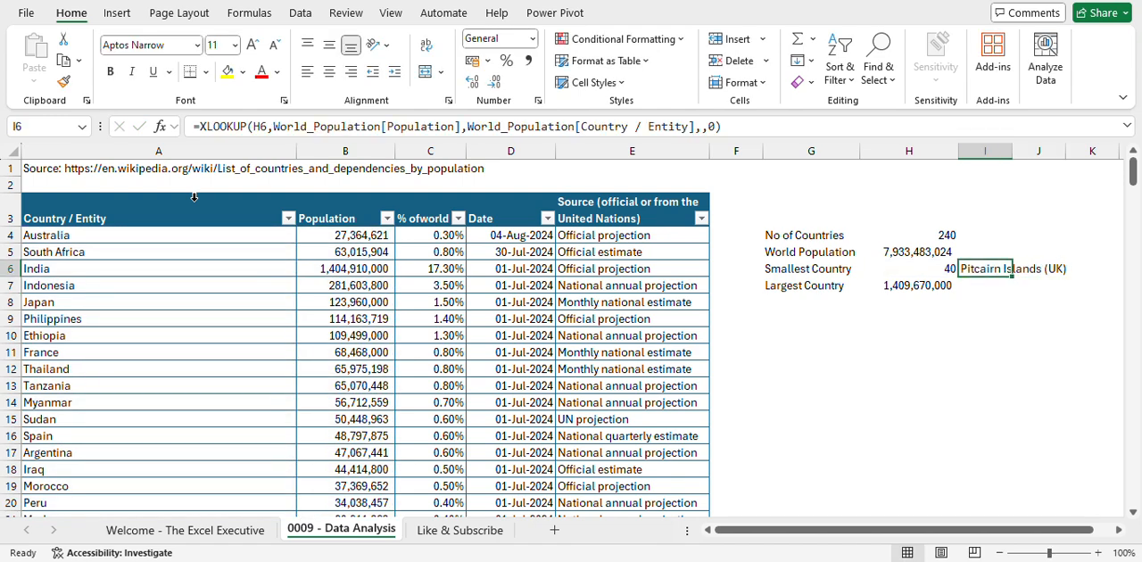
key(Down)
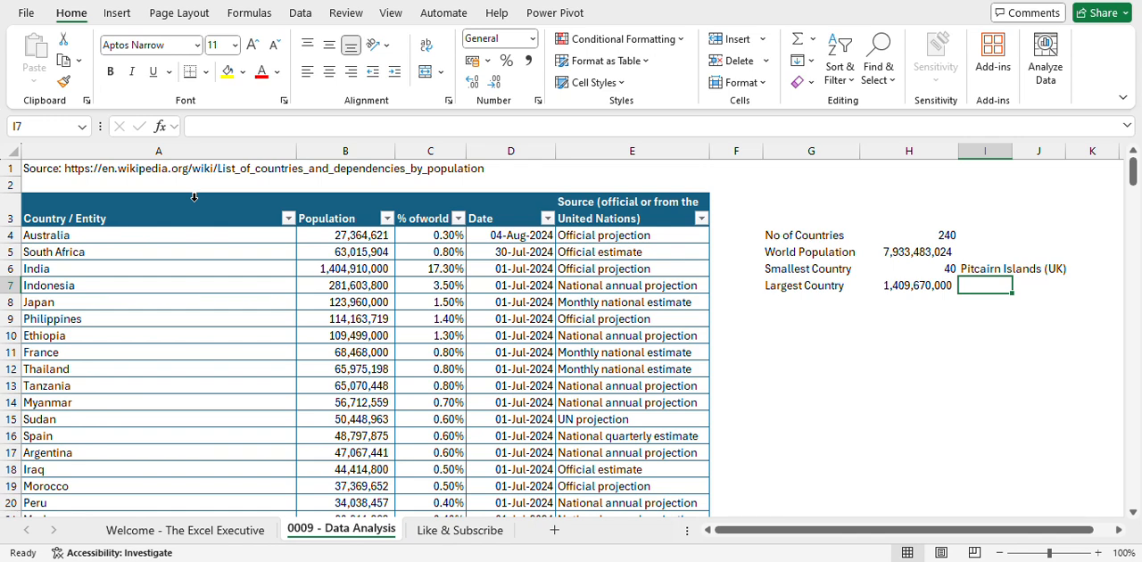
text(=)
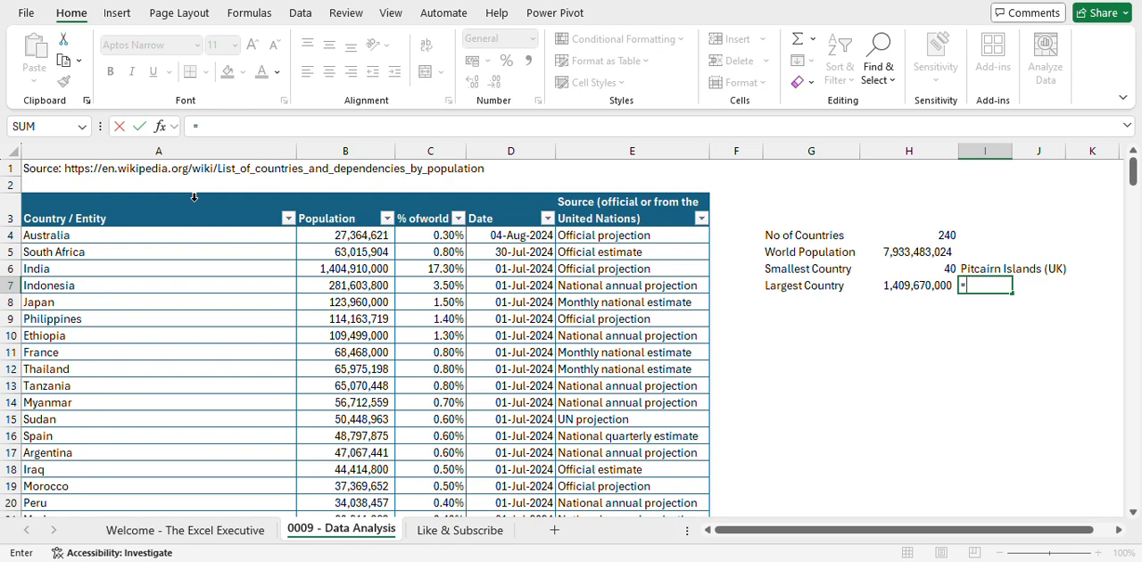
key(Escape)
key(Up)
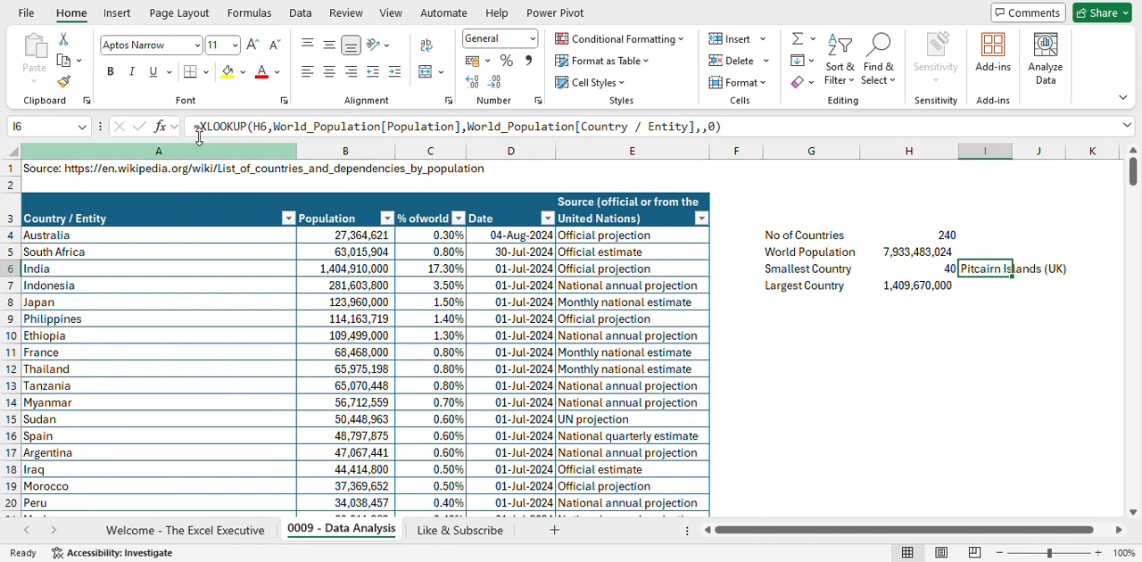
- Check the lookup reference in I6 and fill its XLOOKUP formula down to I7 for the Largest Country
click(261, 126)
key(Escape)
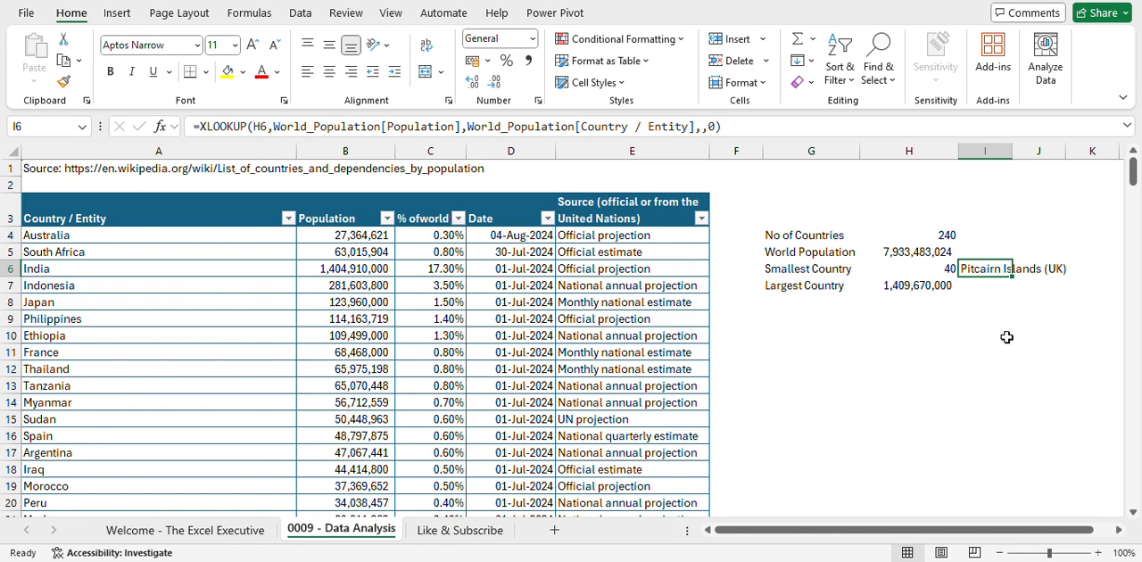
drag(1013, 279, 1010, 291)
click(976, 284)
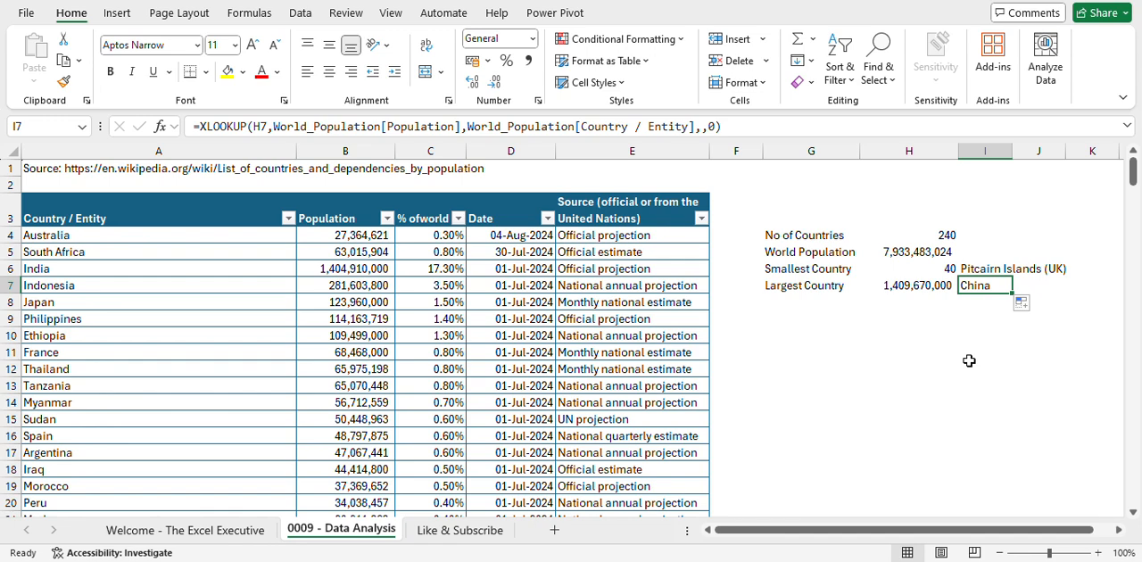
key(Down)
key(Left)
key(Left)
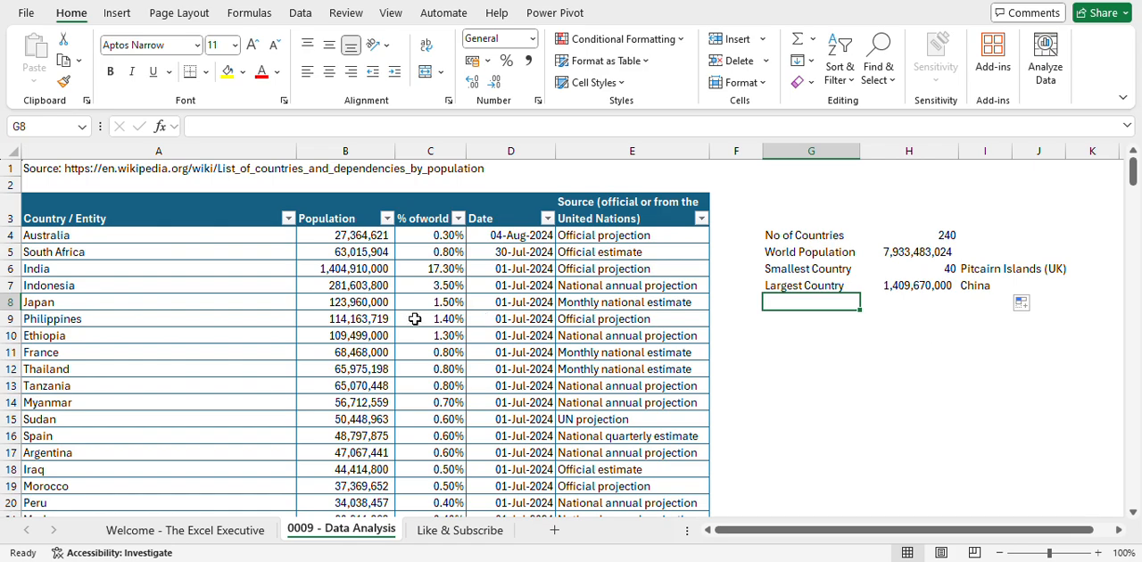
scroll(362, 384, down, 15)
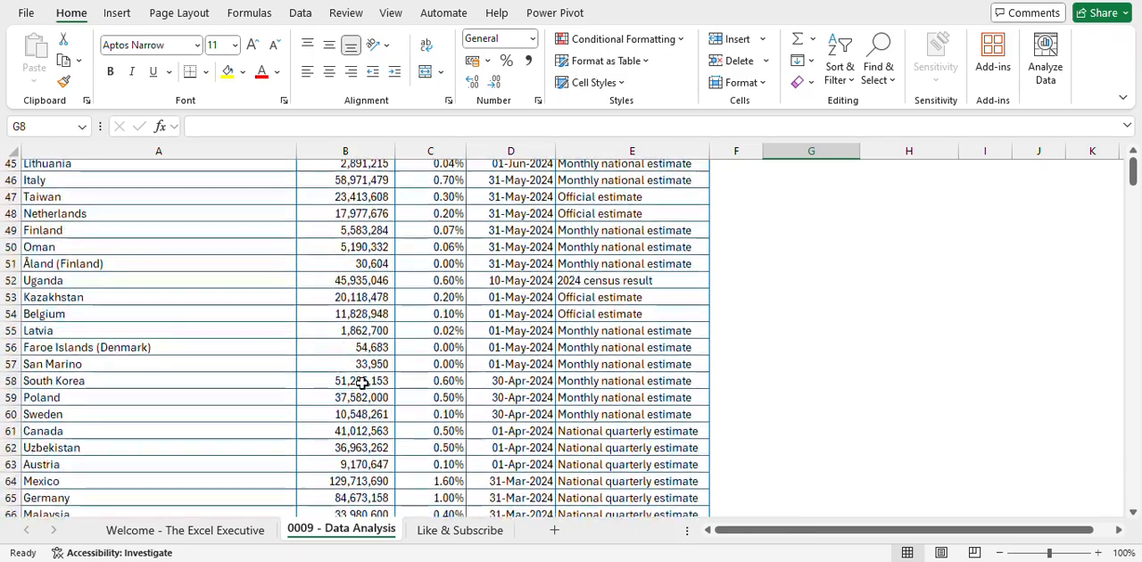
scroll(361, 384, up, 11)
scroll(362, 384, up, 4)
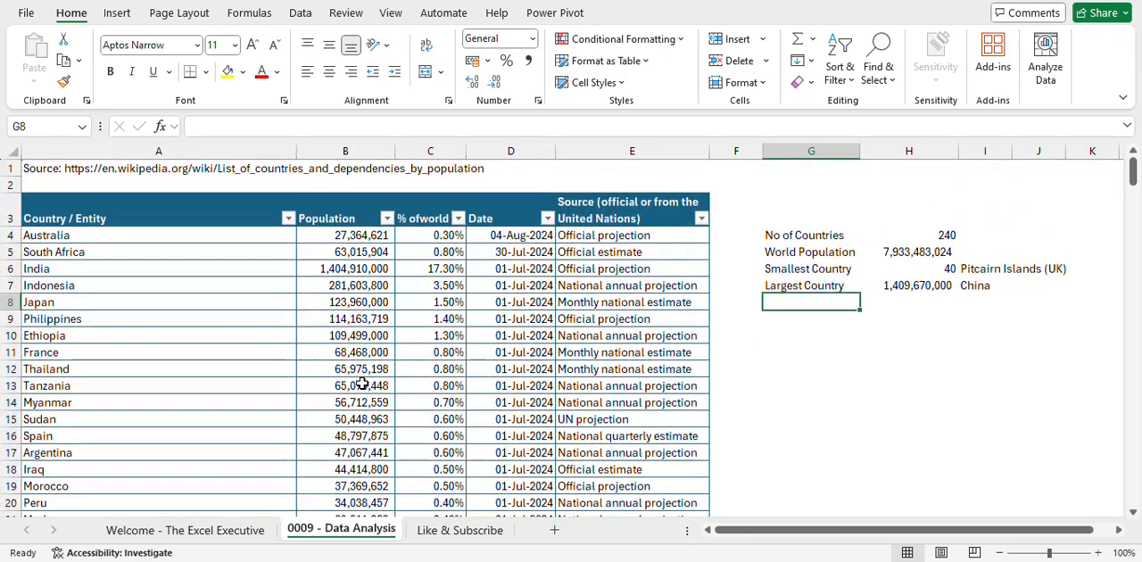
click(827, 323)
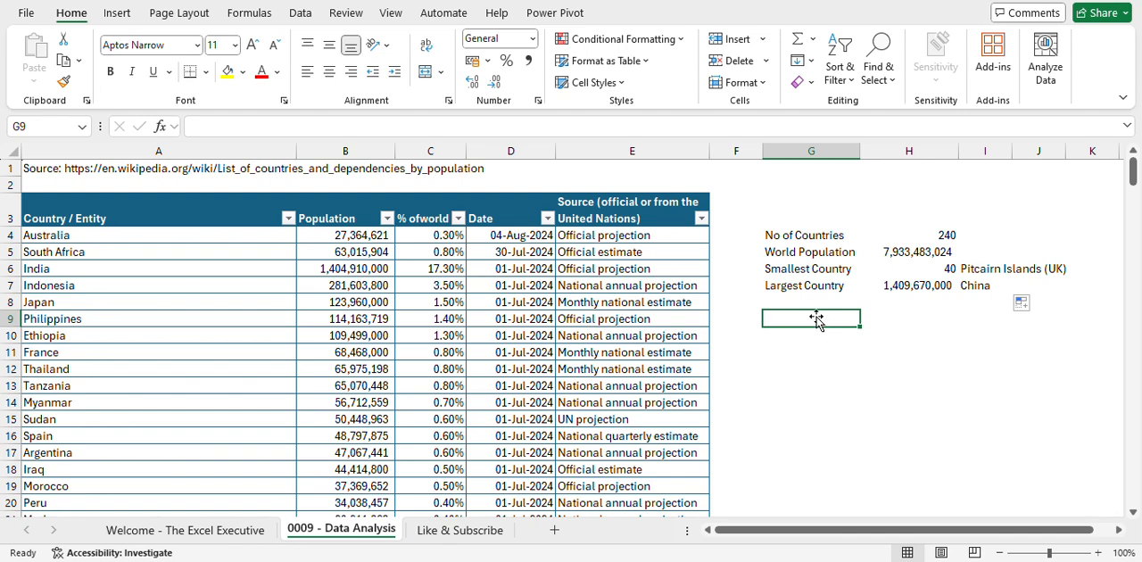
- Insert a new column into the population table between Population and the percentage-of-world column
click(434, 145)
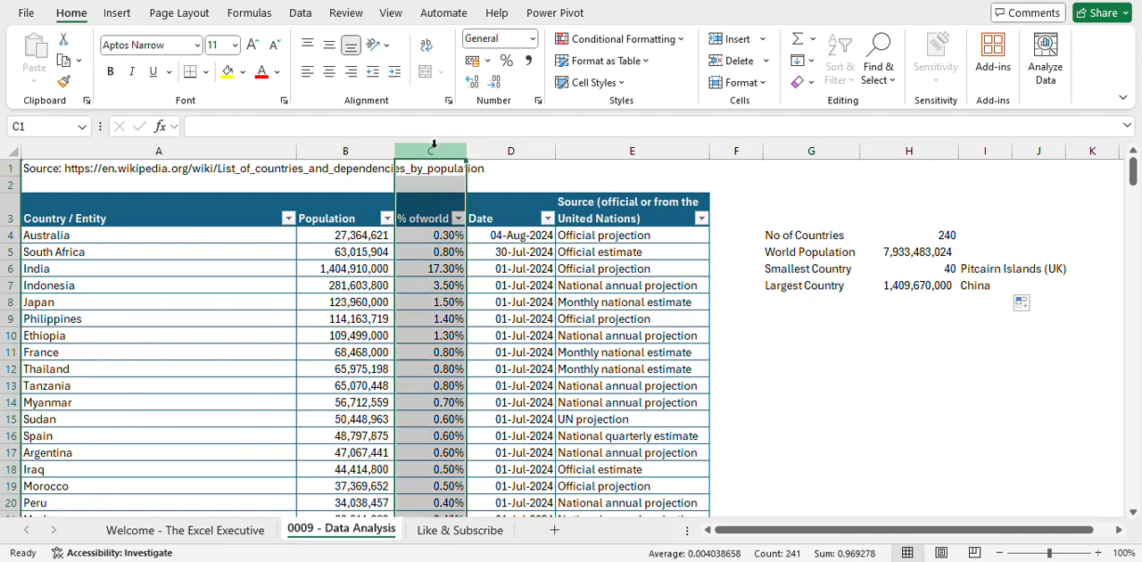
key(ctrl+shift+plus)
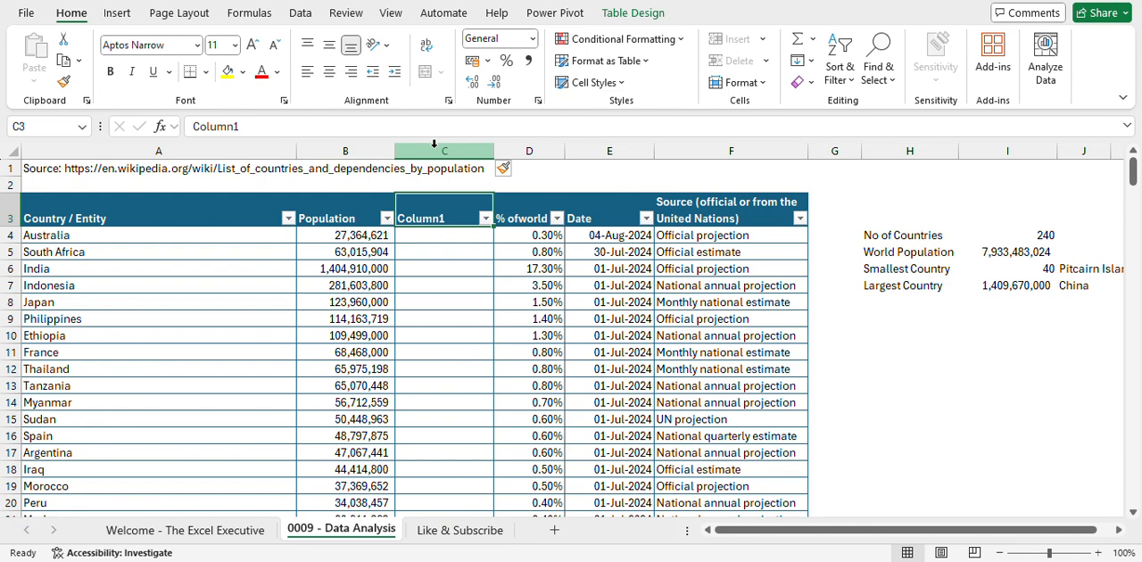
- Name the new table column in C3 "Above 50M"
text(Above)
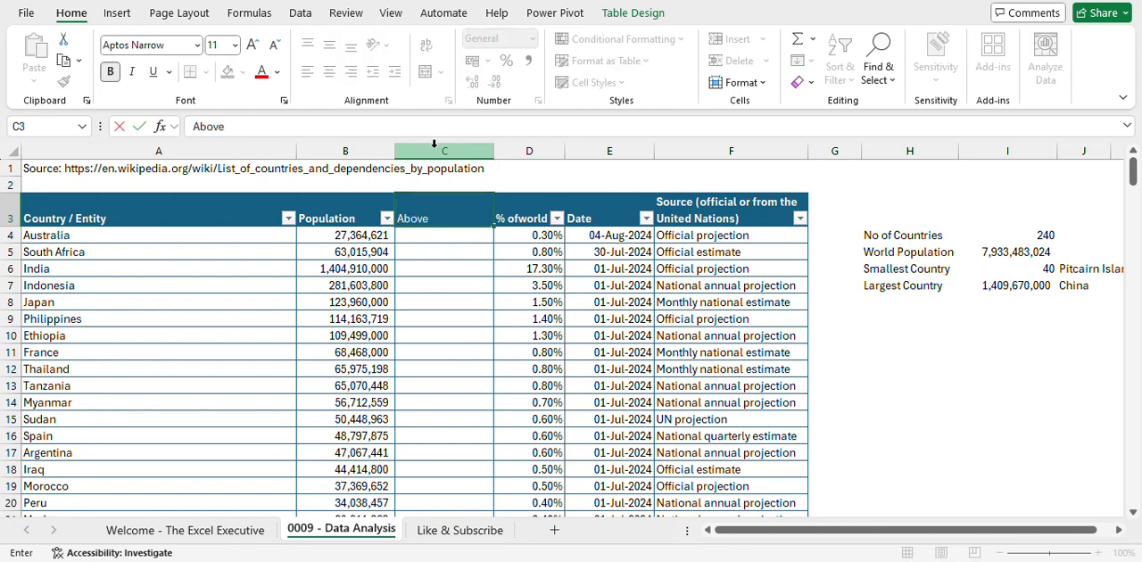
text( 50 M)
key(BackSpace)
key(BackSpace)
text(M)
key(Return)
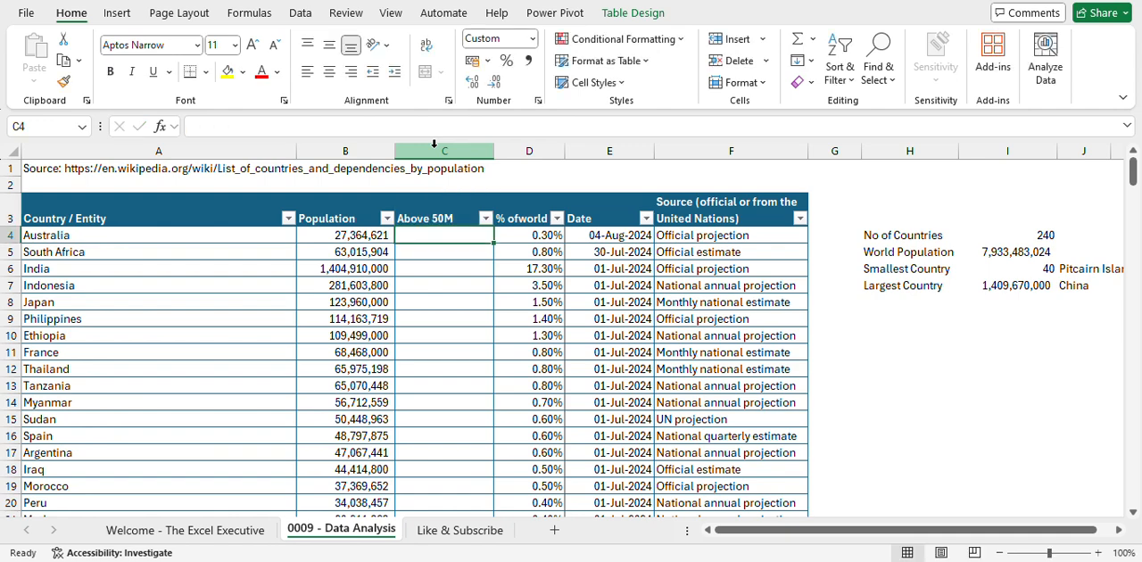
- Fill the Above 50M column with an IF formula returning "That's a Lot" when Population is at least 50000000, otherwise "OK", and check the results
text(=IF()
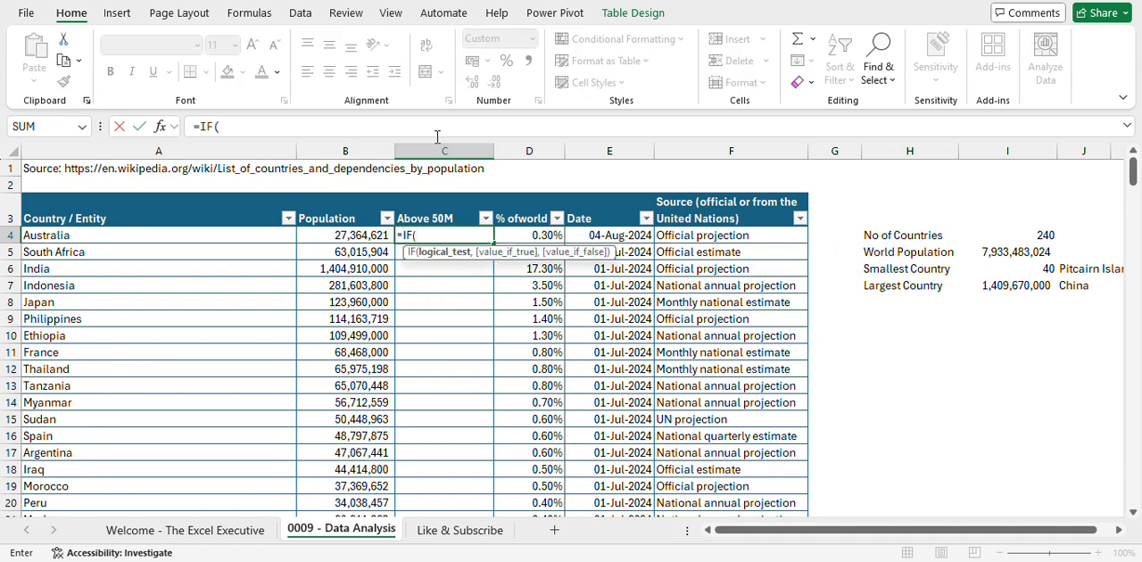
click(333, 235)
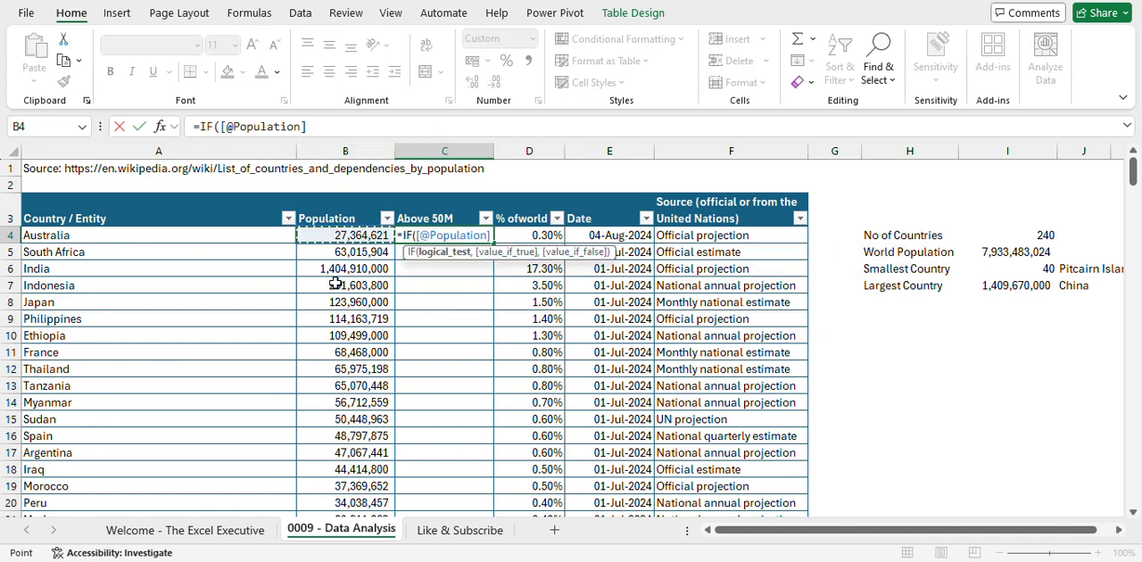
text(>)
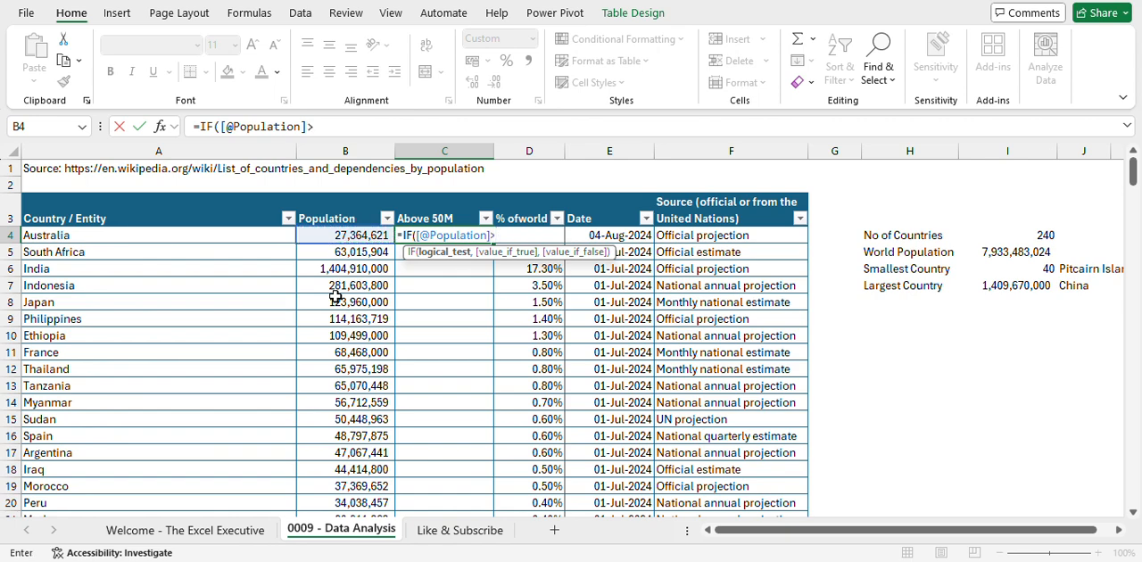
text(=)
text(50000000)
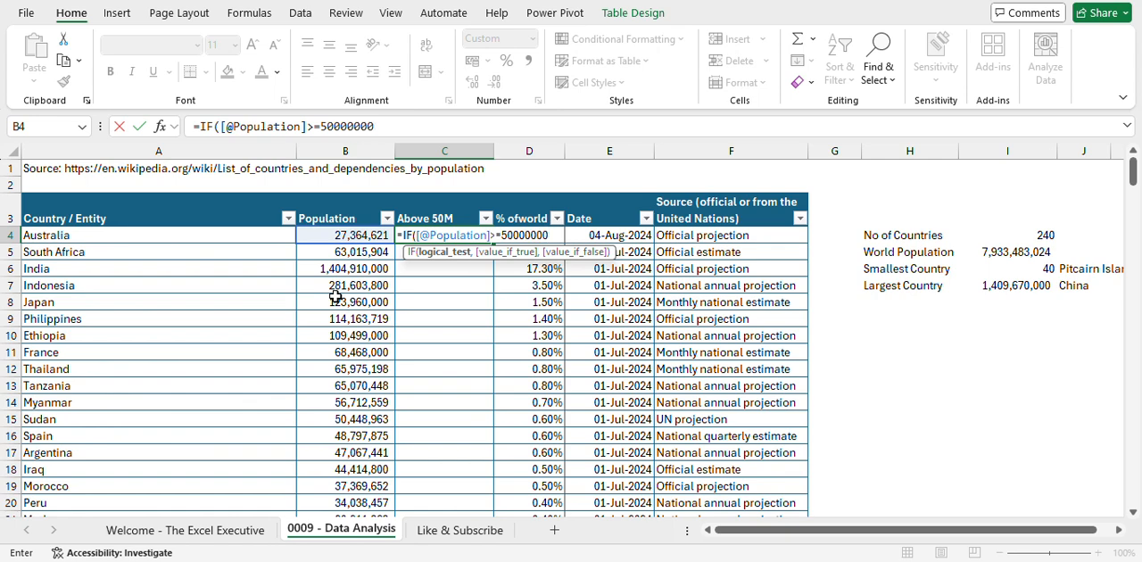
text(,")
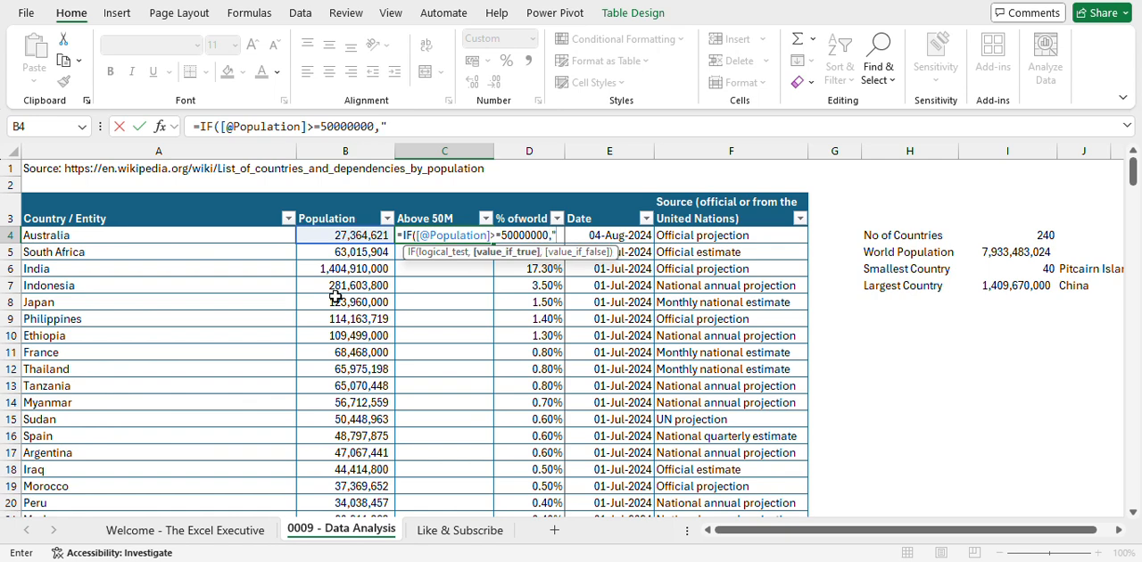
text(Th)
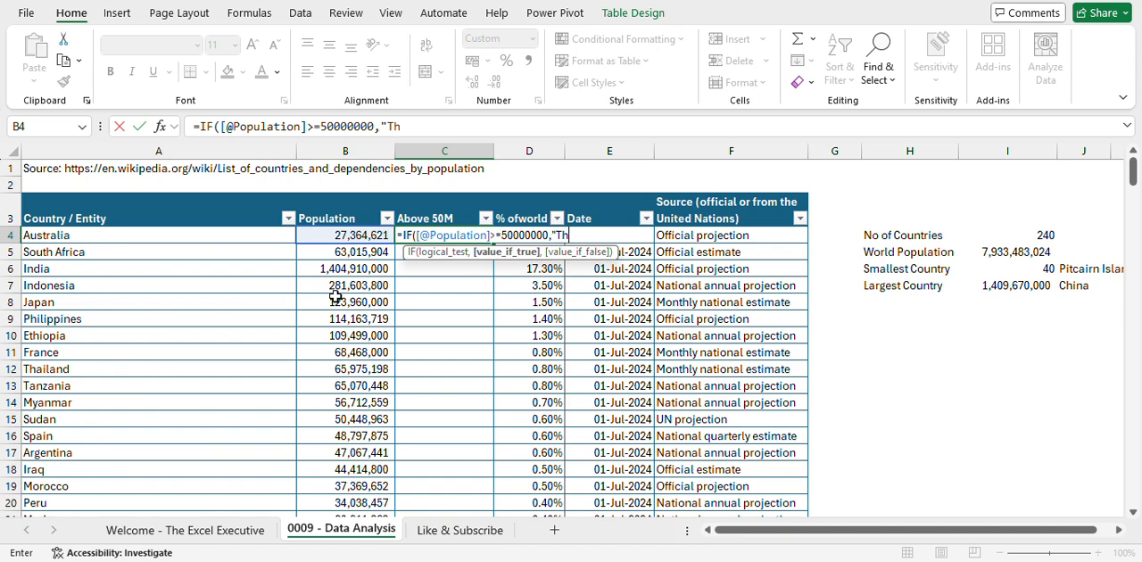
text(at's a Lot",)
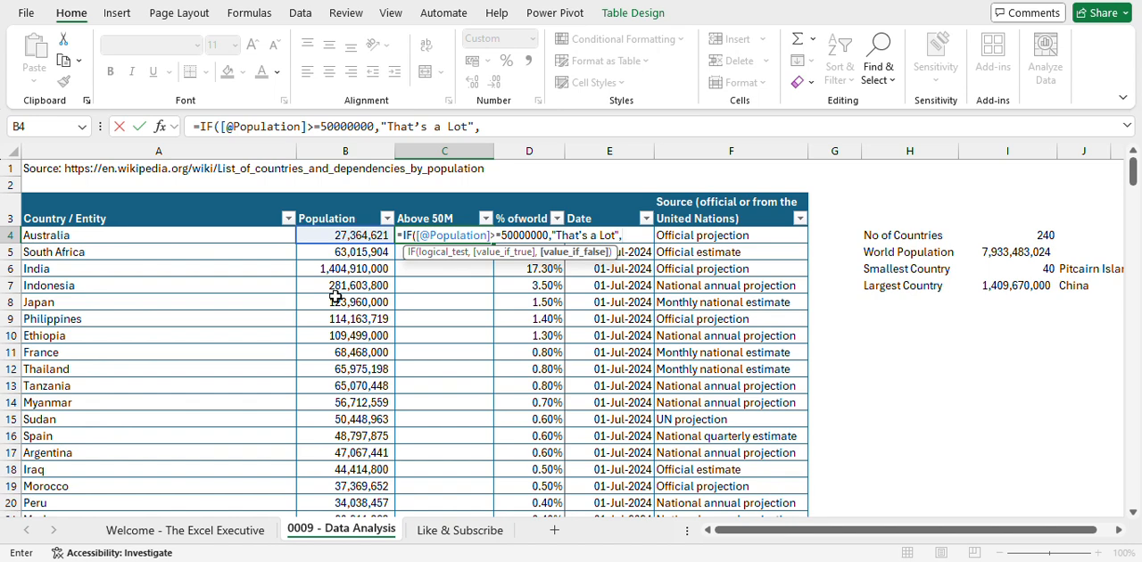
text("OK"))
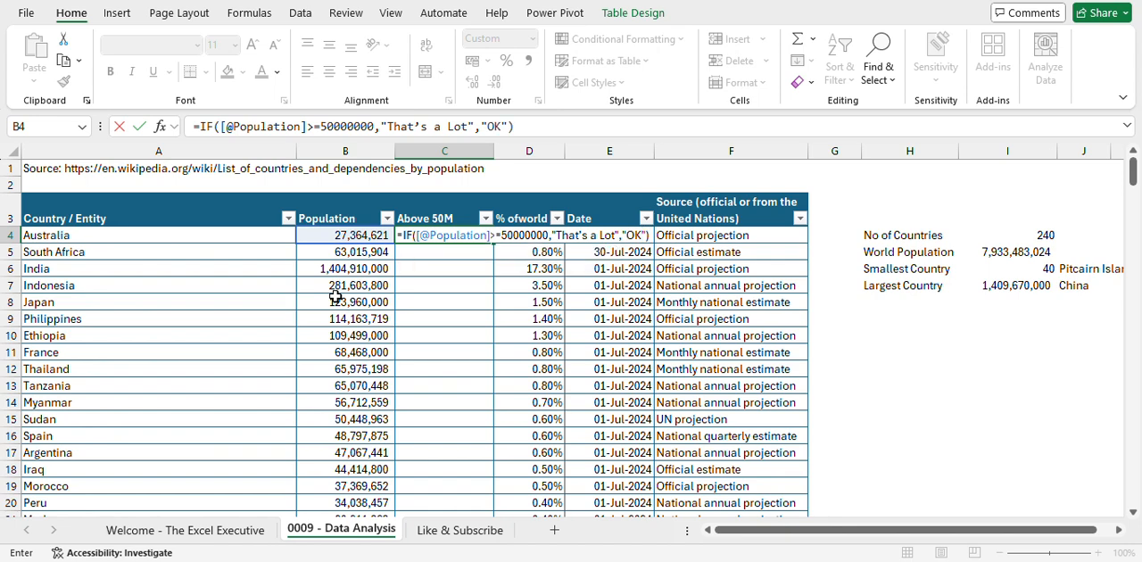
key(Return)
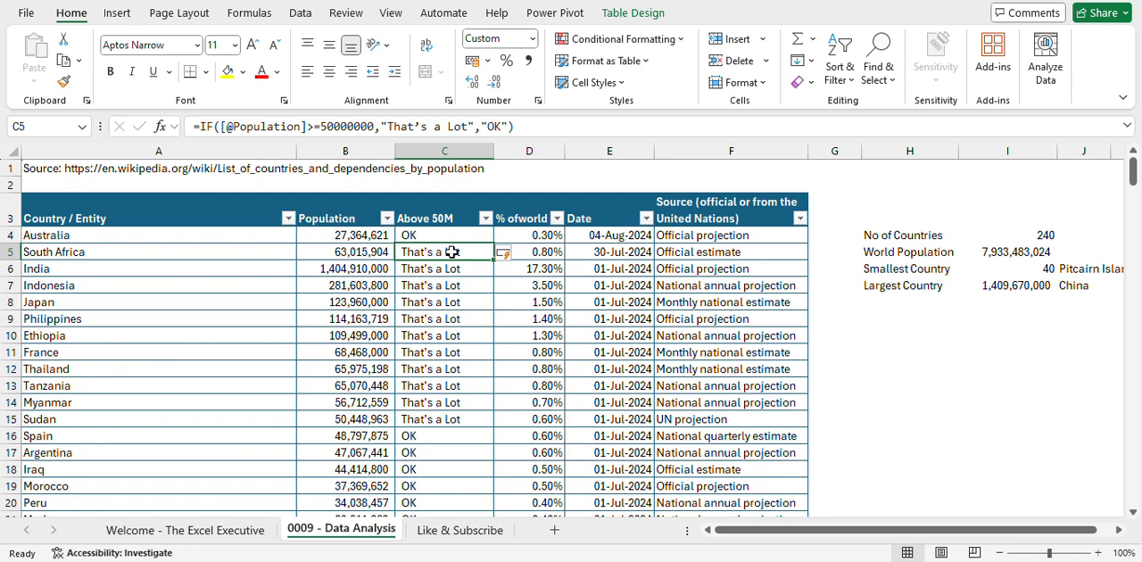
click(367, 254)
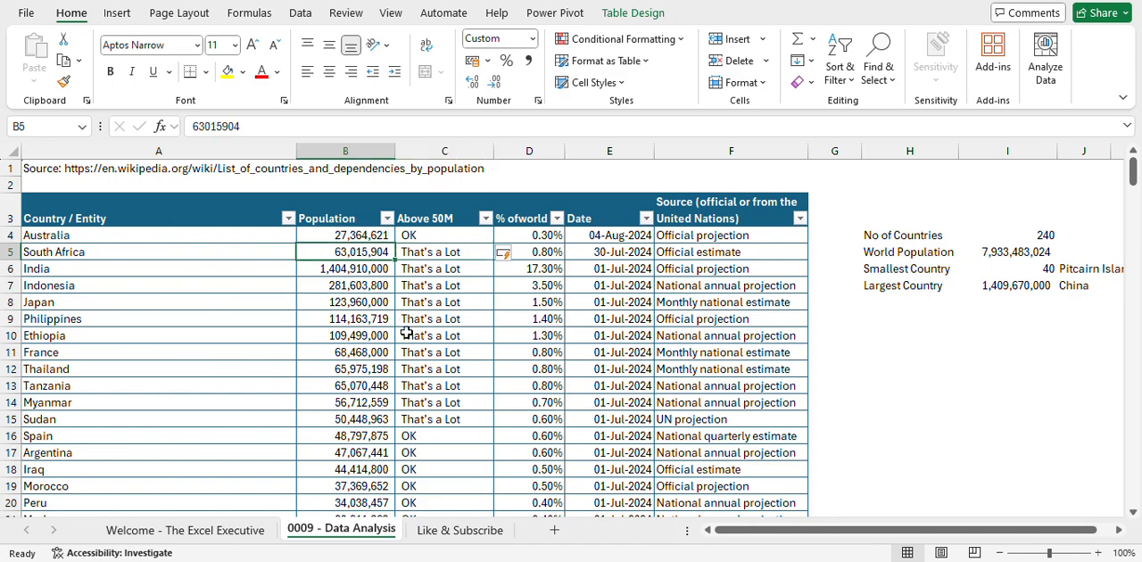
scroll(408, 343, down, 20)
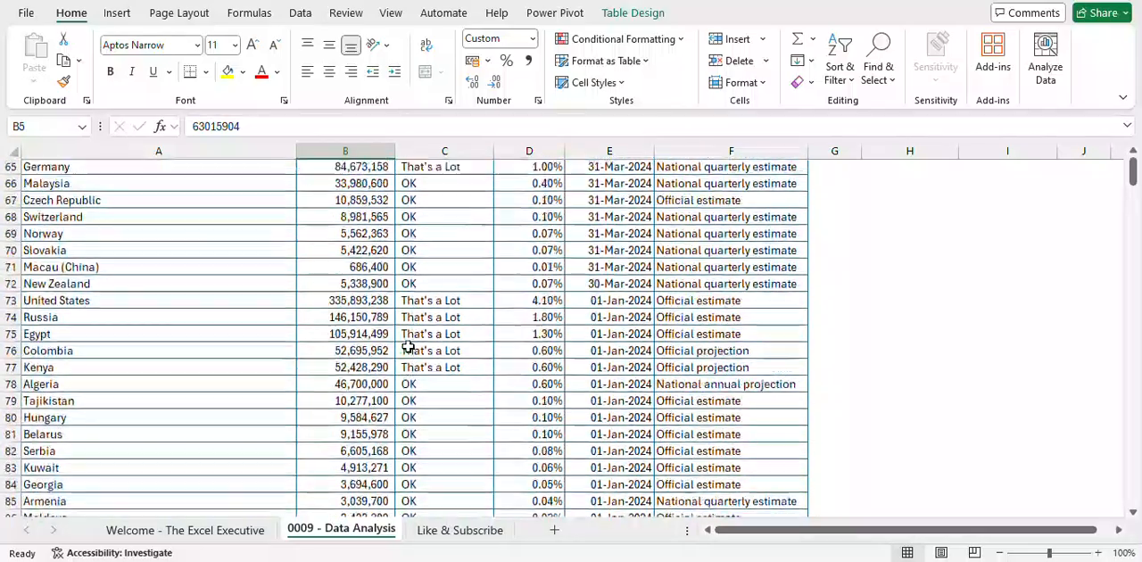
scroll(408, 346, up, 20)
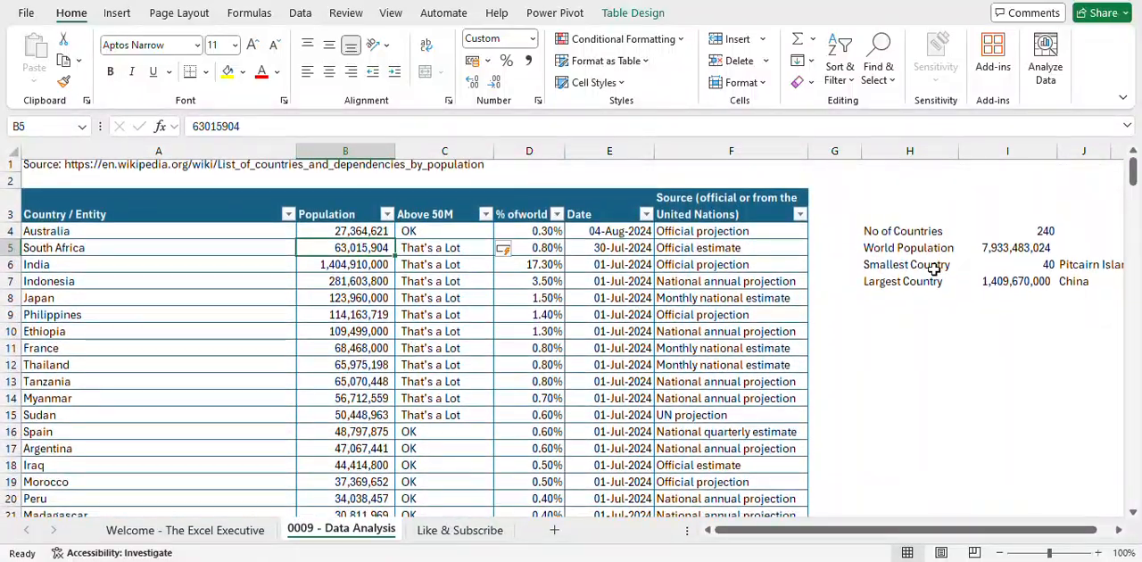
- Enter the summary labels "That's a Lot" in H10 and "OK" in H11
click(912, 339)
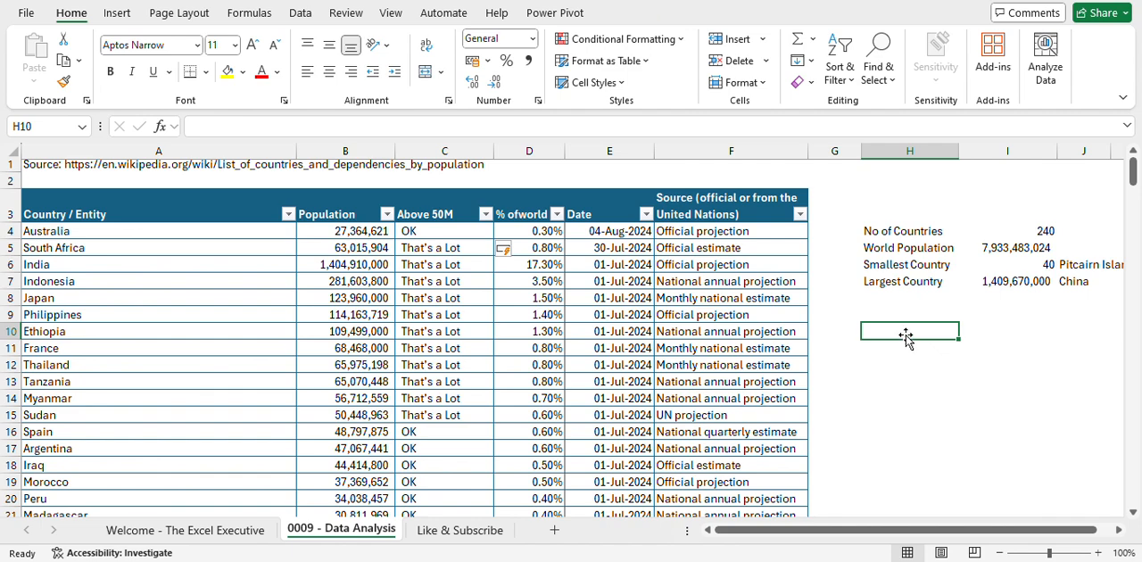
click(457, 247)
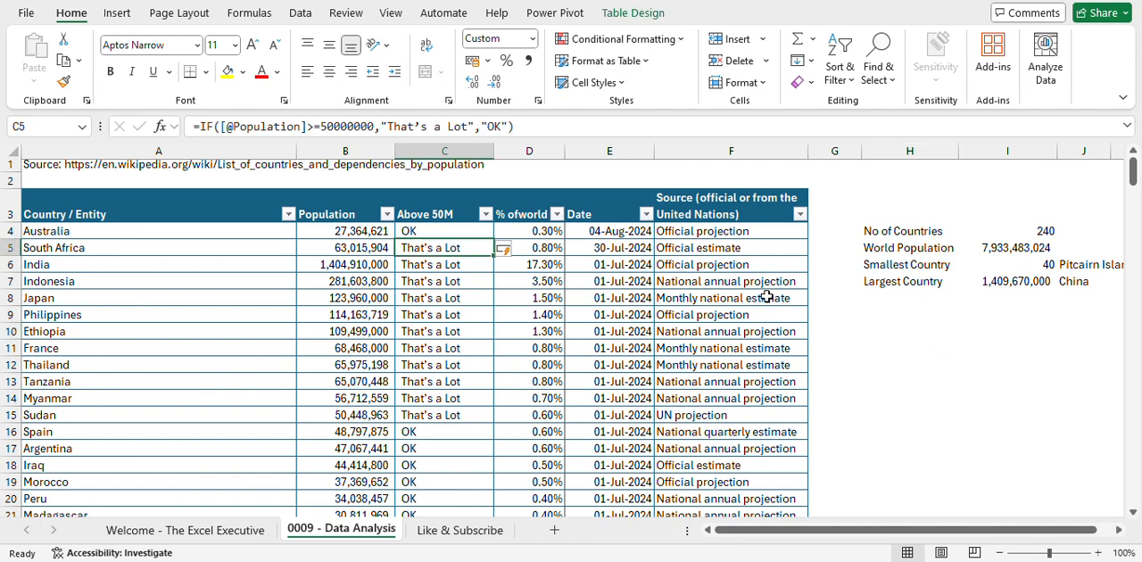
click(908, 331)
text(T)
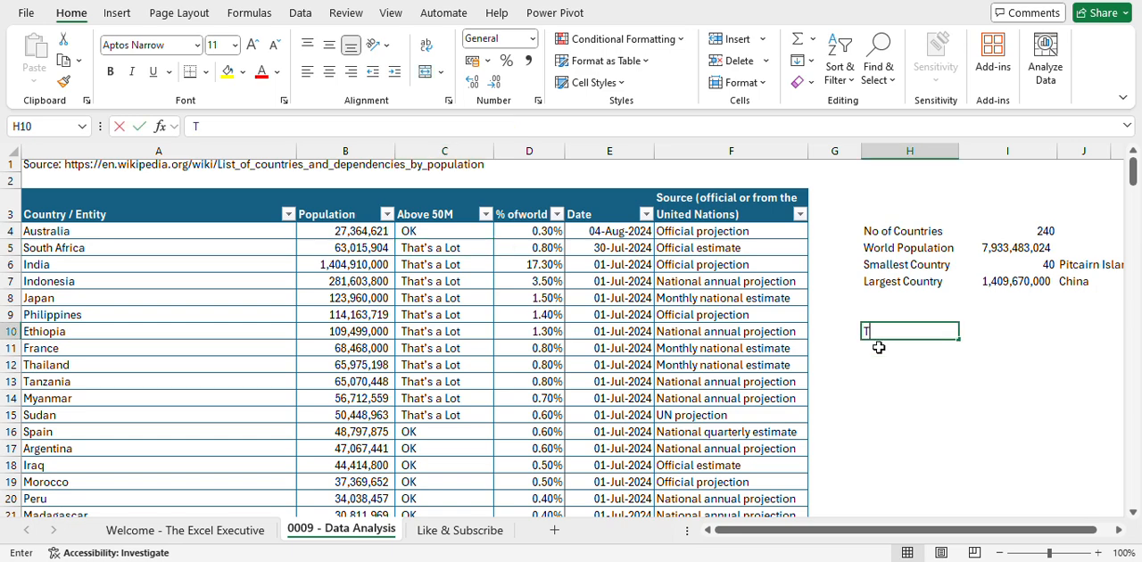
text(hats)
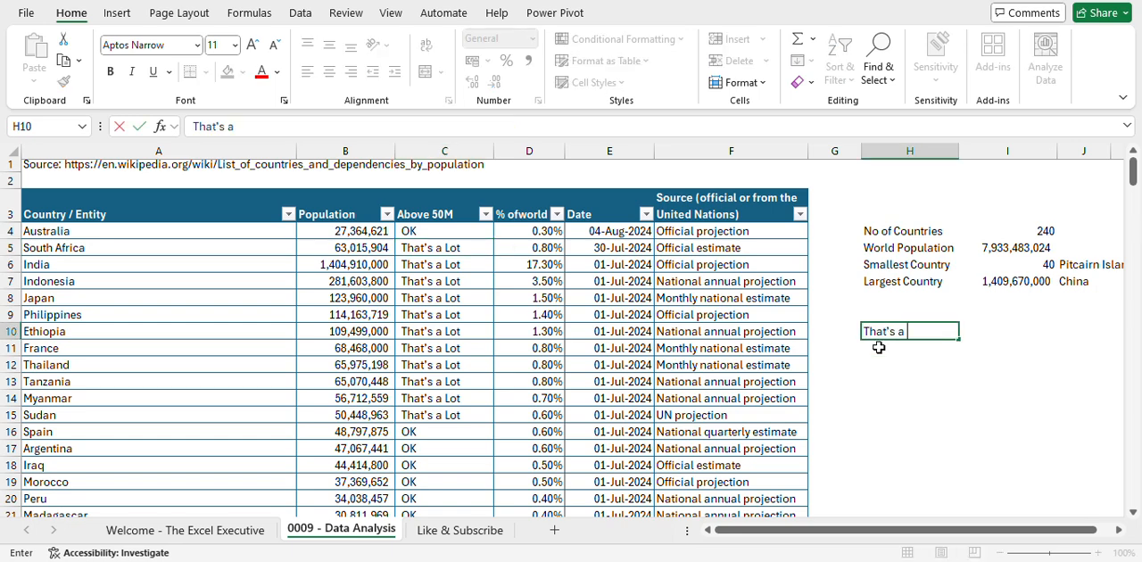
text(Lot)
key(Return)
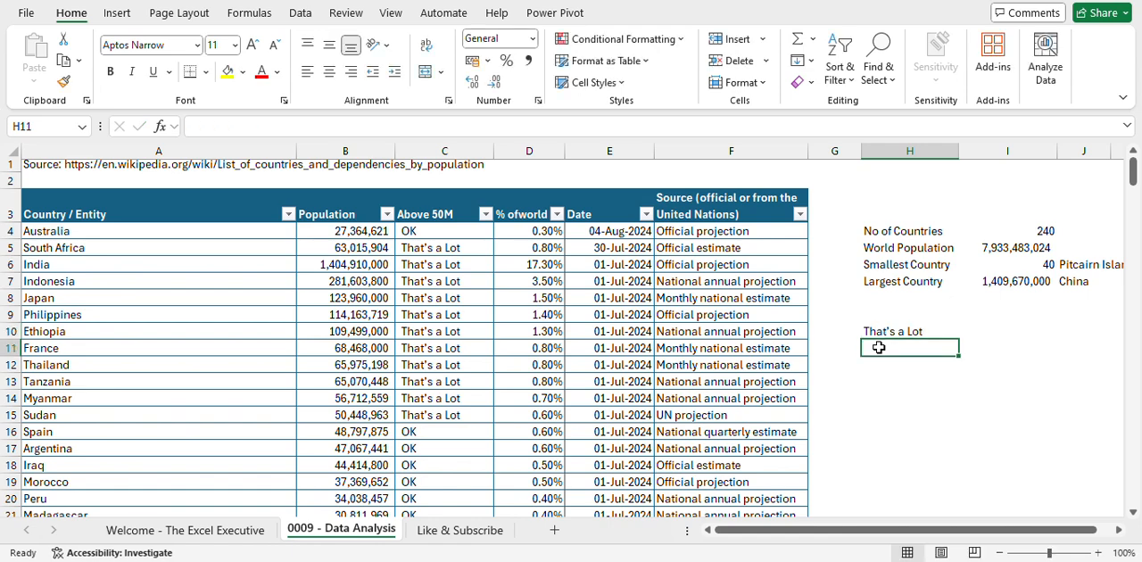
text(OK)
key(Tab)
- Count the "That's a Lot" countries in I10 with COUNTIF over the Above 50M column, using H10 as the criterion
key(Up)
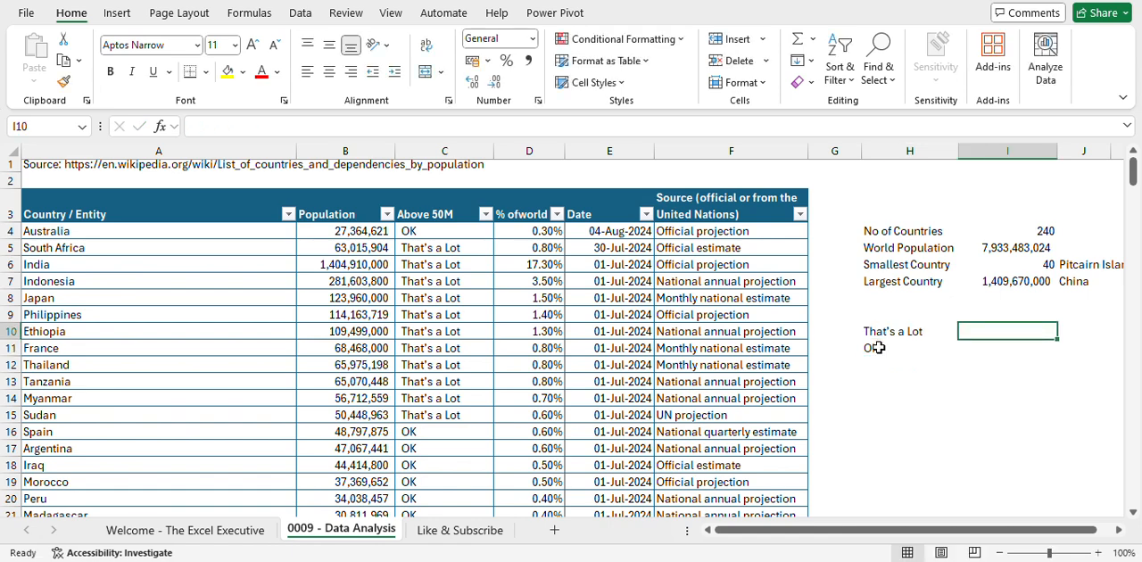
text(=cou)
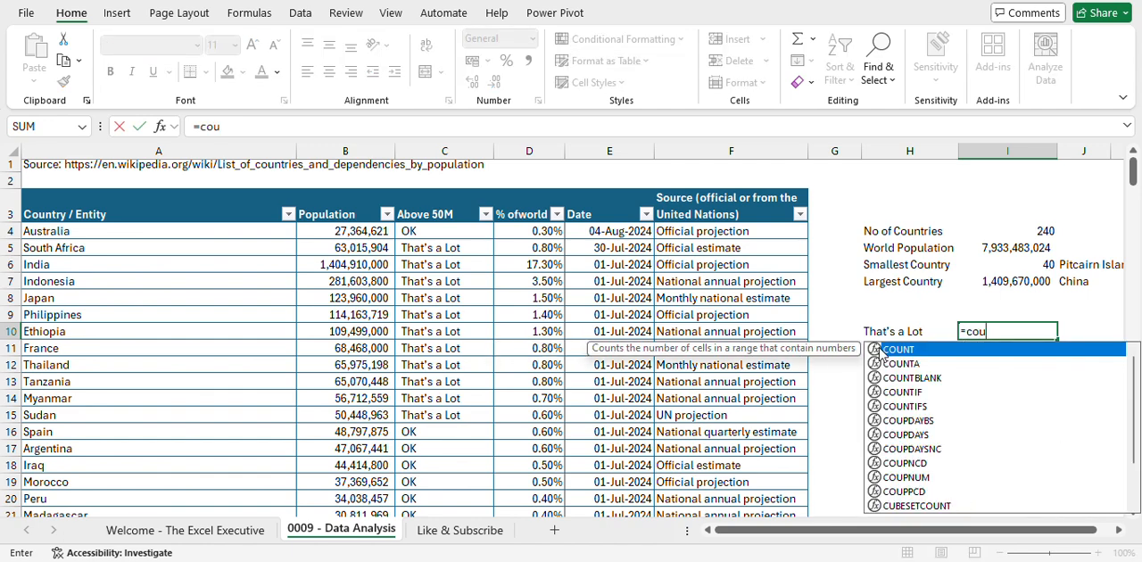
text(ntif)
key(Tab)
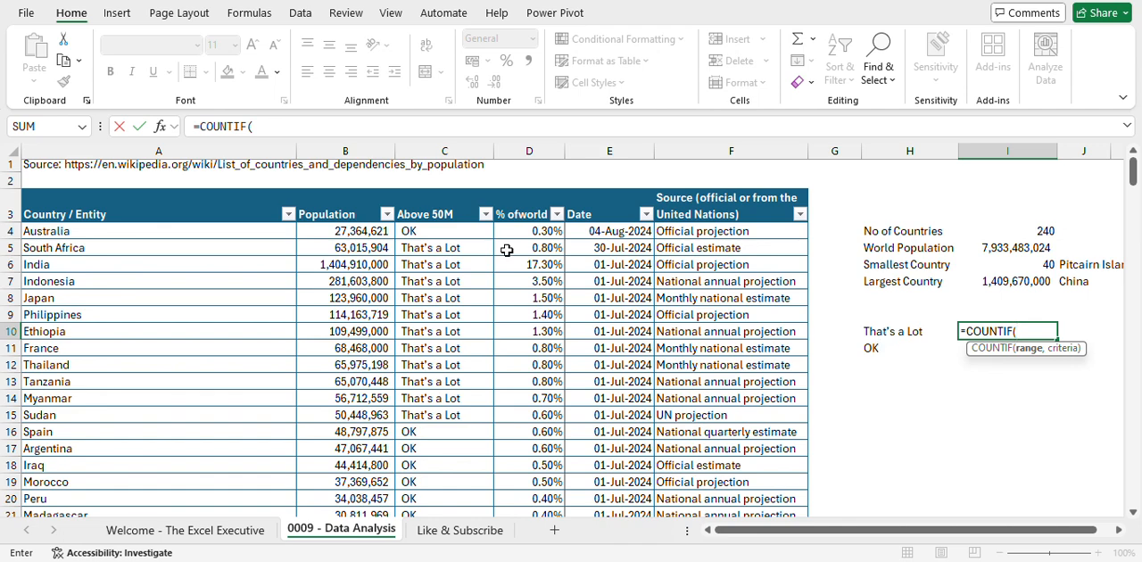
click(452, 191)
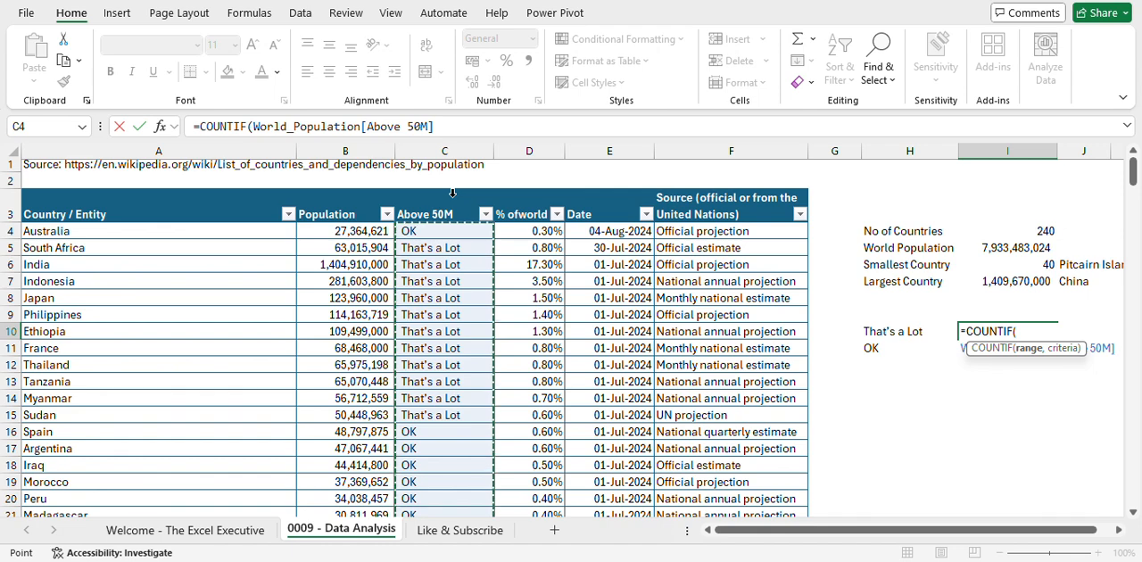
text(,)
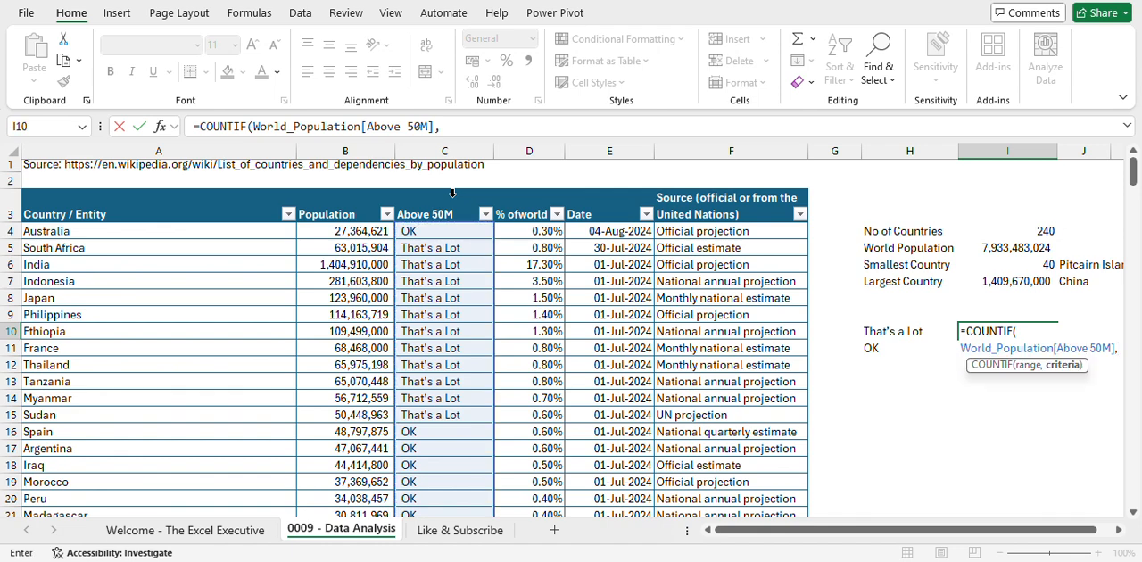
click(887, 329)
key(Return)
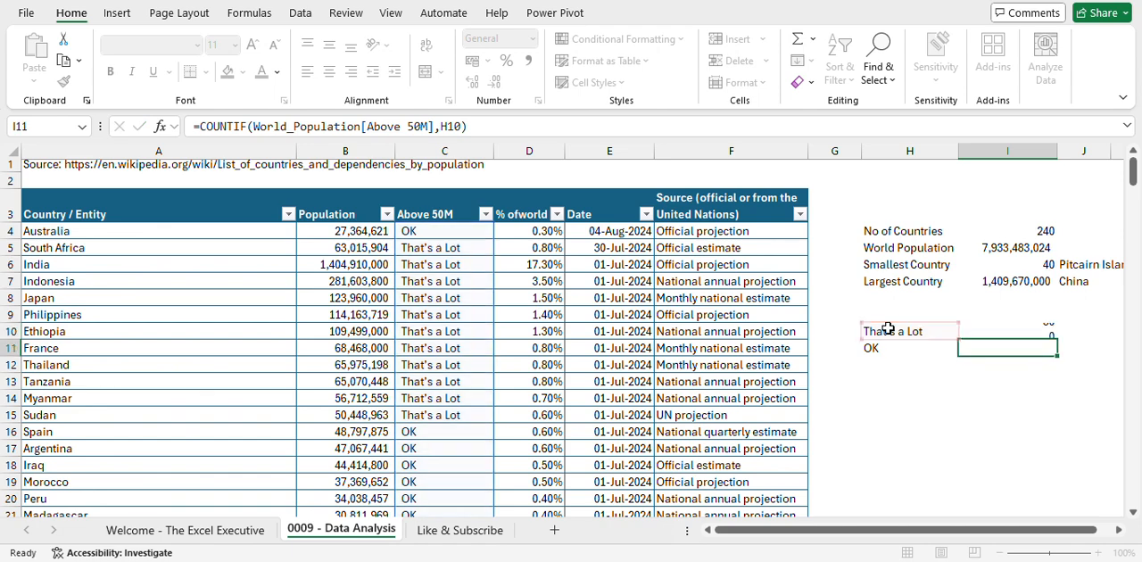
- Copy the COUNTIF formula from I10 to I11 for the OK label and check the criterion references in both cells
key(Up)
key(ctrl+c)
key(Down)
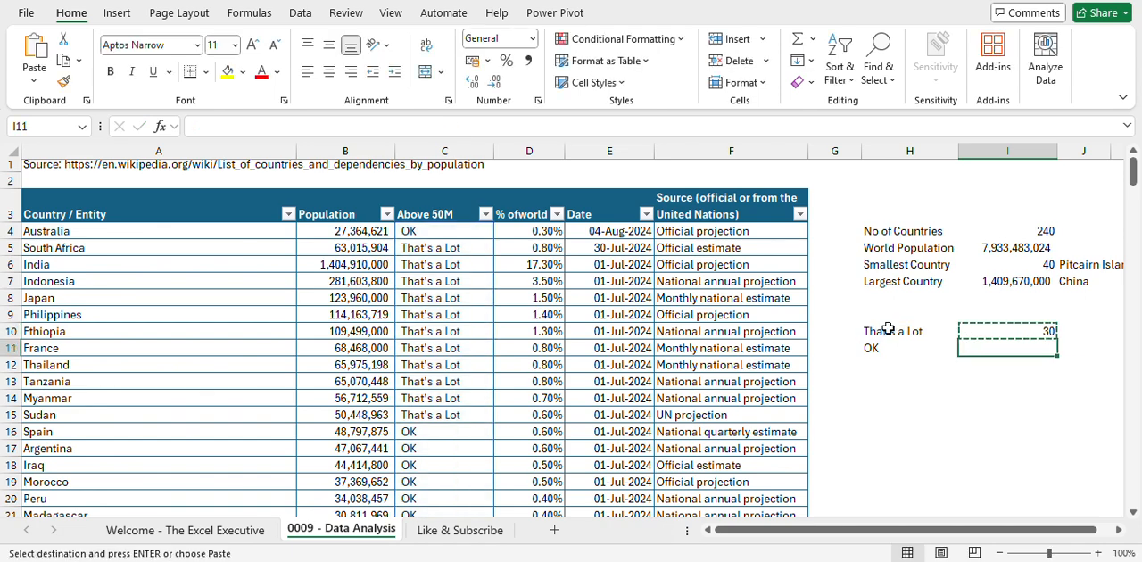
key(ctrl+v)
key(Escape)
key(Up)
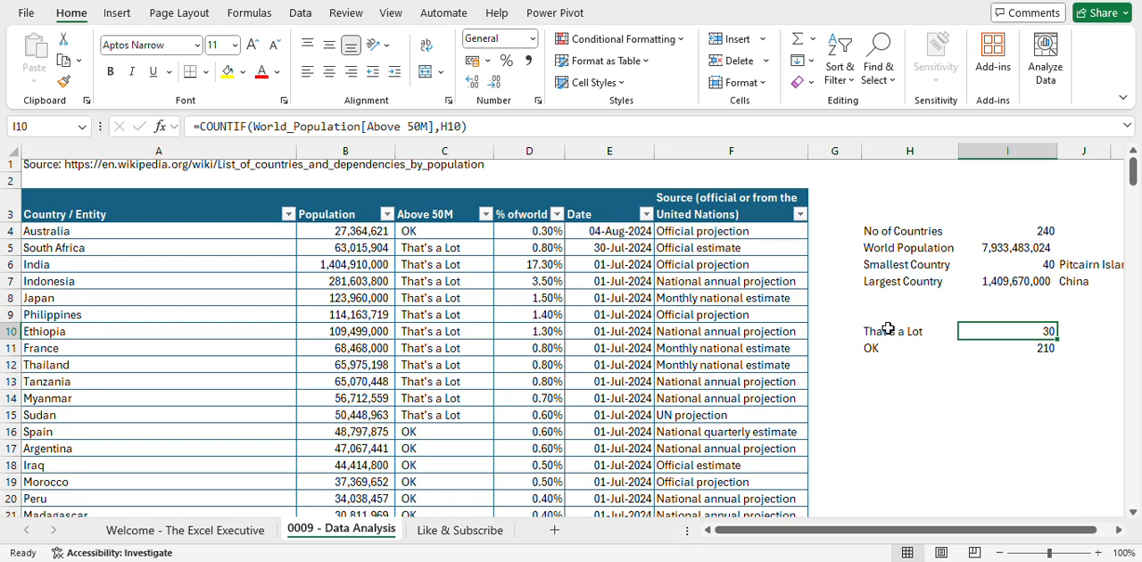
key(Down)
key(Down)
key(Up)
key(Up)
key(Down)
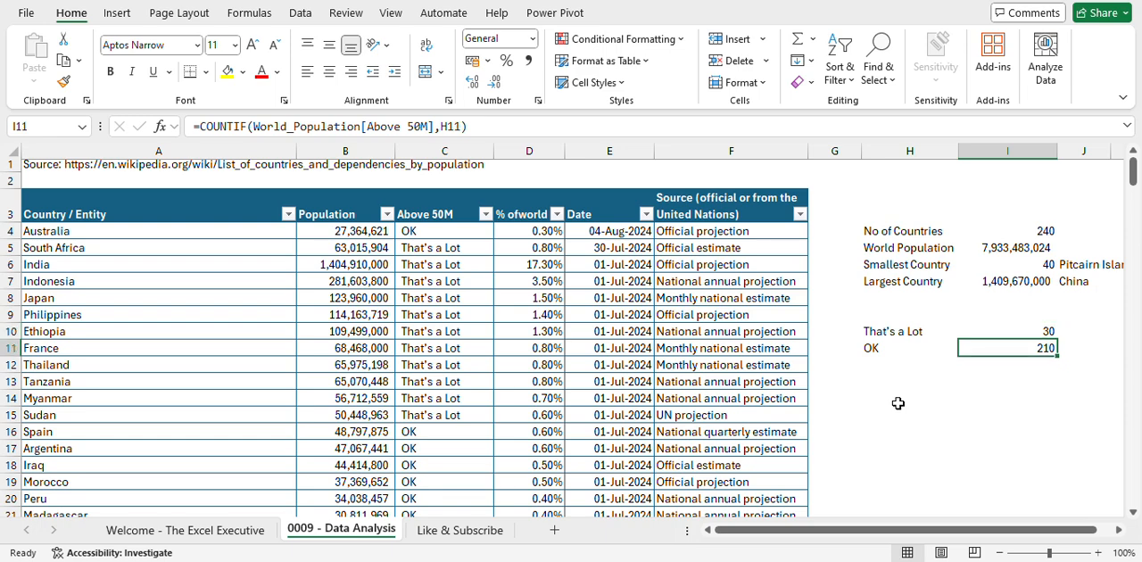
- Review the table's Date column and enter the label "Latest Date" in H15
key(Down)
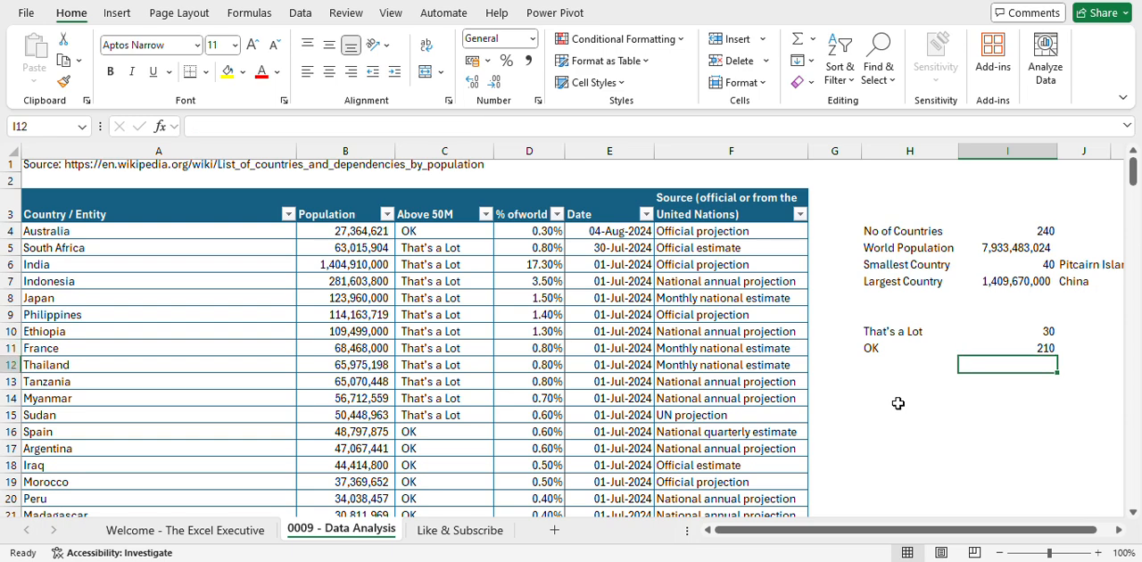
key(Down)
key(Left)
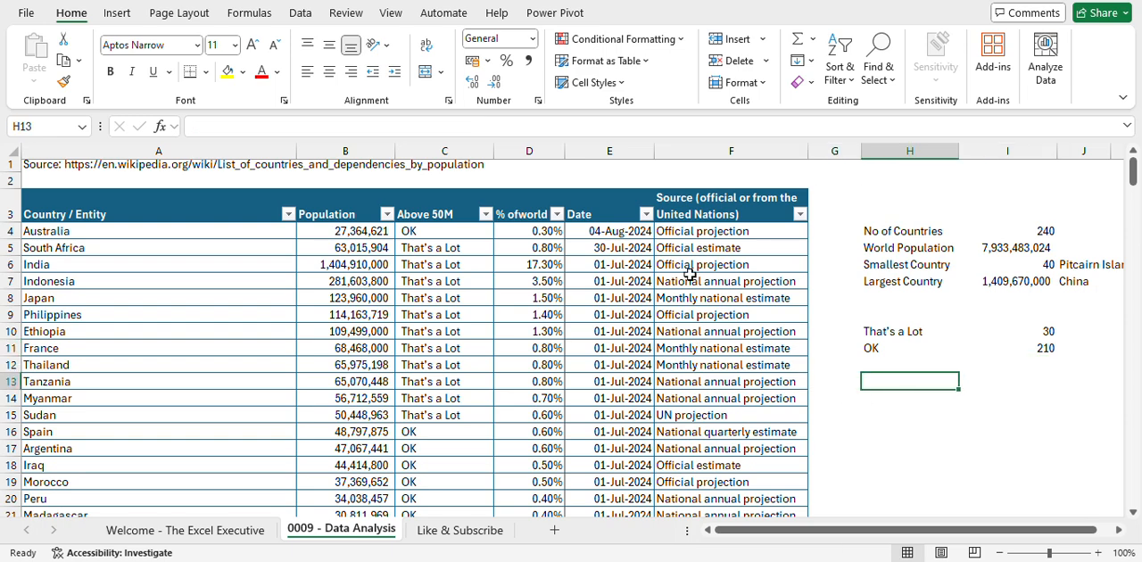
click(629, 235)
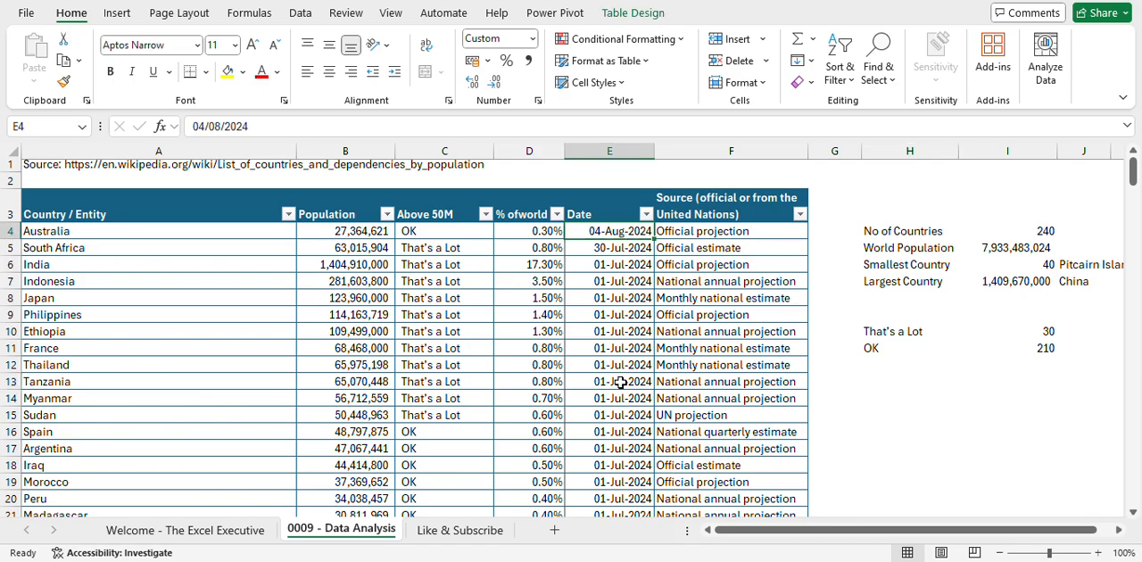
scroll(620, 381, down, 3)
scroll(620, 382, up, 2)
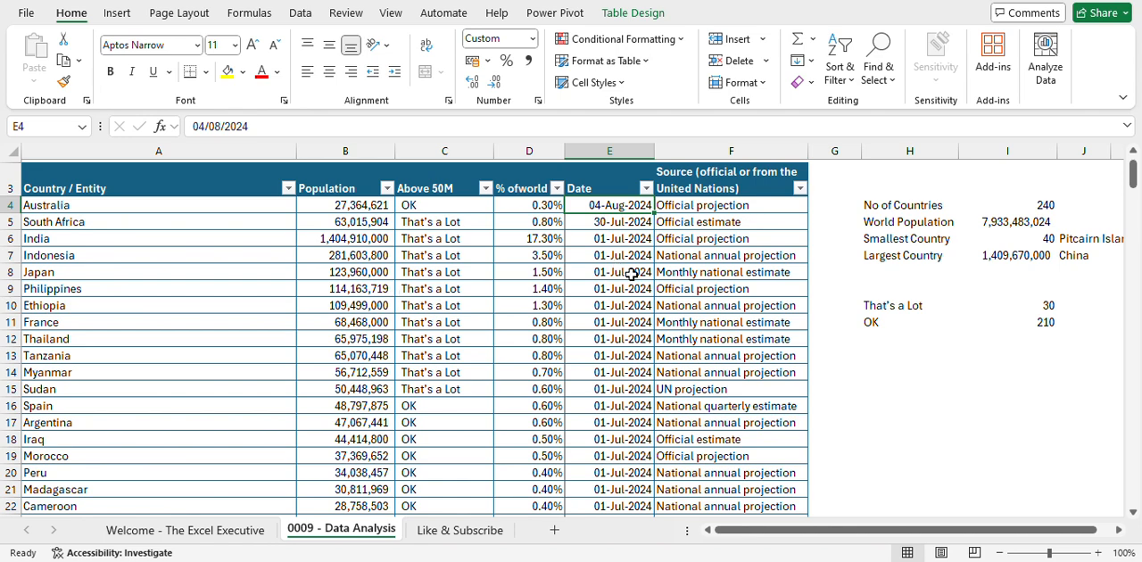
click(903, 388)
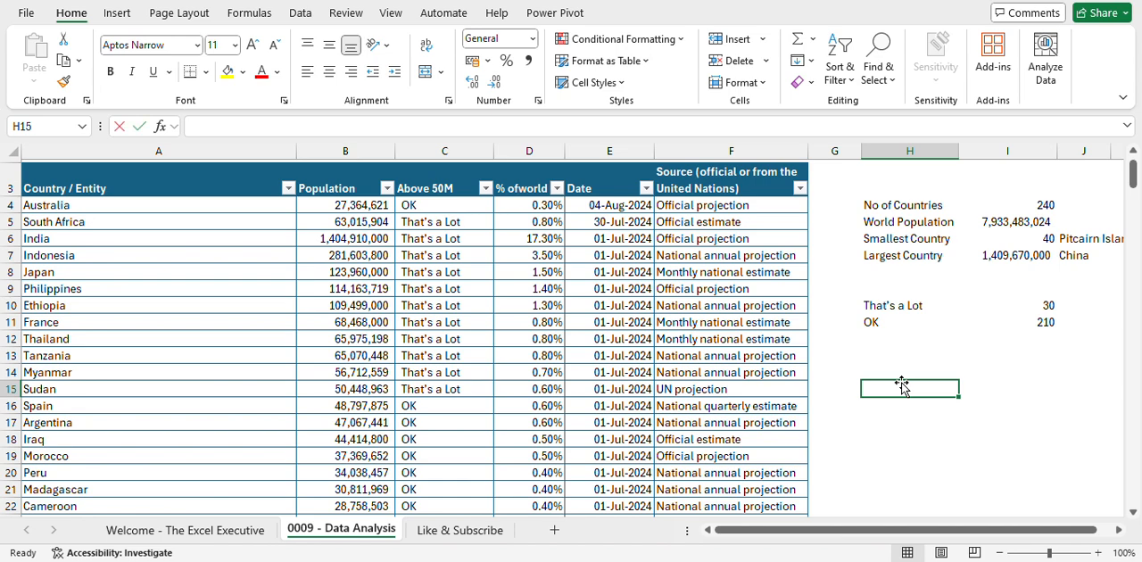
text(Latest Date)
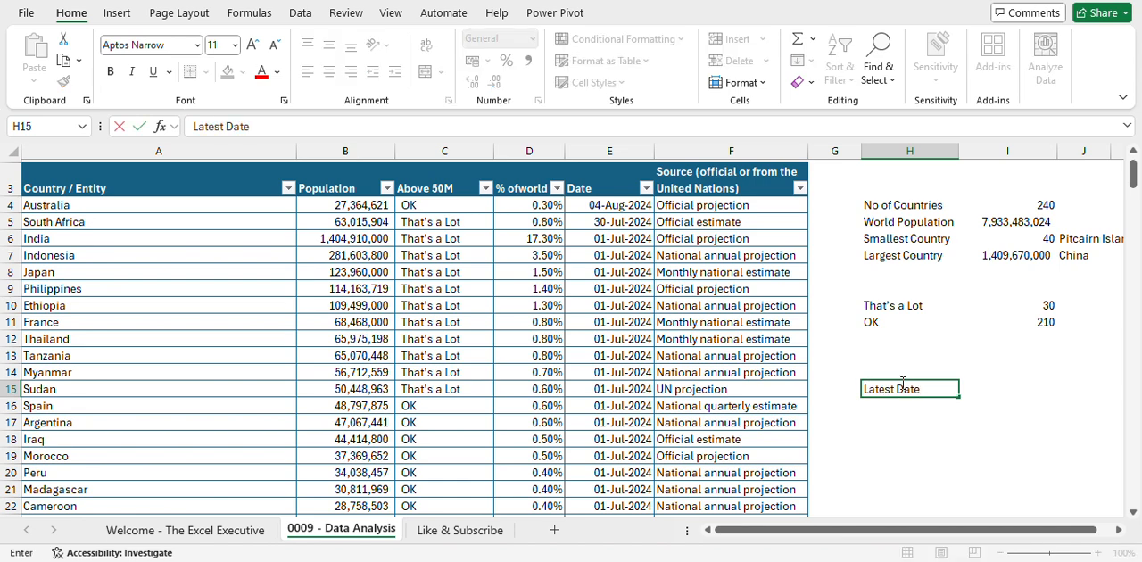
key(Tab)
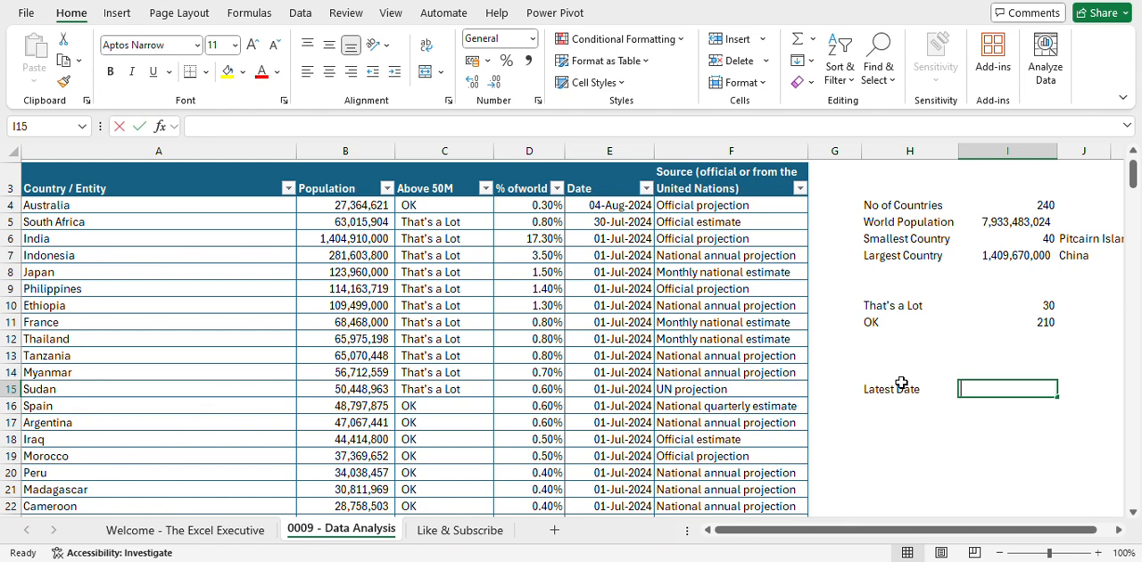
- Calculate the latest date in I15 with MAX over the World_Population table's Date column
text(=max)
key(Tab)
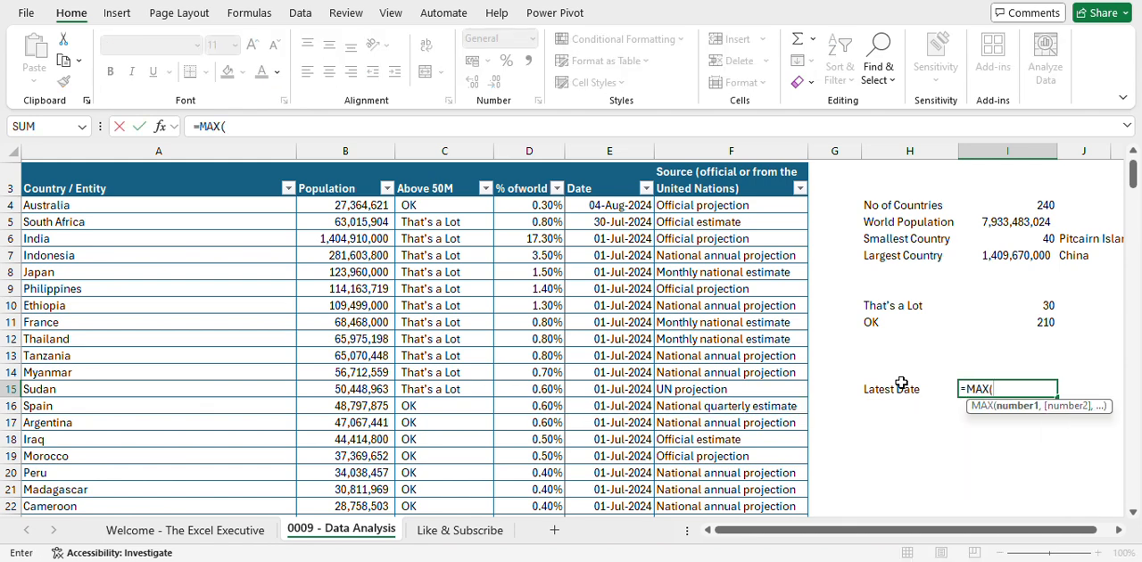
click(623, 170)
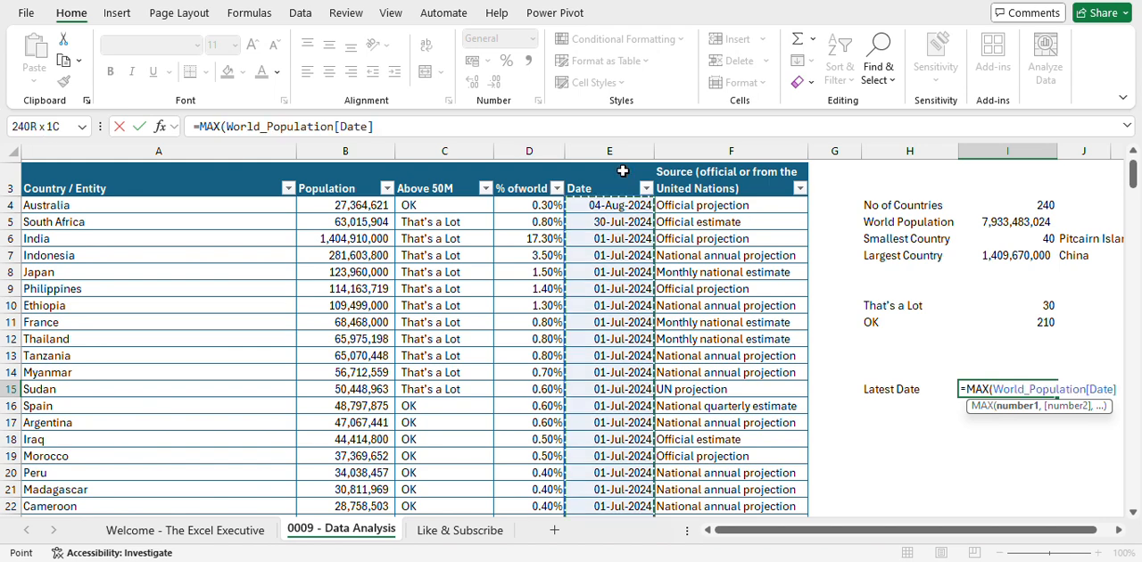
text())
key(Return)
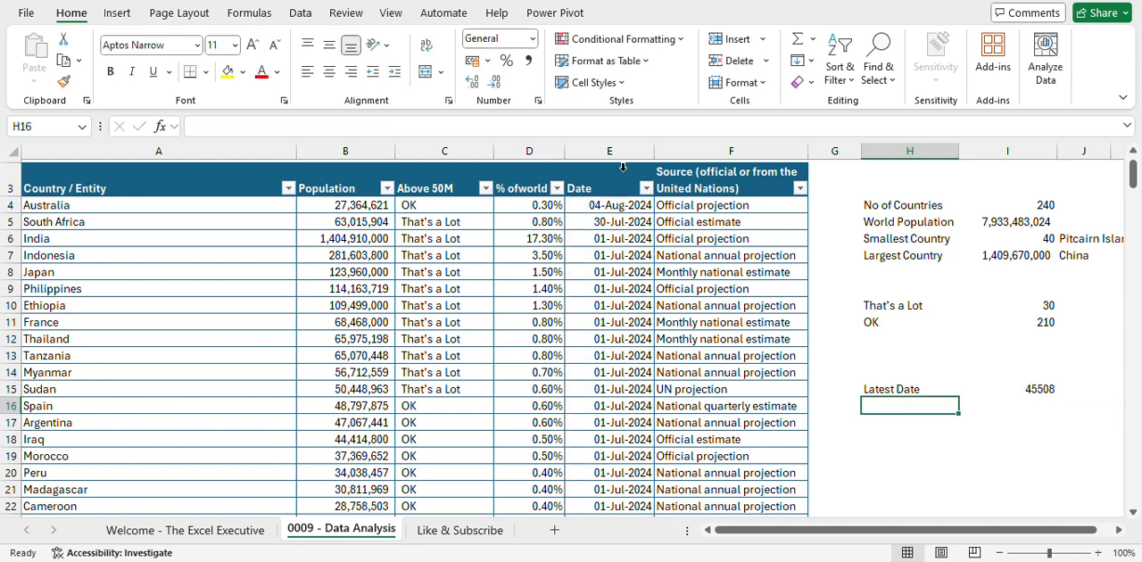
- Enter the label "Oldest Date" in H16, below the Latest Date label
key(Up)
key(Down)
text(Oldest Date)
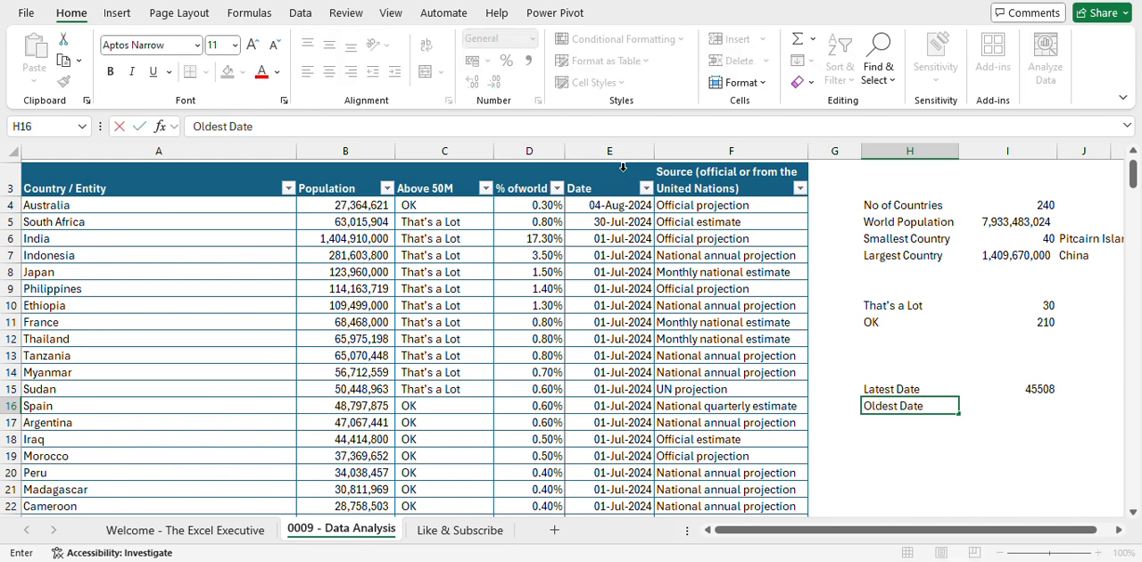
key(Return)
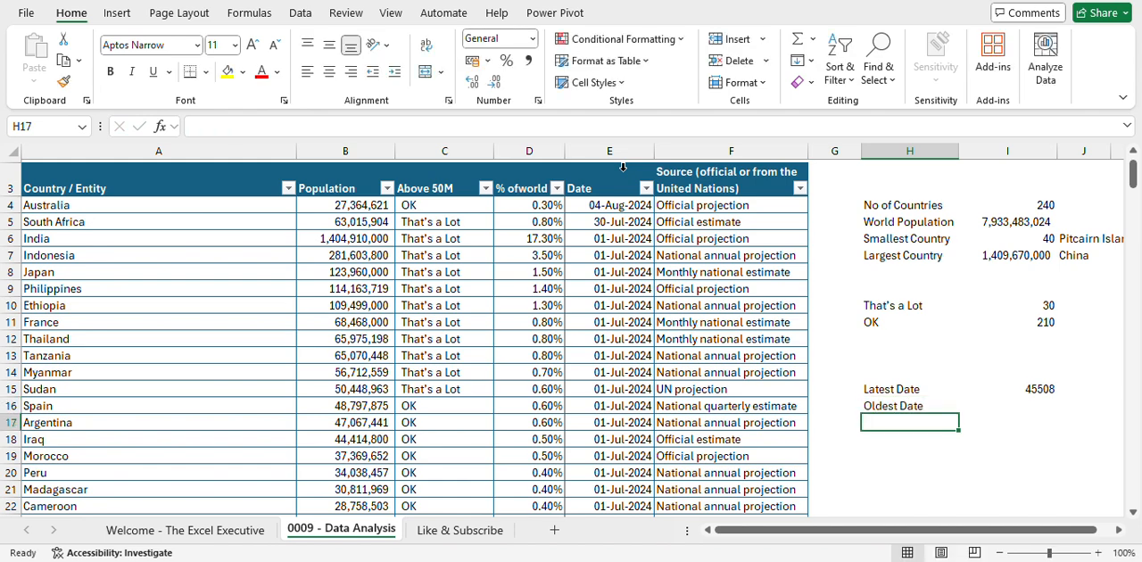
- Copy the MAX formula from I15 to I16 and change its function to MIN for the oldest date
key(Up)
key(Right)
key(Up)
key(ctrl+c)
key(Down)
key(ctrl+v)
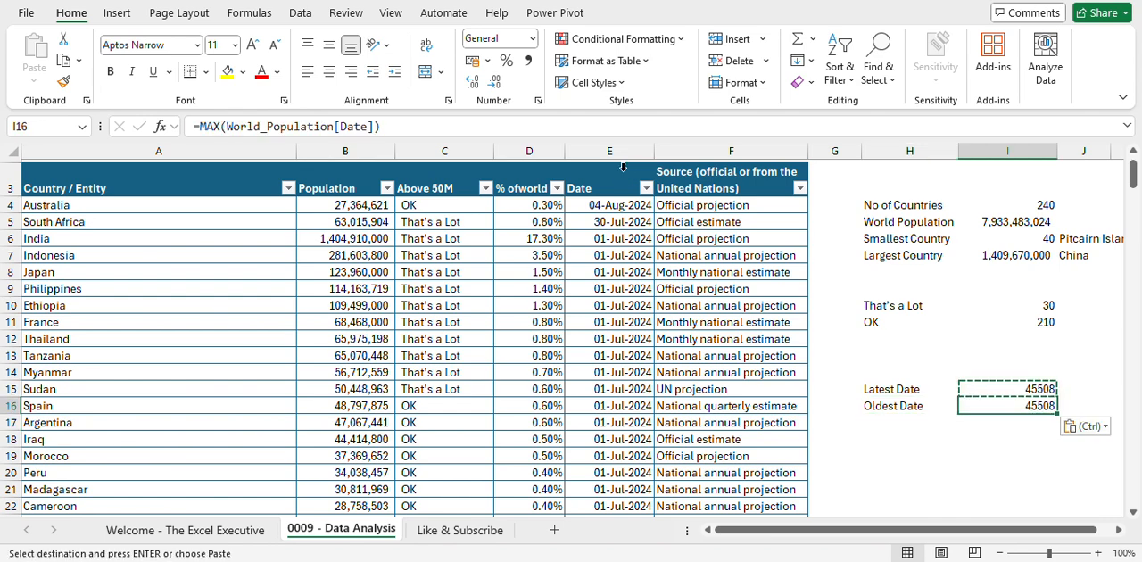
double_click(970, 406)
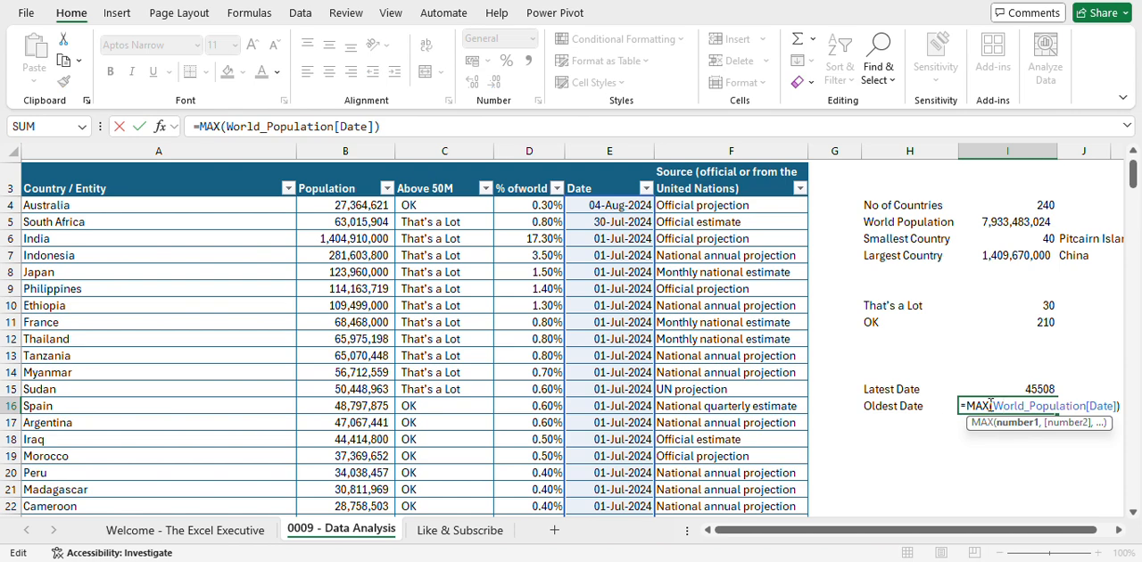
key(BackSpace)
key(BackSpace)
text(IN)
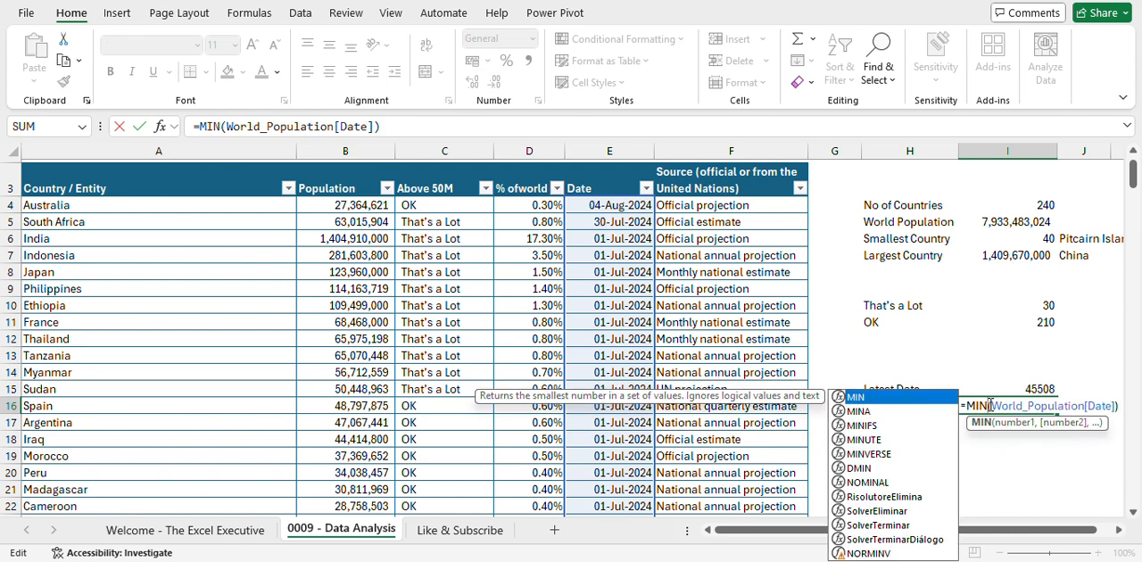
key(Return)
- Apply the custom number format dd-mmm-yyyy to the latest and oldest date results in I15:I16
drag(988, 405, 989, 393)
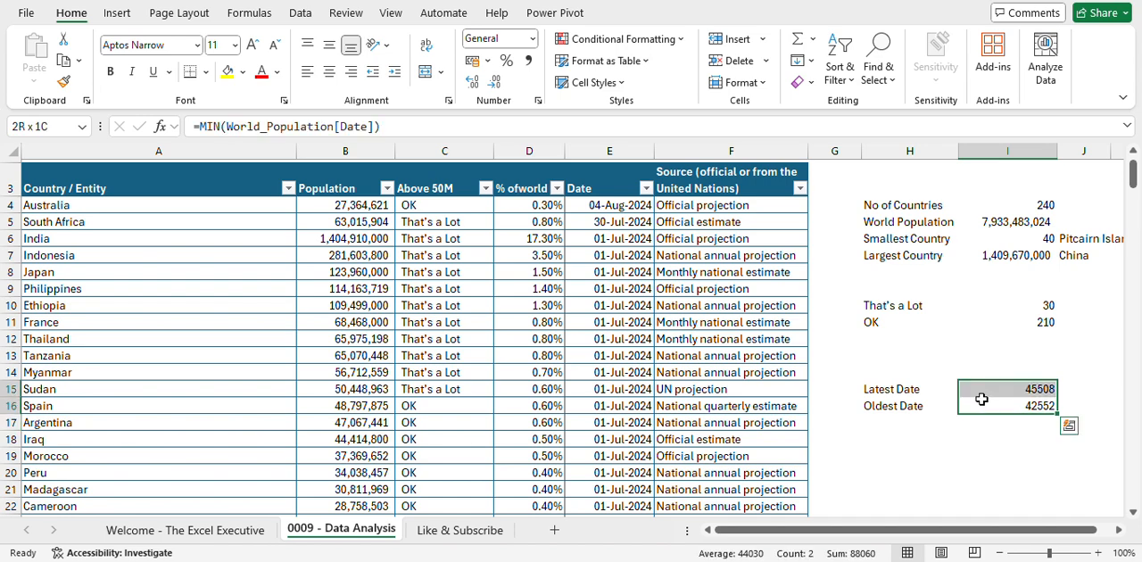
click(539, 101)
click(171, 271)
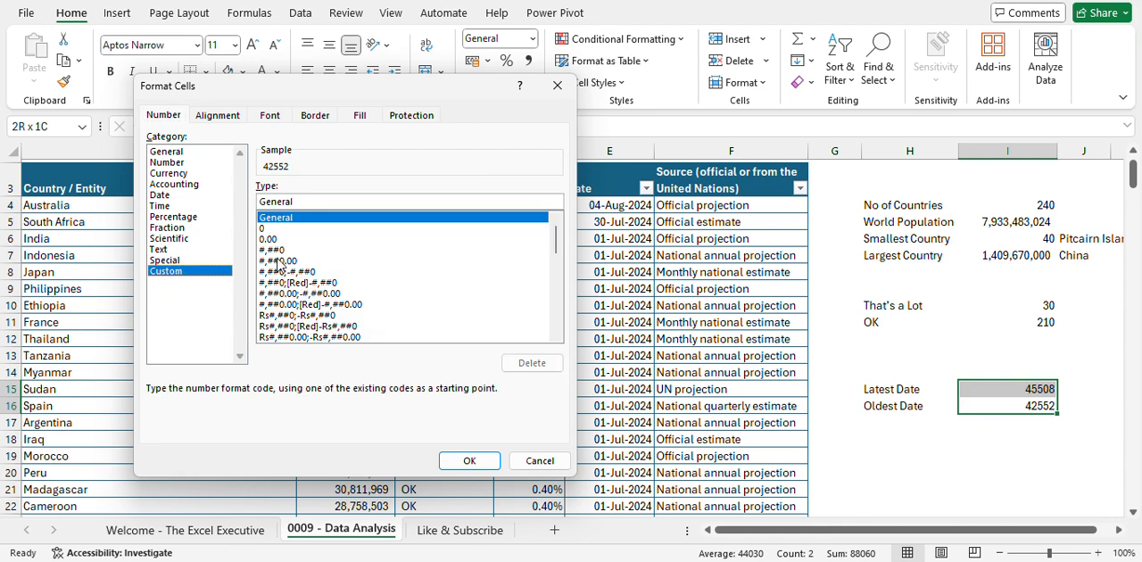
click(301, 202)
key(BackSpace)
key(BackSpace)
key(BackSpace)
key(BackSpace)
key(BackSpace)
key(BackSpace)
text(d)
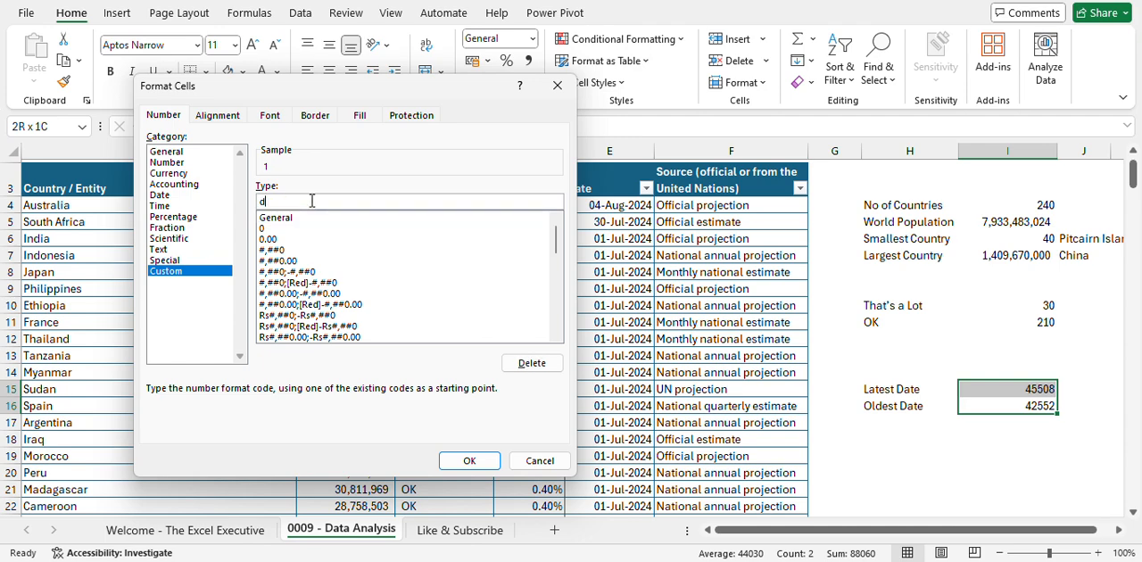
text(d-mmm-yy)
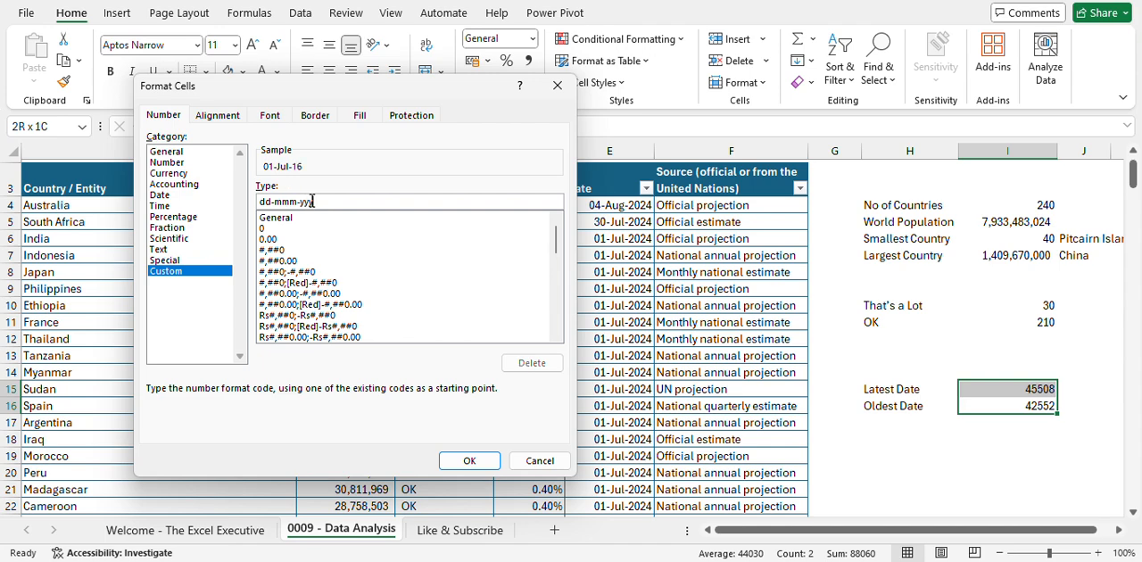
text(yy)
key(Return)
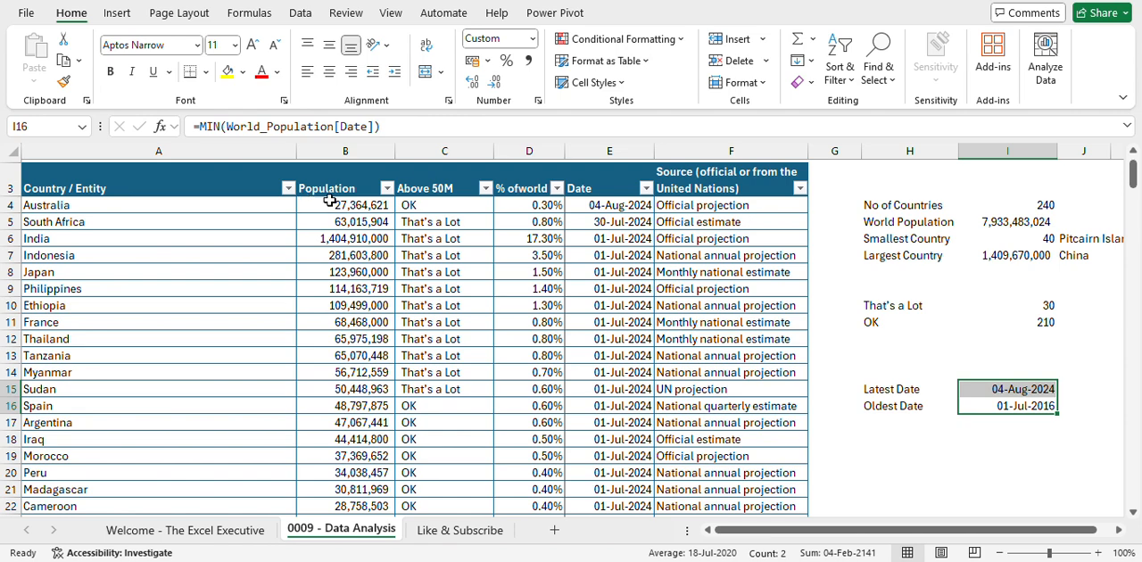
- Review the MAX and MIN formulas behind the latest and oldest dates in I15 and I16
click(894, 437)
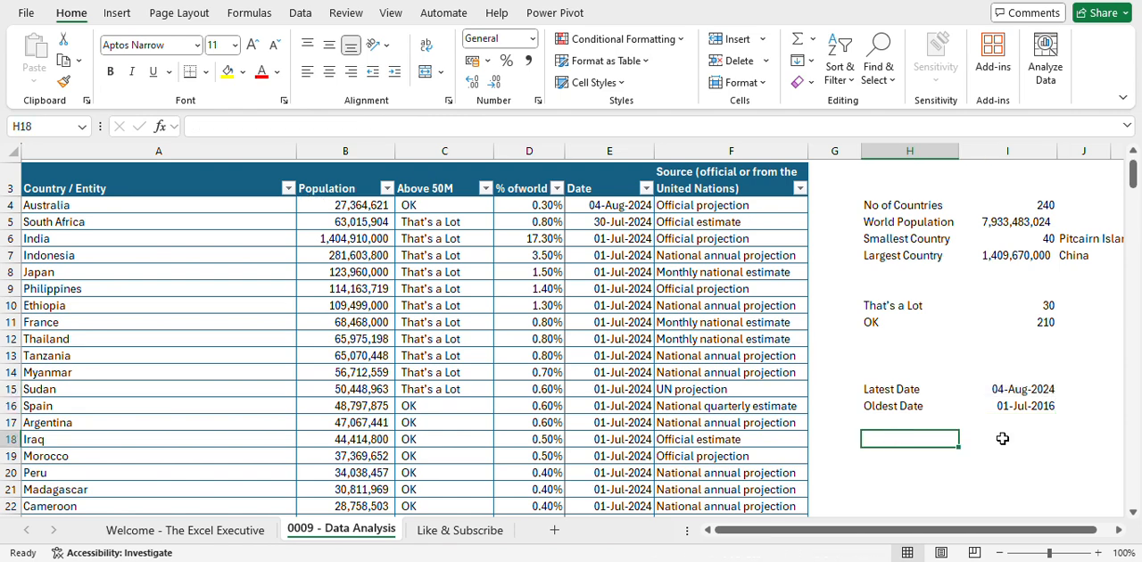
key(Up)
key(Up)
key(Right)
key(Up)
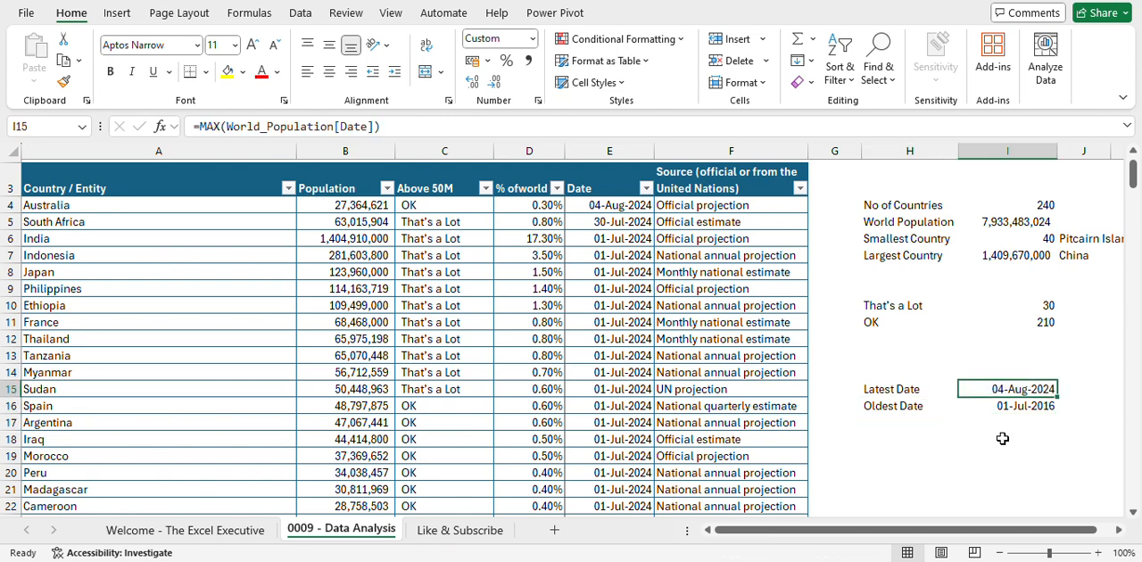
key(Down)
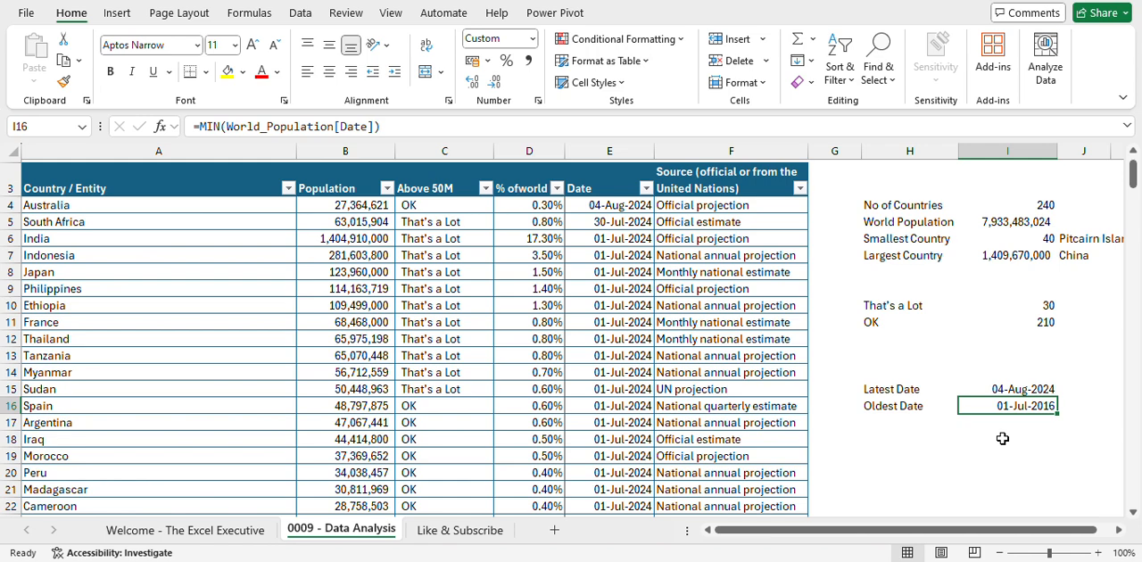
key(Down)
key(Down)
key(Down)
key(Left)
key(Left)
key(Right)
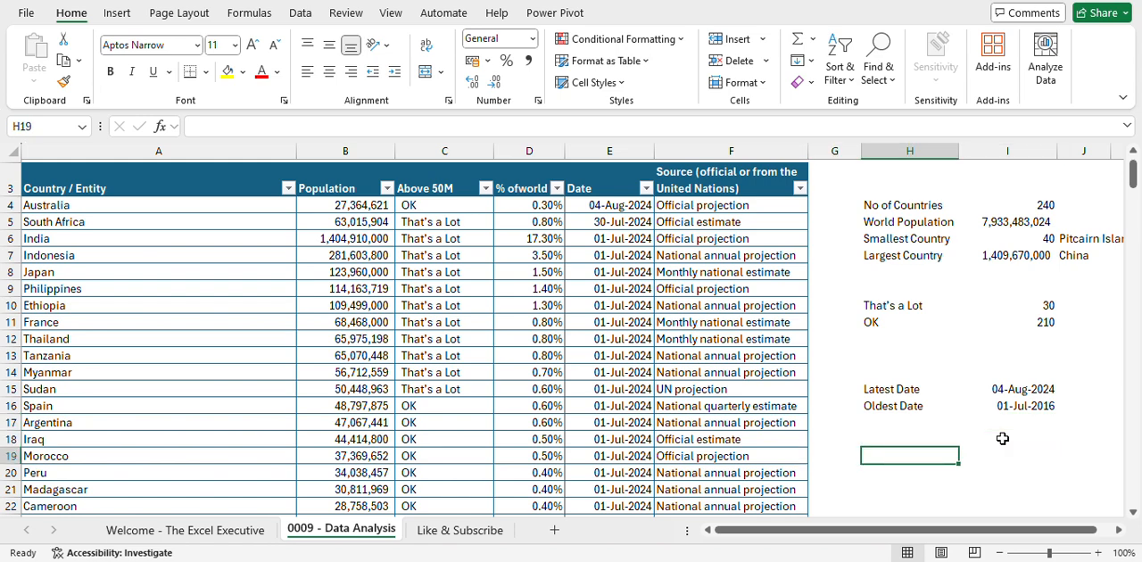
- Examine the percentages in the % of world column, including India's, and the source reference in A1
click(538, 207)
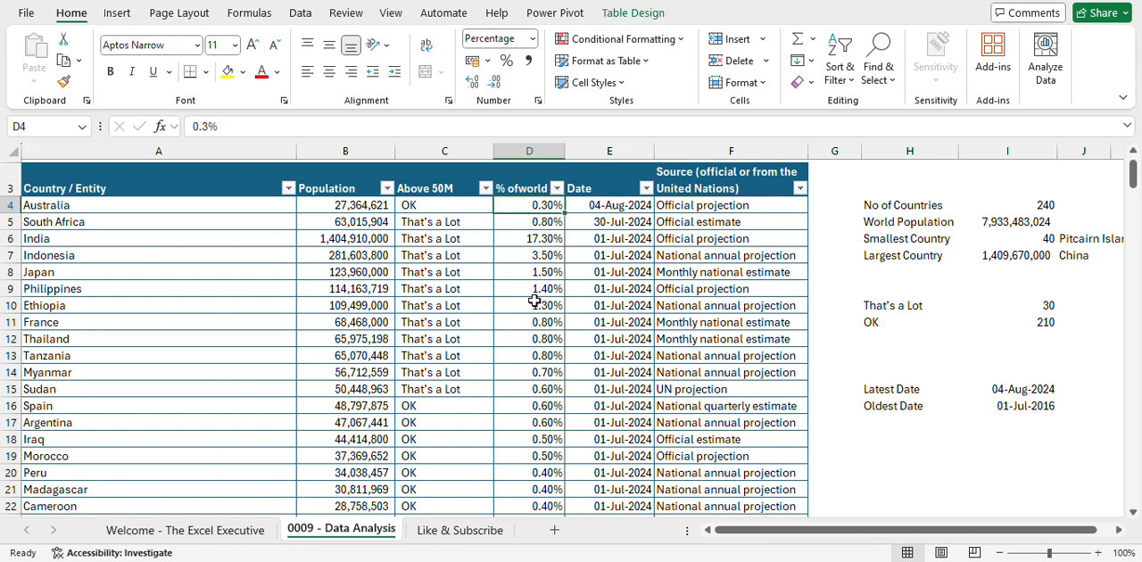
click(532, 390)
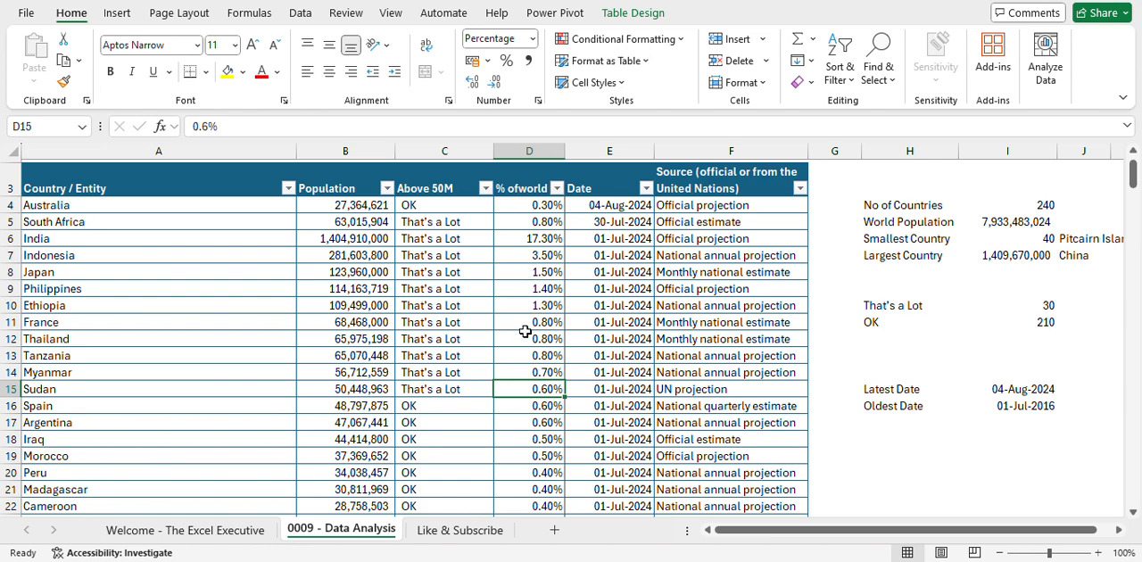
click(530, 257)
scroll(534, 265, up, 1)
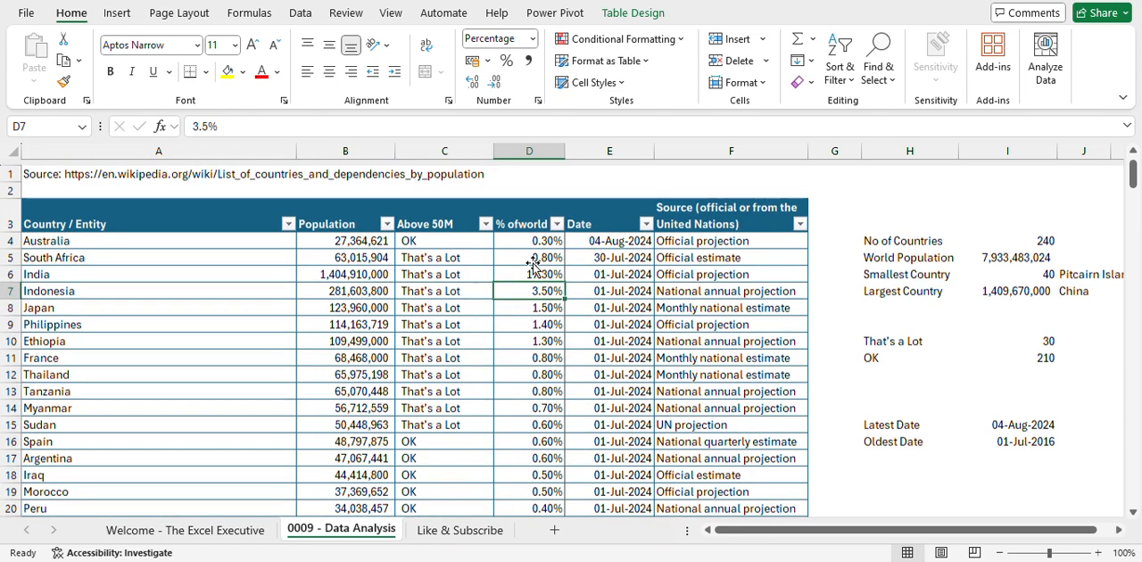
click(202, 169)
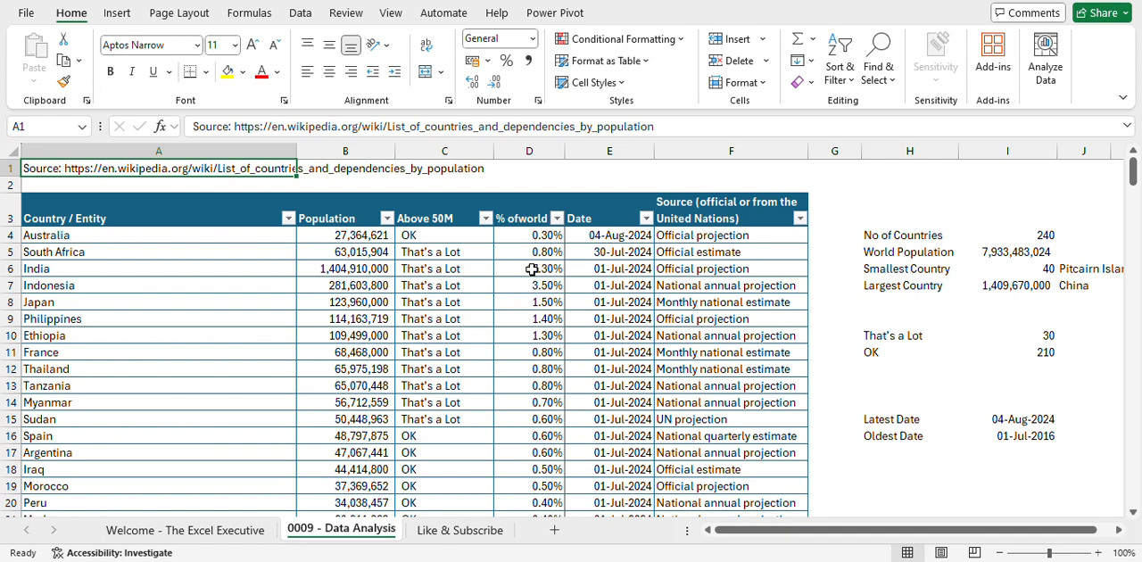
click(532, 269)
click(103, 266)
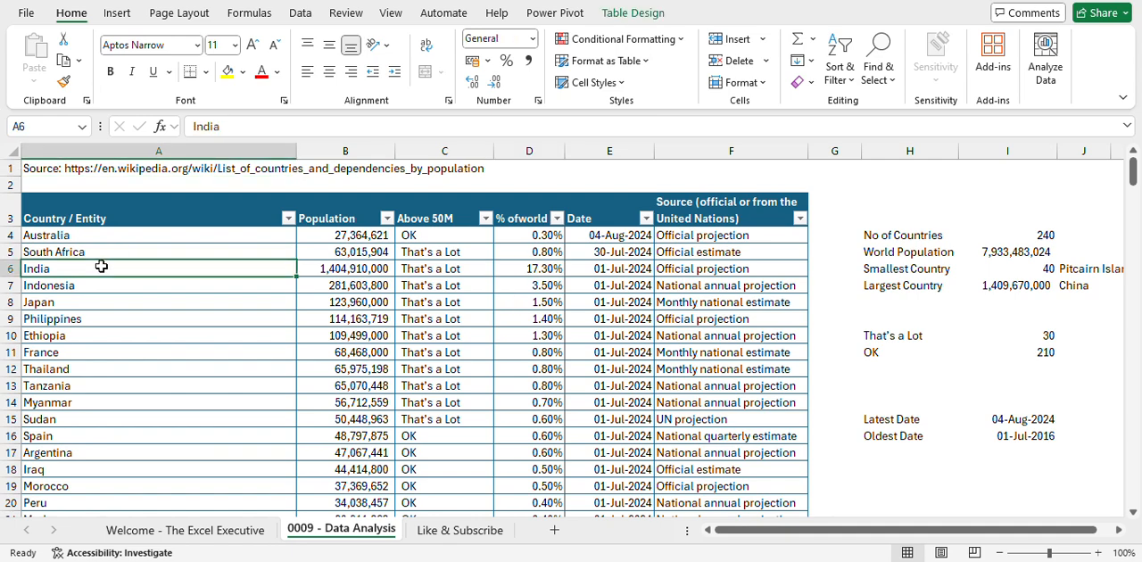
click(546, 269)
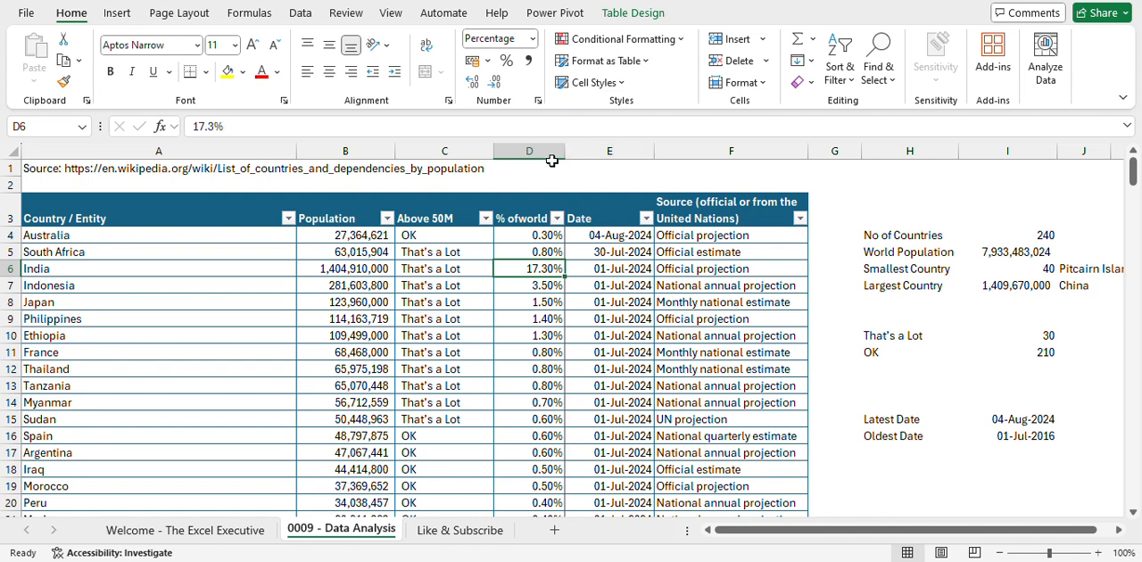
- Insert a new table column before the Date column and title it "% of Population" in E3
click(586, 150)
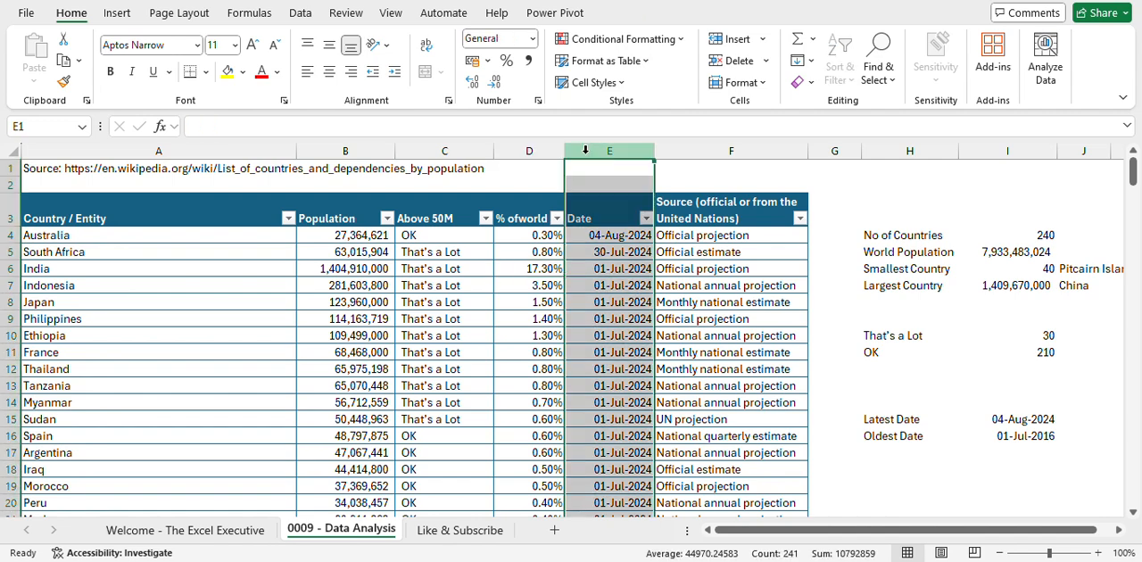
key(ctrl+shift+plus)
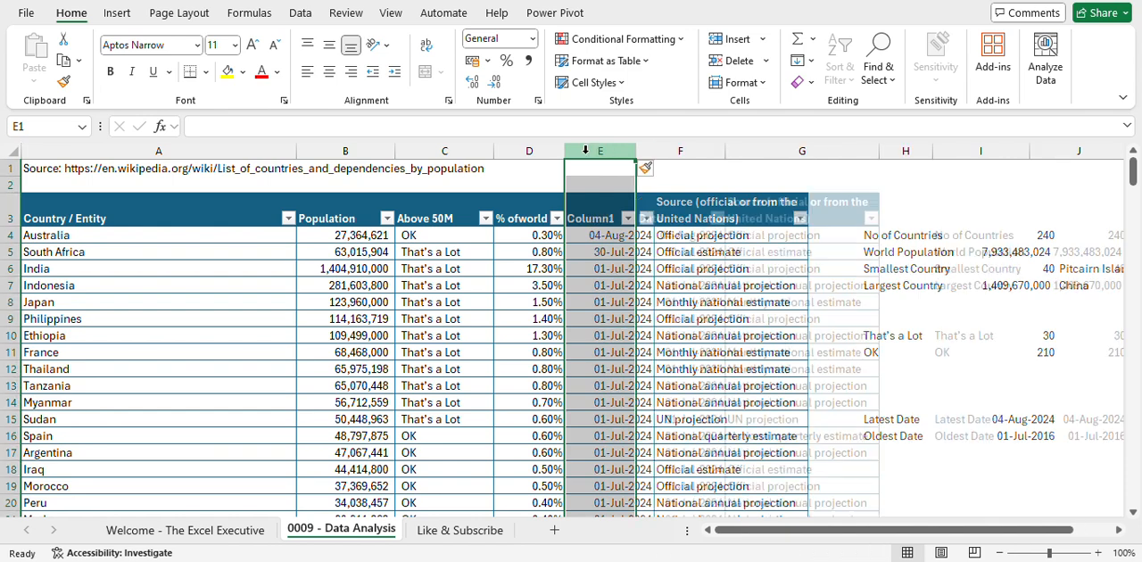
key(Down)
key(Down)
key(Down)
key(Up)
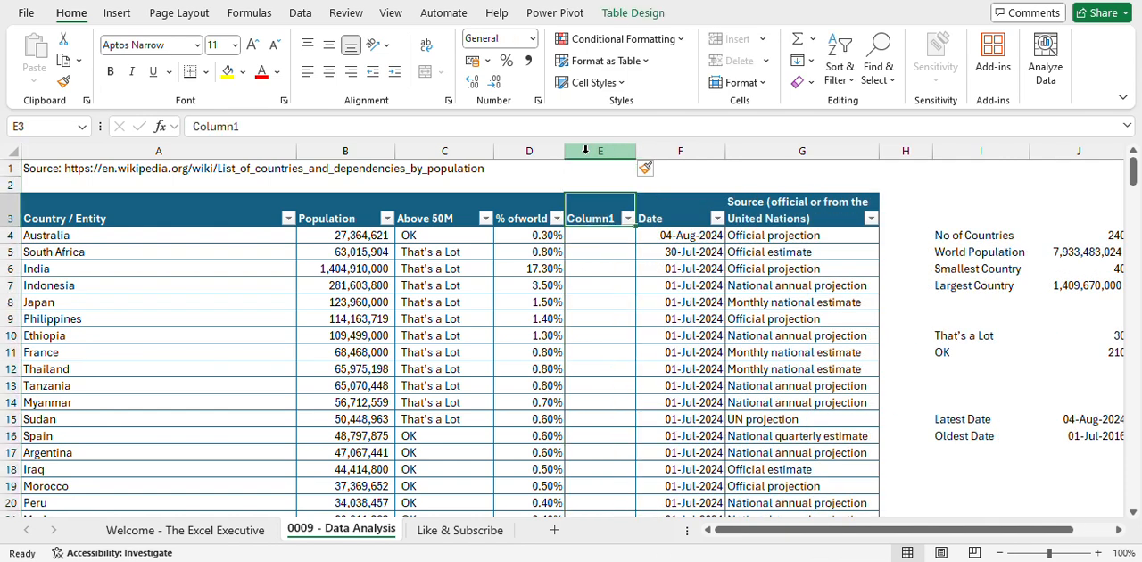
text(%)
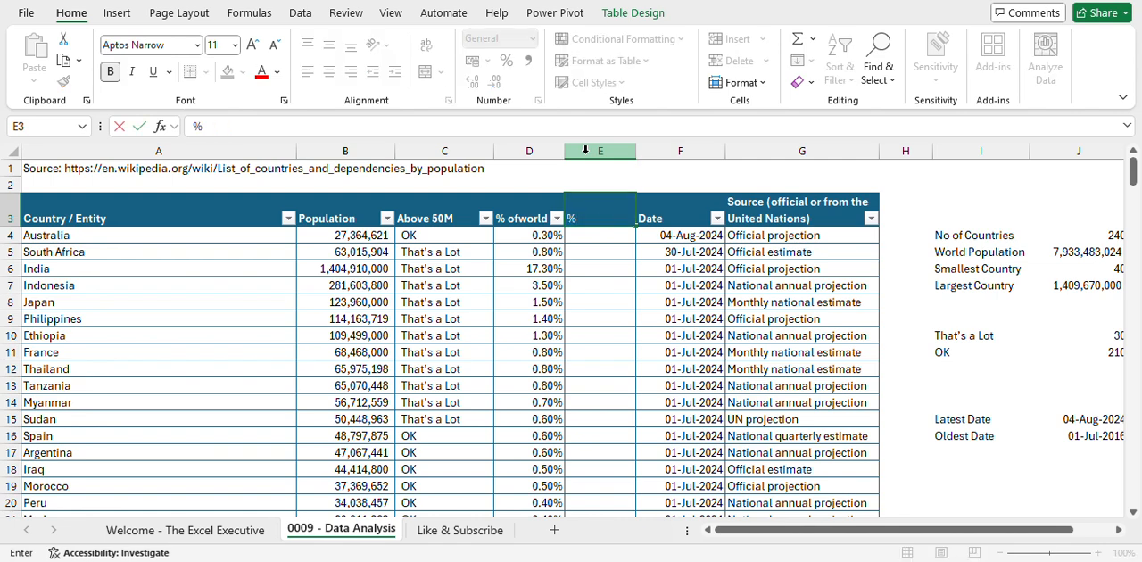
text( of Population)
key(Return)
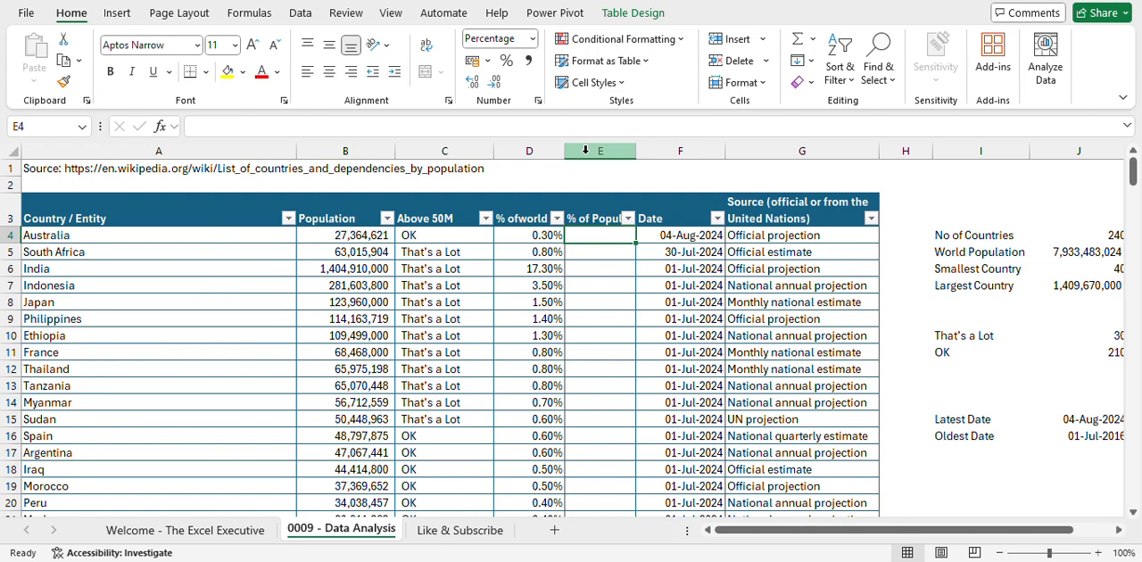
text(=)
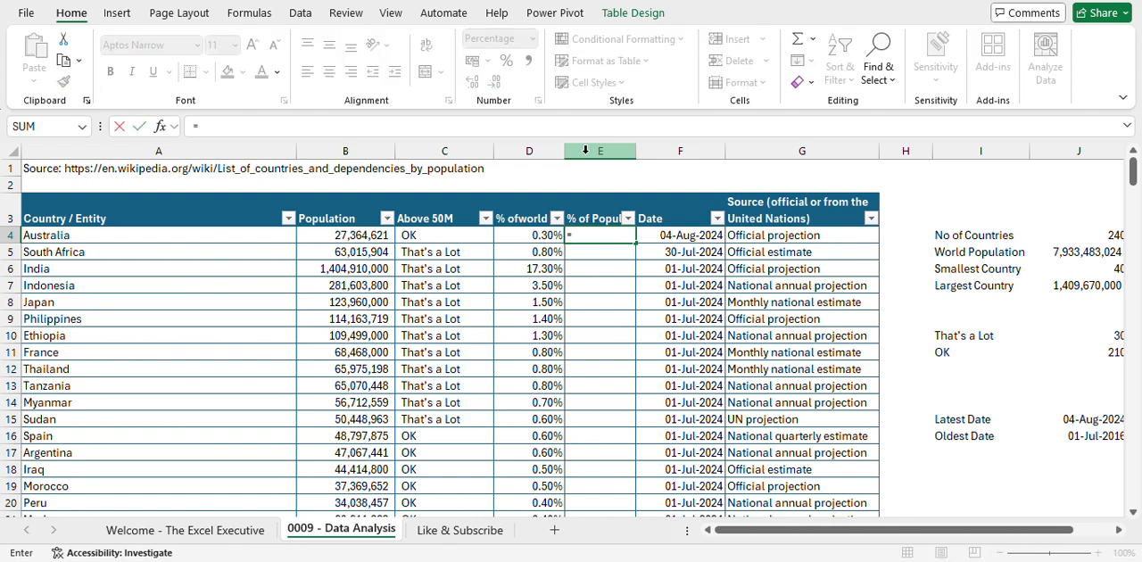
key(Left)
key(Left)
key(Left)
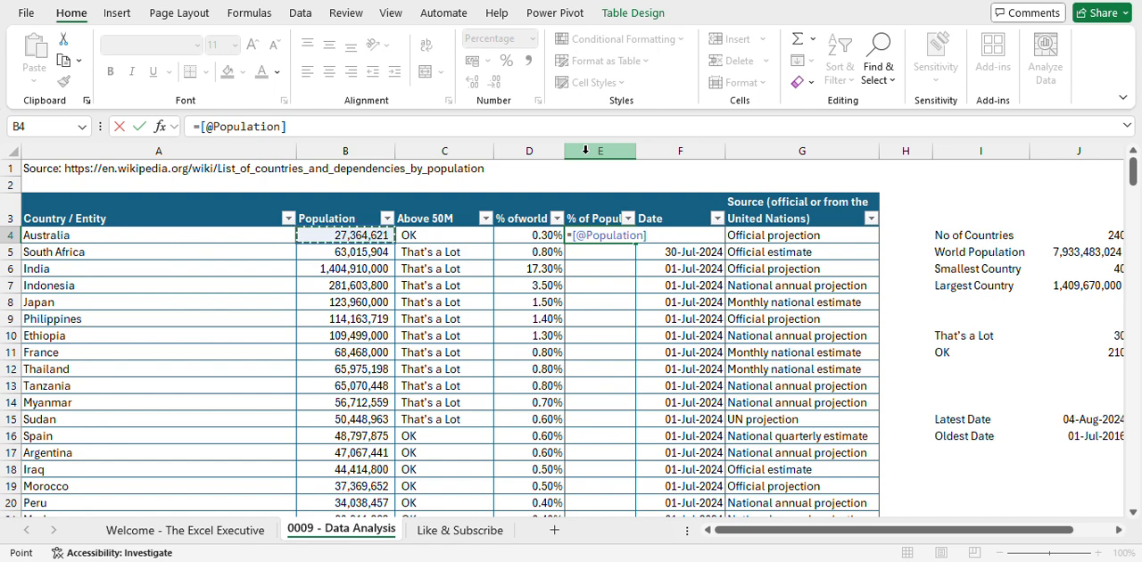
text(/sum)
key(Tab)
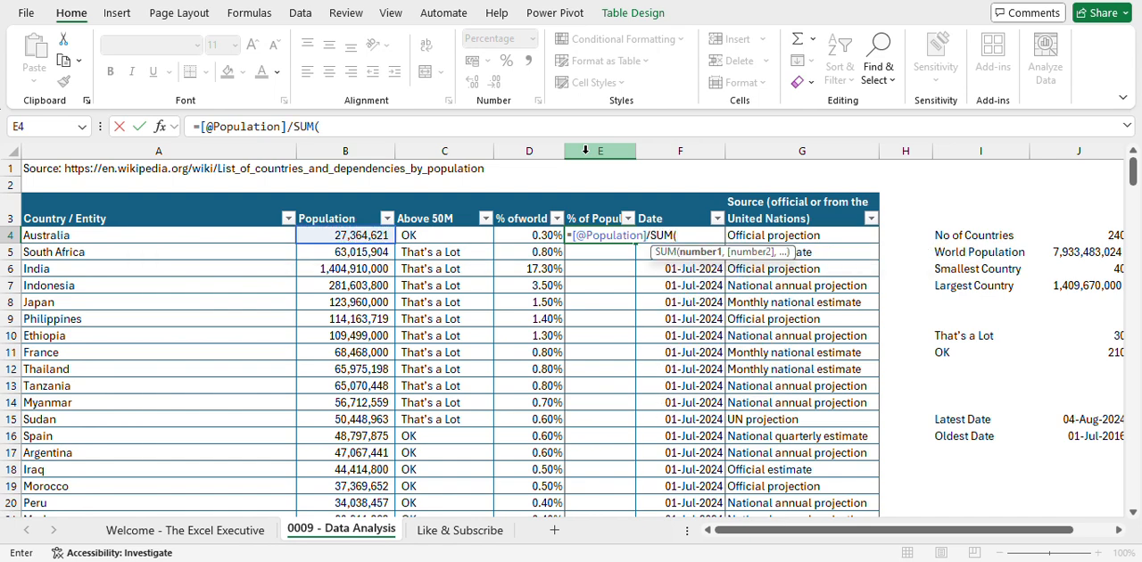
click(364, 198)
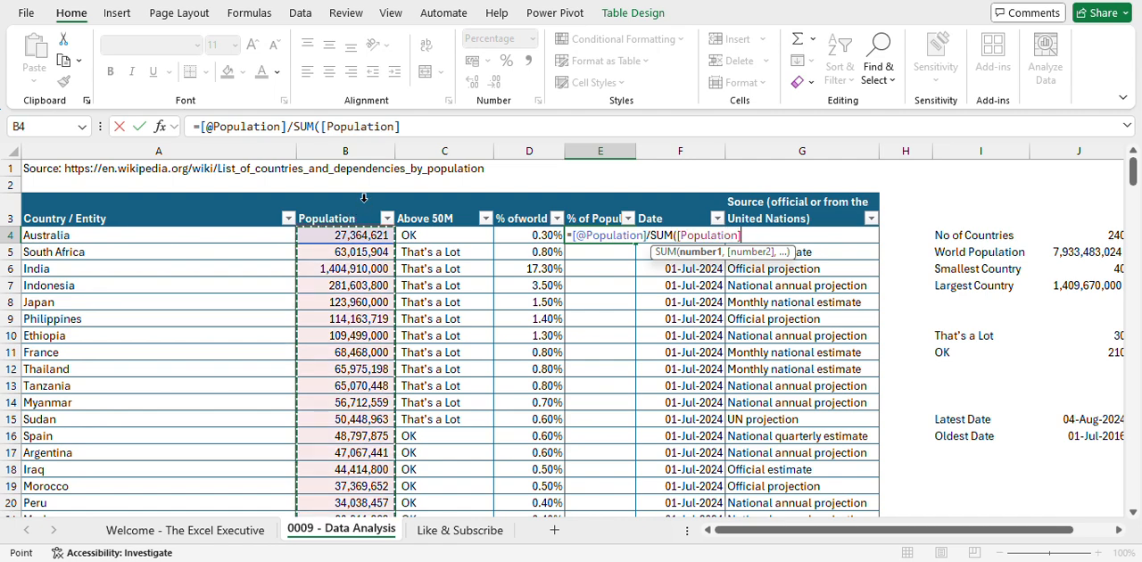
key(Return)
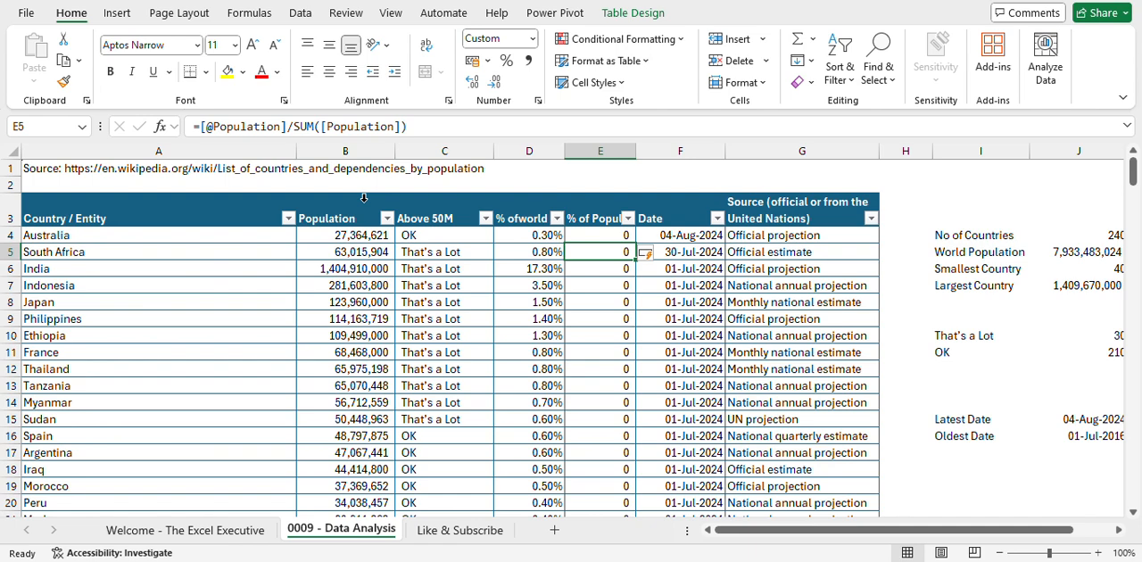
key(Up)
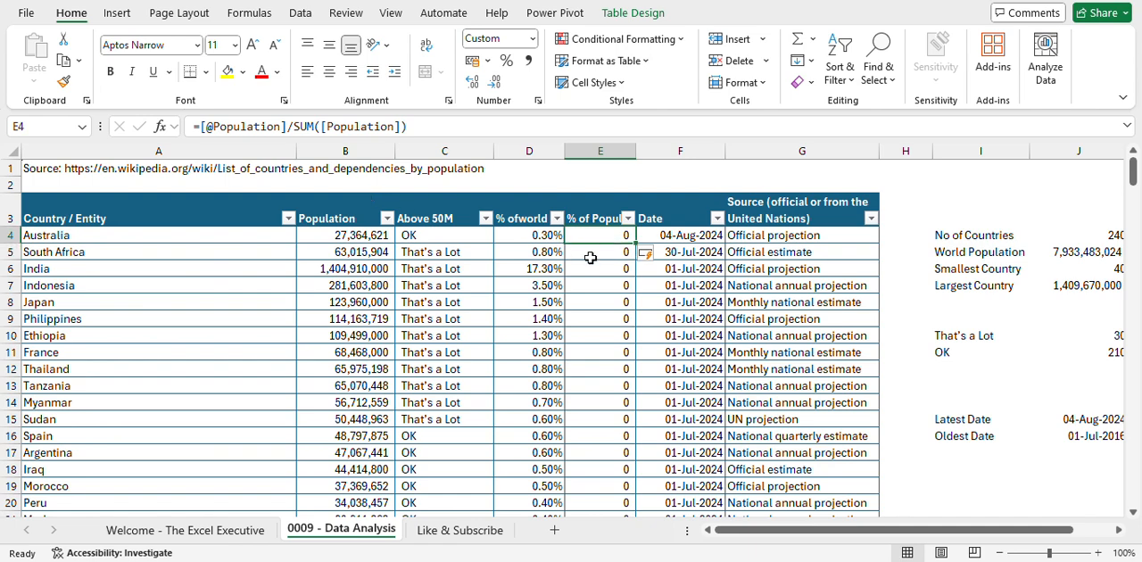
scroll(774, 300, right, 1)
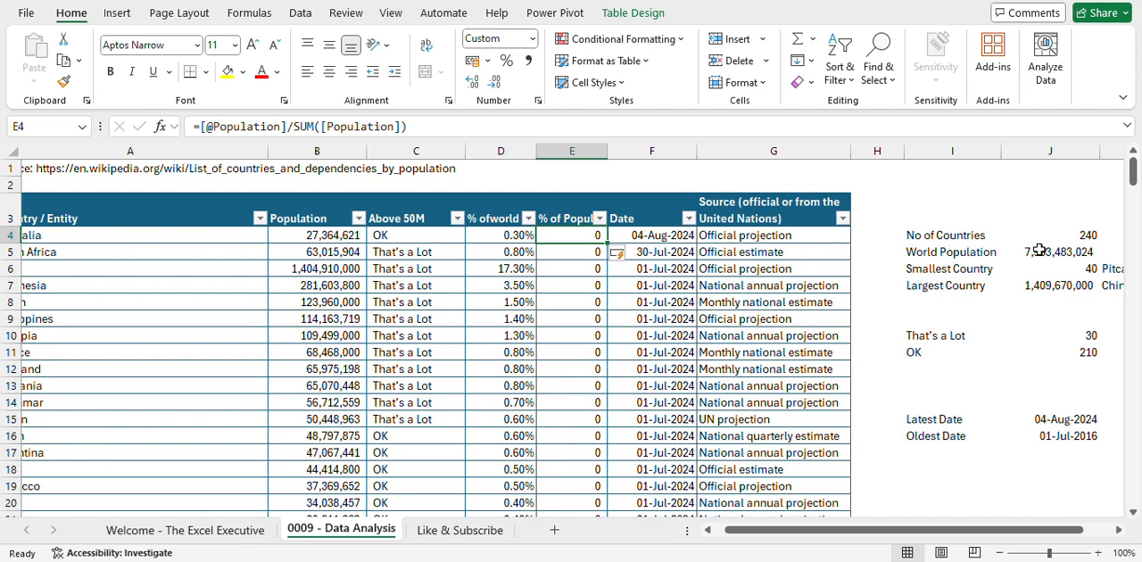
- Check the World Population total's formula and format the % of Population column as percentages with two decimal places
click(1040, 251)
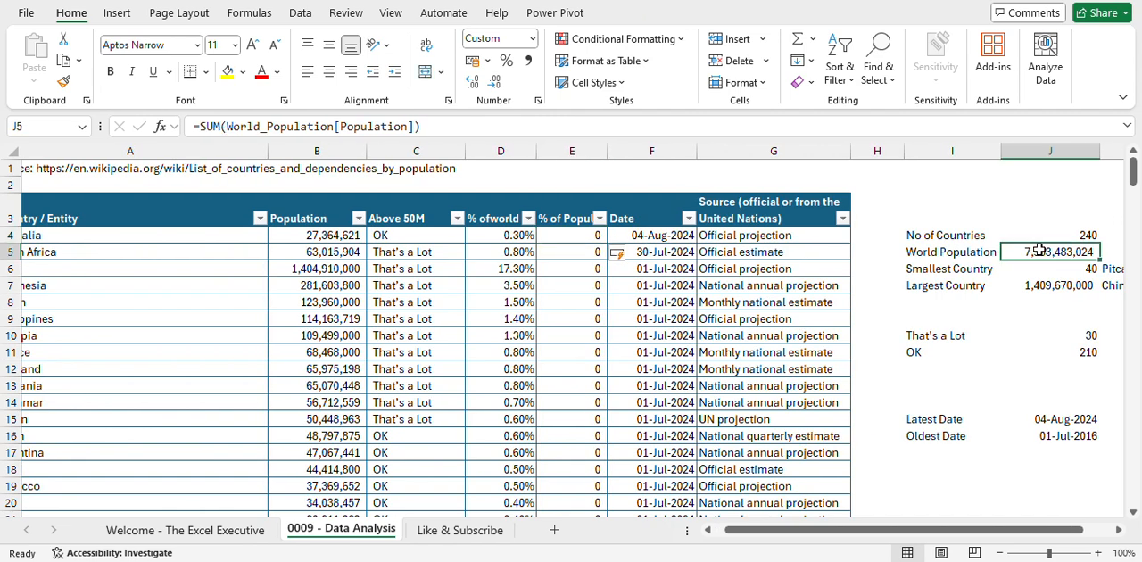
click(578, 232)
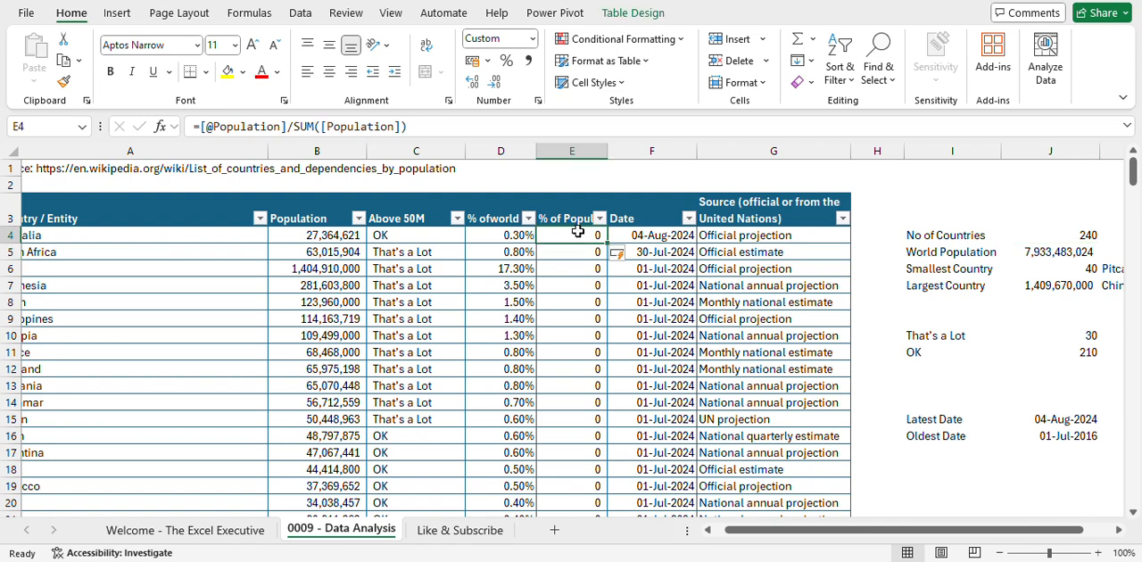
click(579, 194)
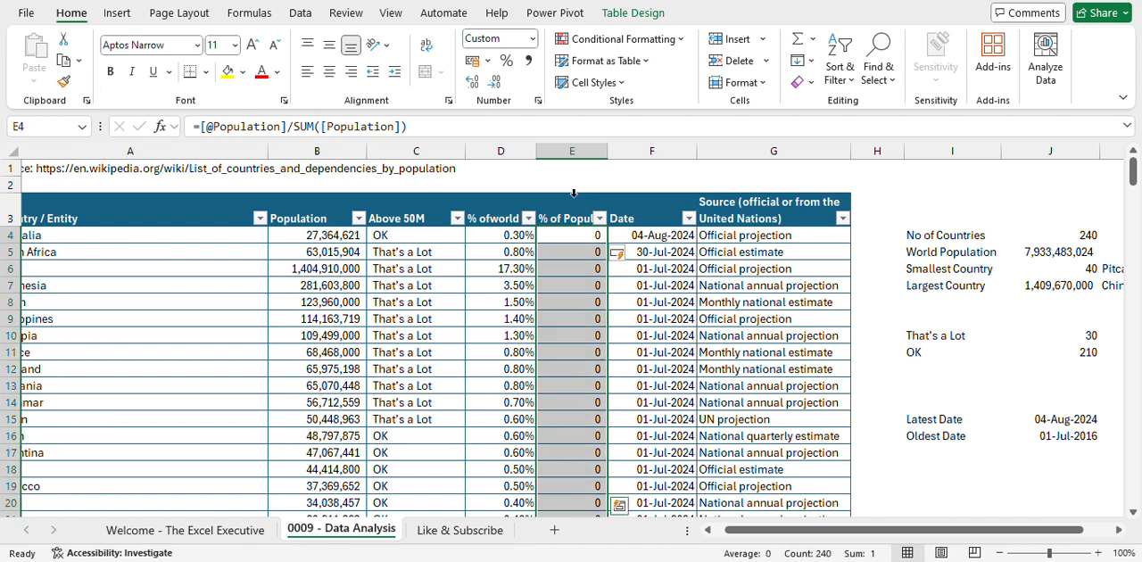
click(505, 63)
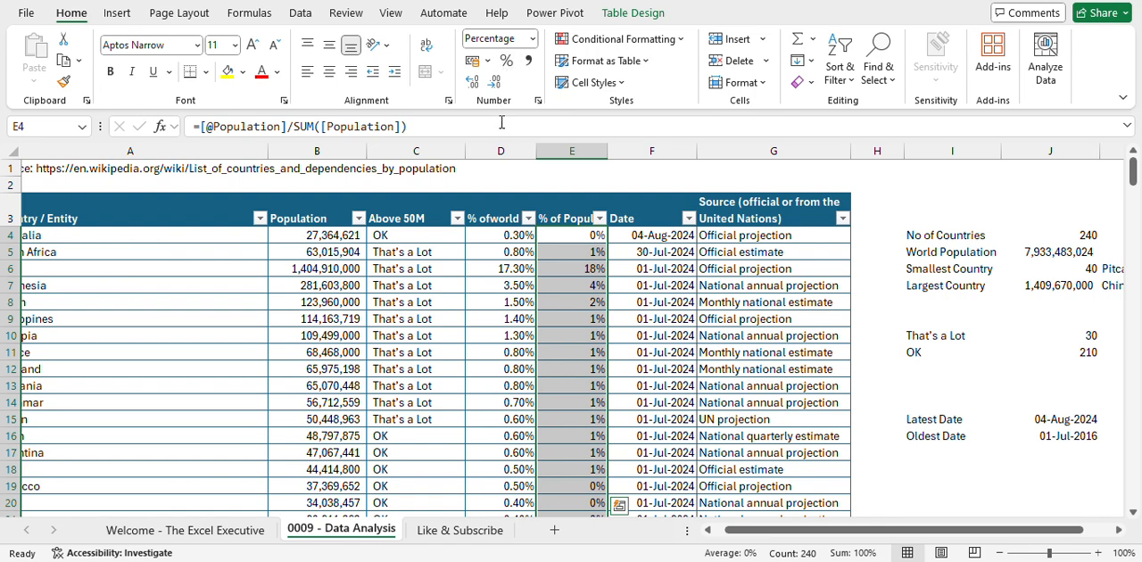
click(474, 83)
click(476, 84)
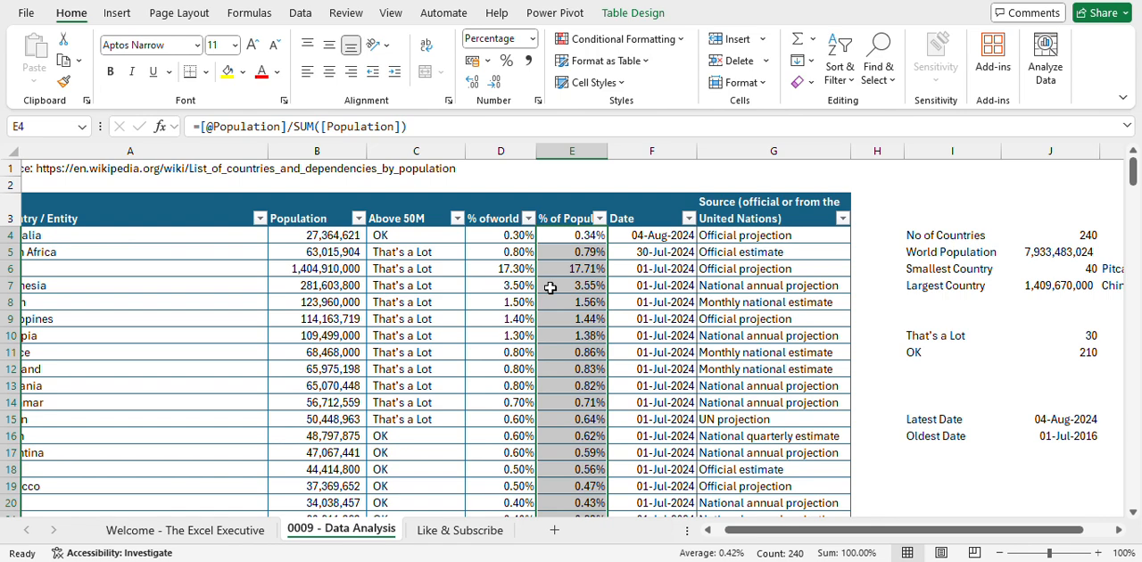
key(Delete)
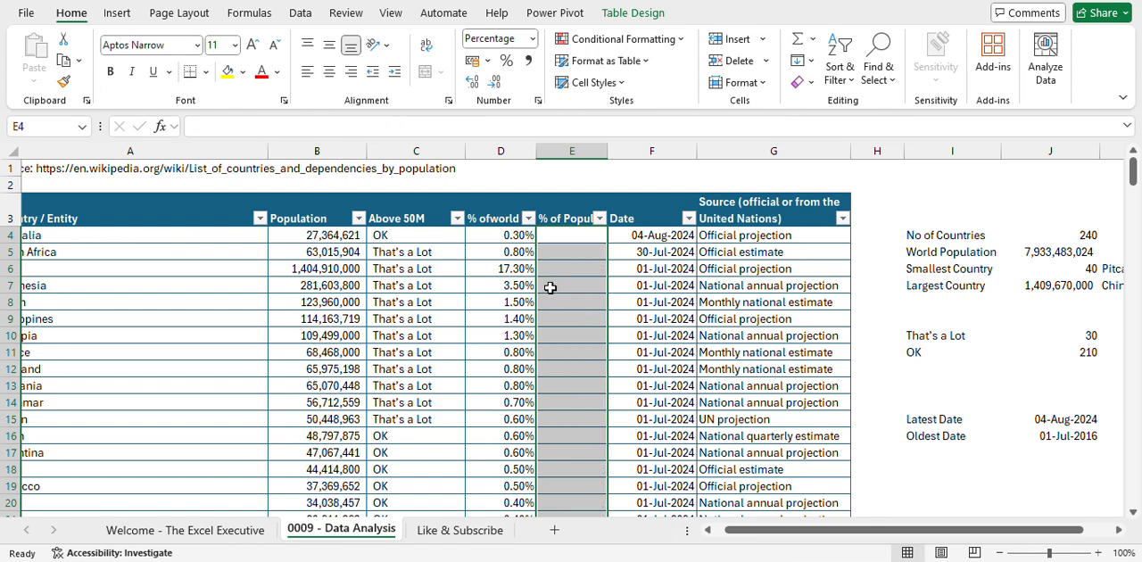
key(Up)
key(Down)
text(=)
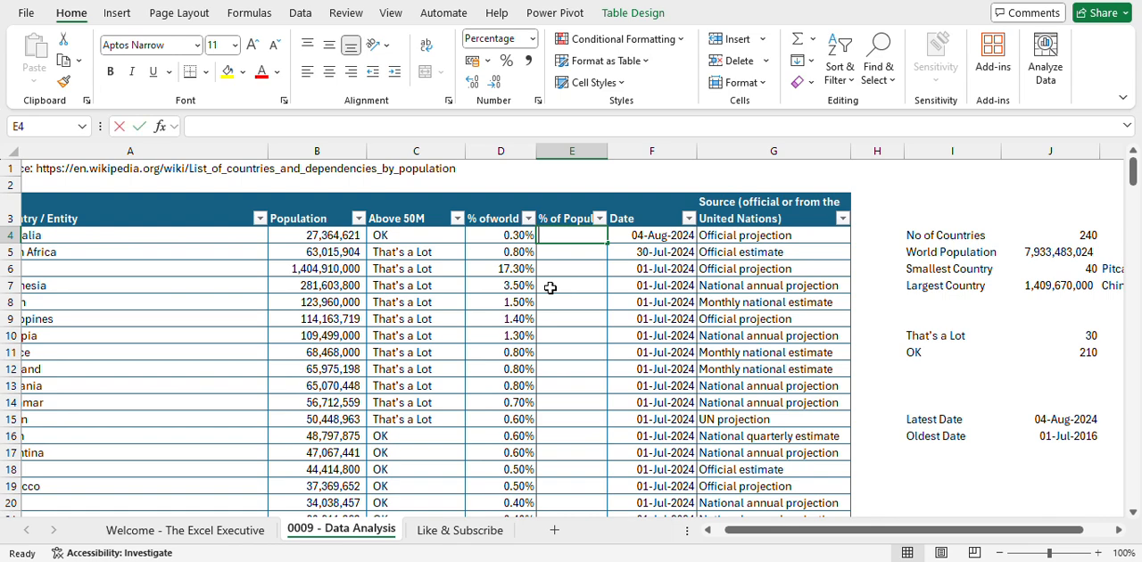
key(Left)
key(Left)
key(Left)
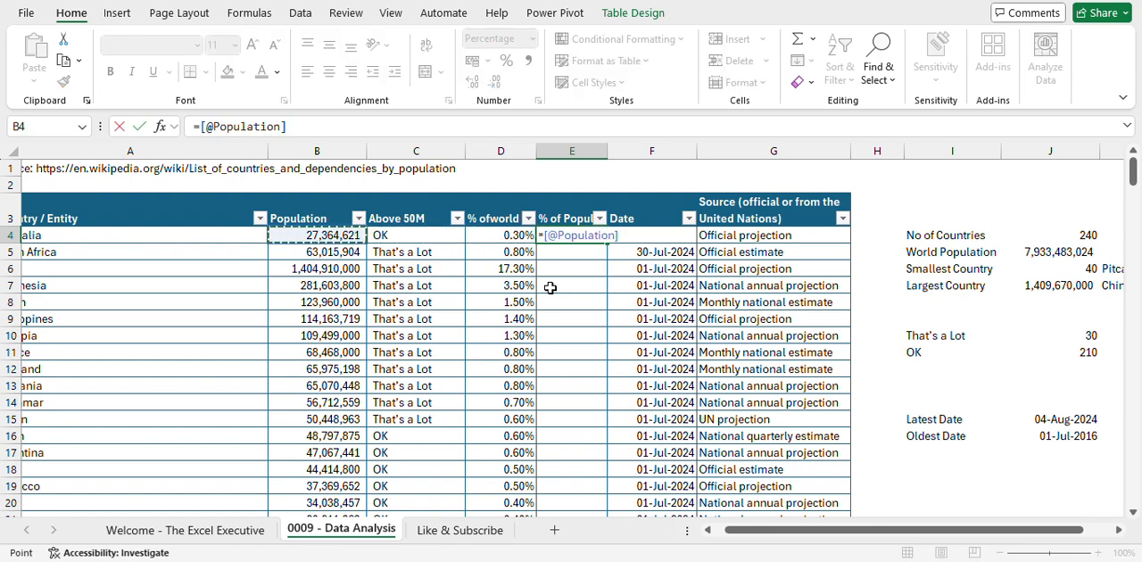
text(/)
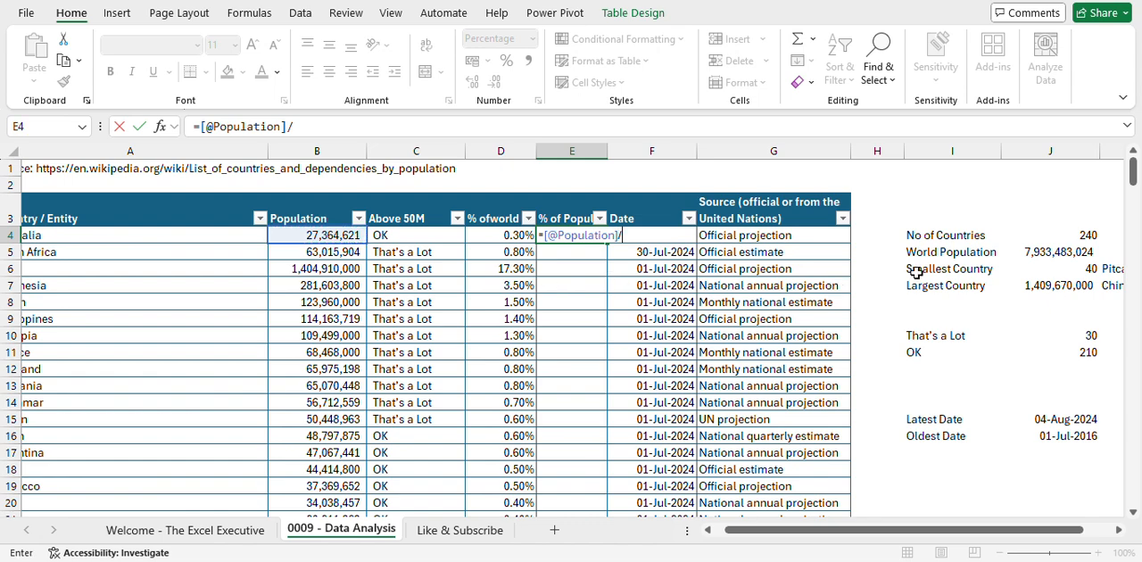
click(1055, 253)
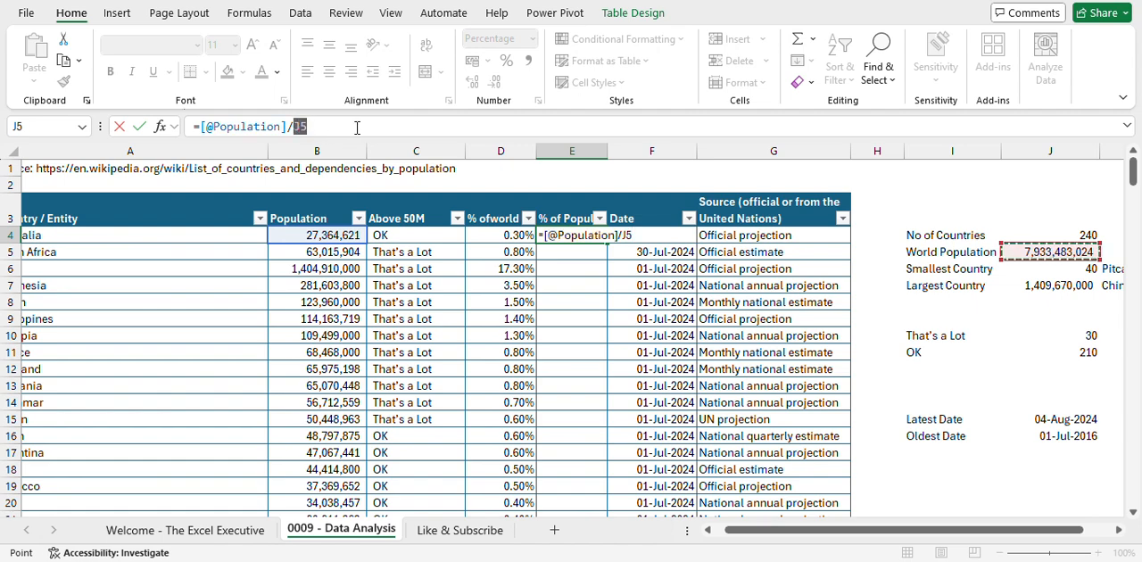
drag(296, 126, 357, 128)
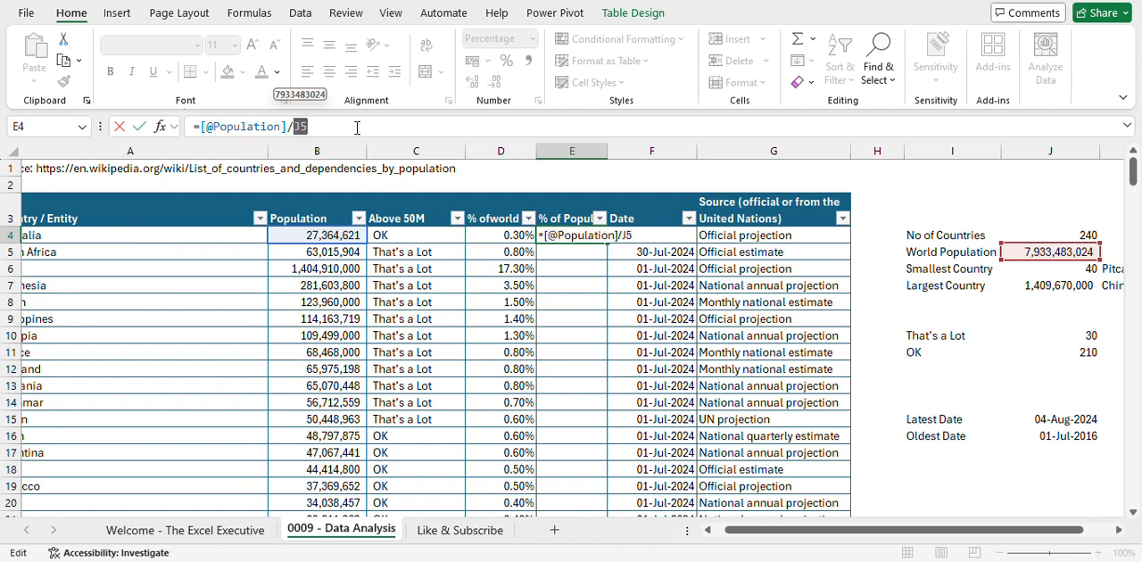
key(F4)
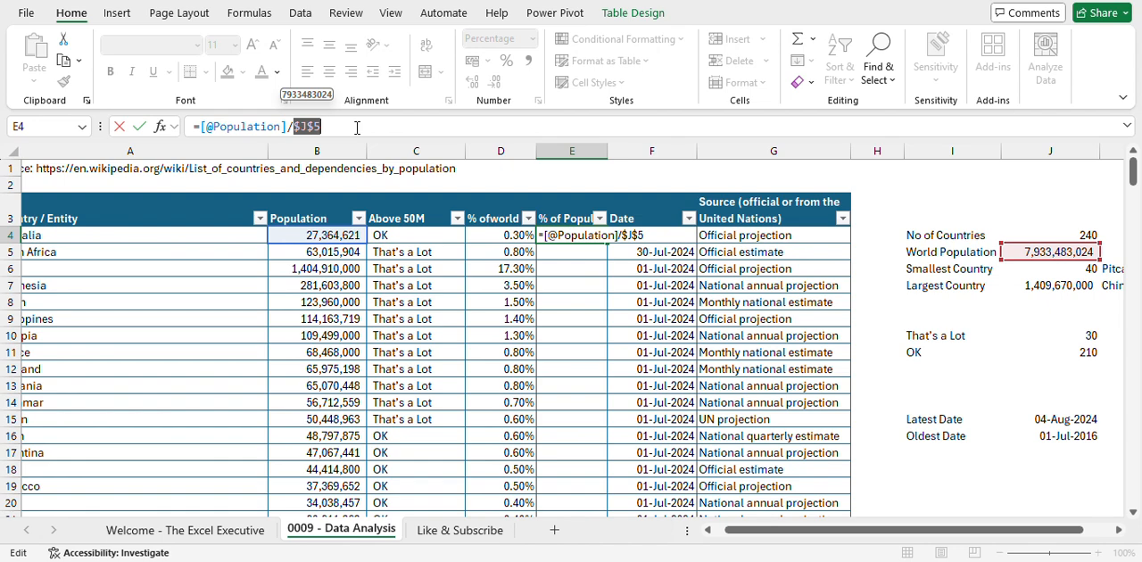
key(ctrl+Return)
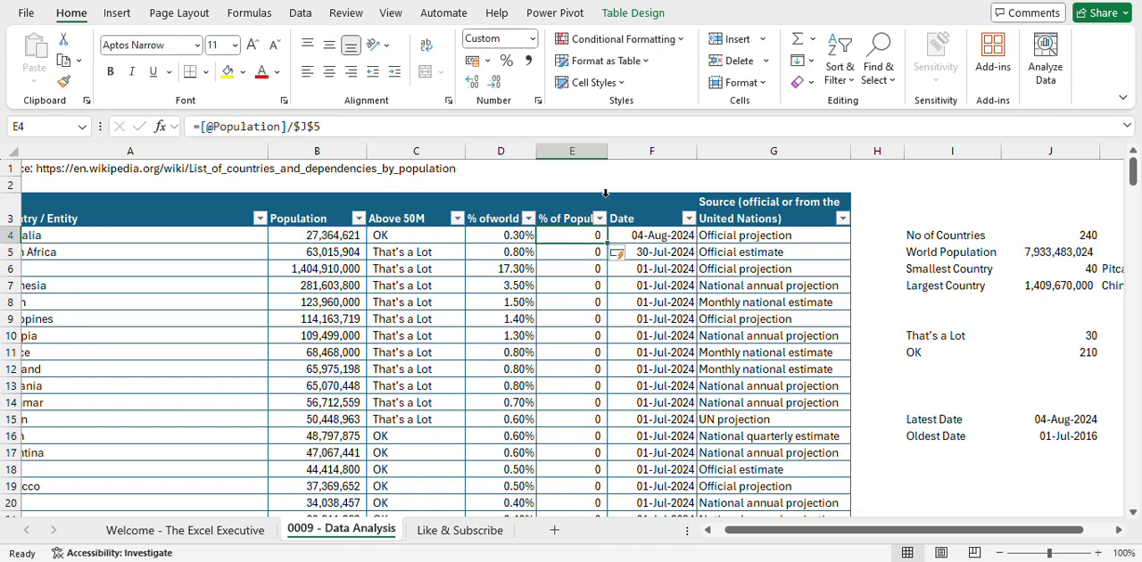
- Format the shares calculated with $J$5 in the % of Population column as percentages with two decimal places
click(582, 197)
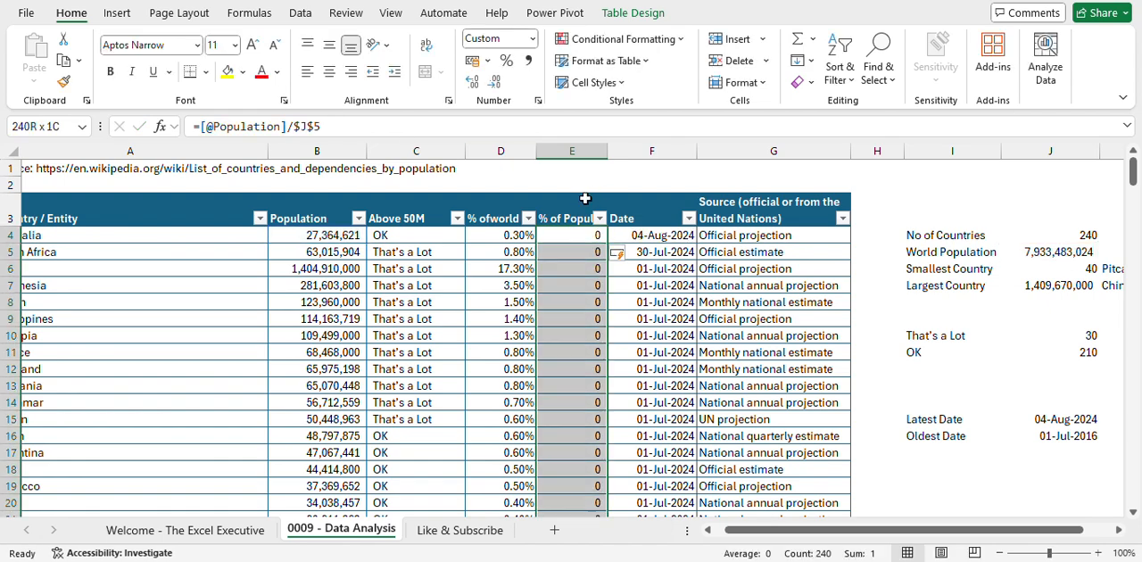
click(508, 63)
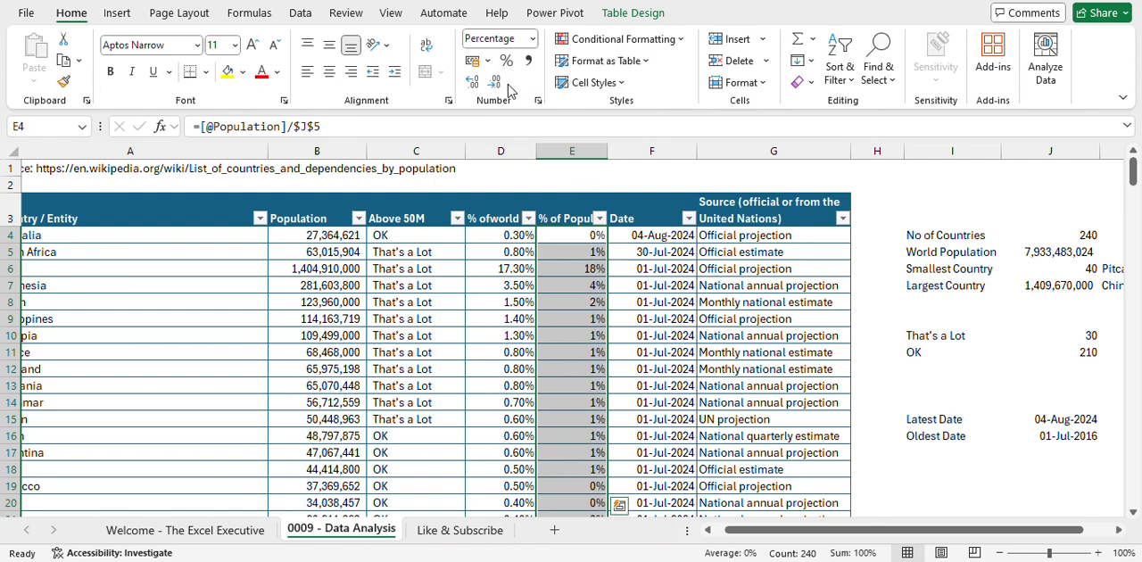
click(472, 81)
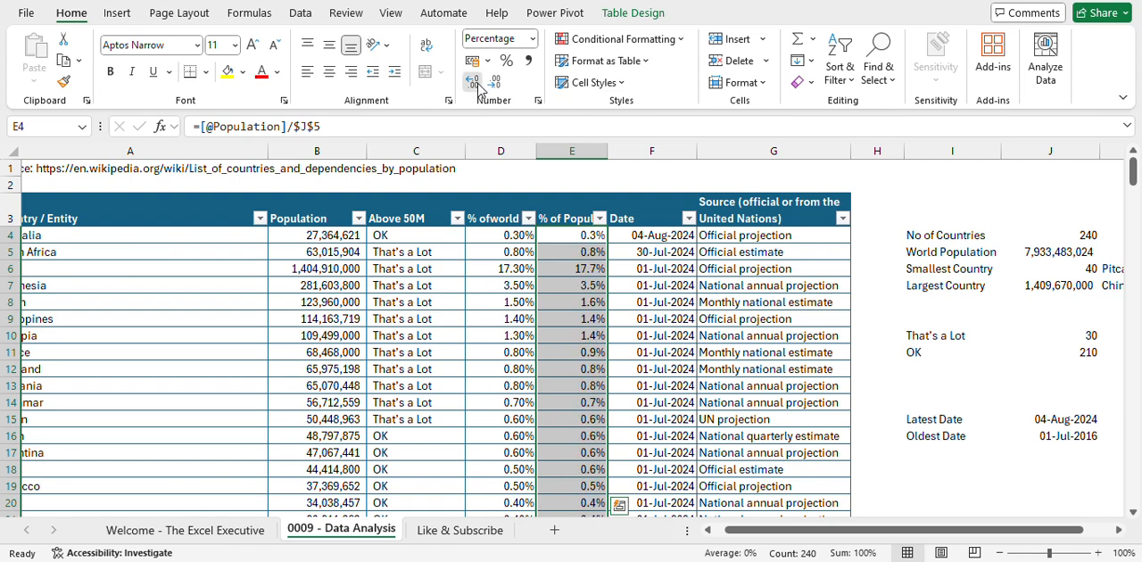
click(472, 81)
- Clear all formulas from the % of Population column, from E4 down to the last table row
click(564, 280)
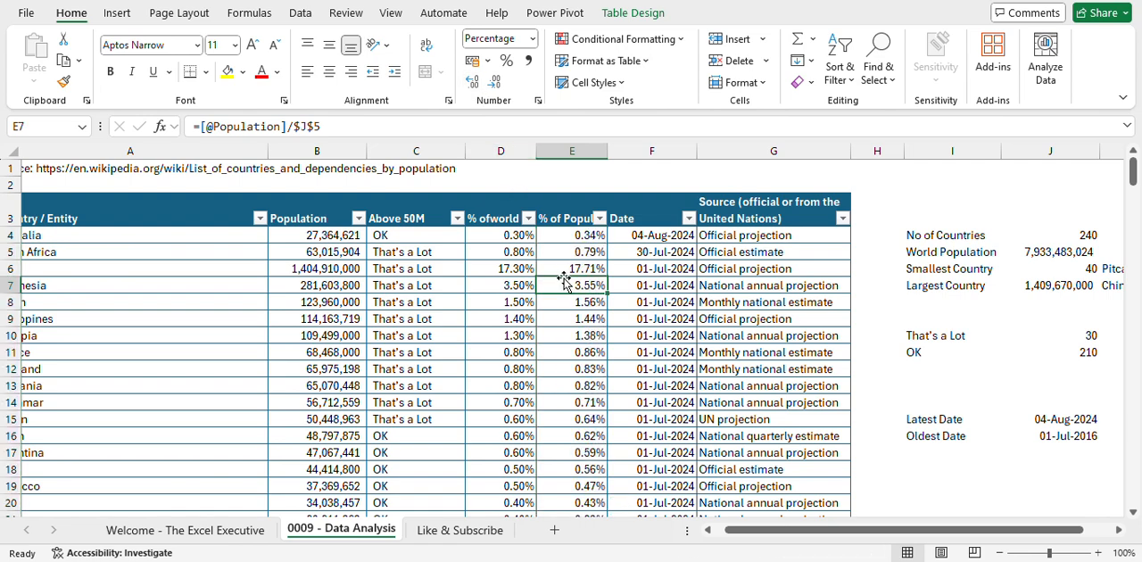
key(Up)
key(Up)
key(Up)
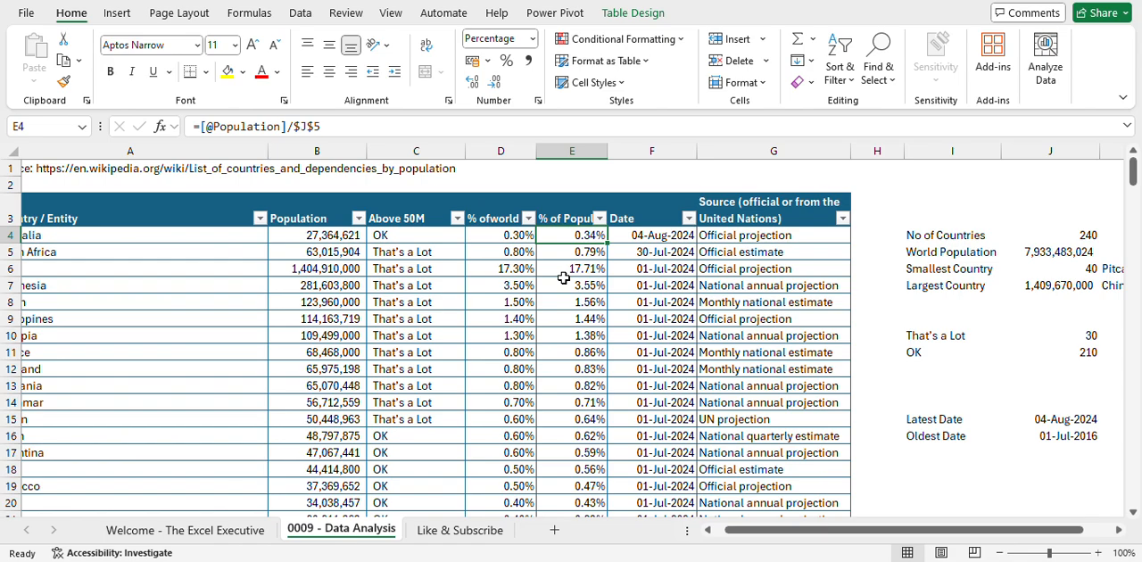
key(ctrl+shift+Down)
key(Delete)
key(Up)
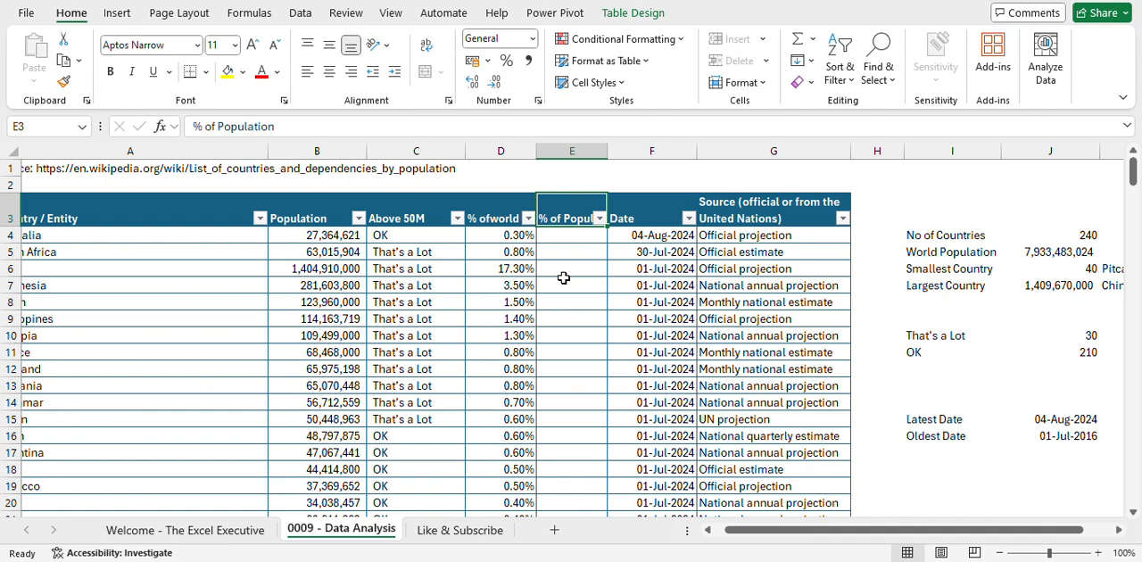
key(Down)
text(=)
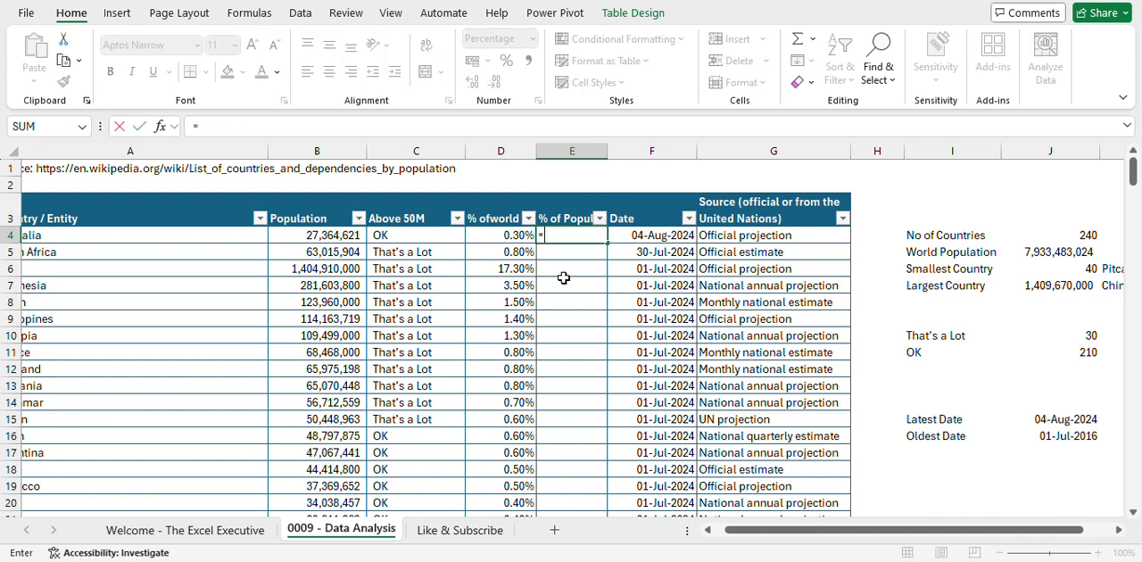
key(Left)
key(Left)
key(Left)
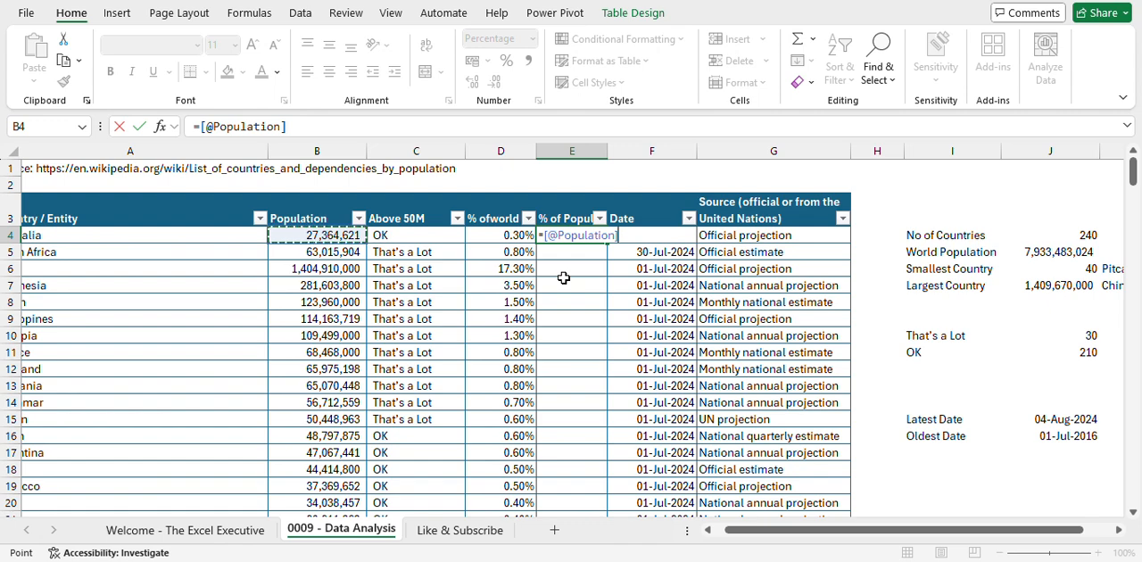
text(/sum()
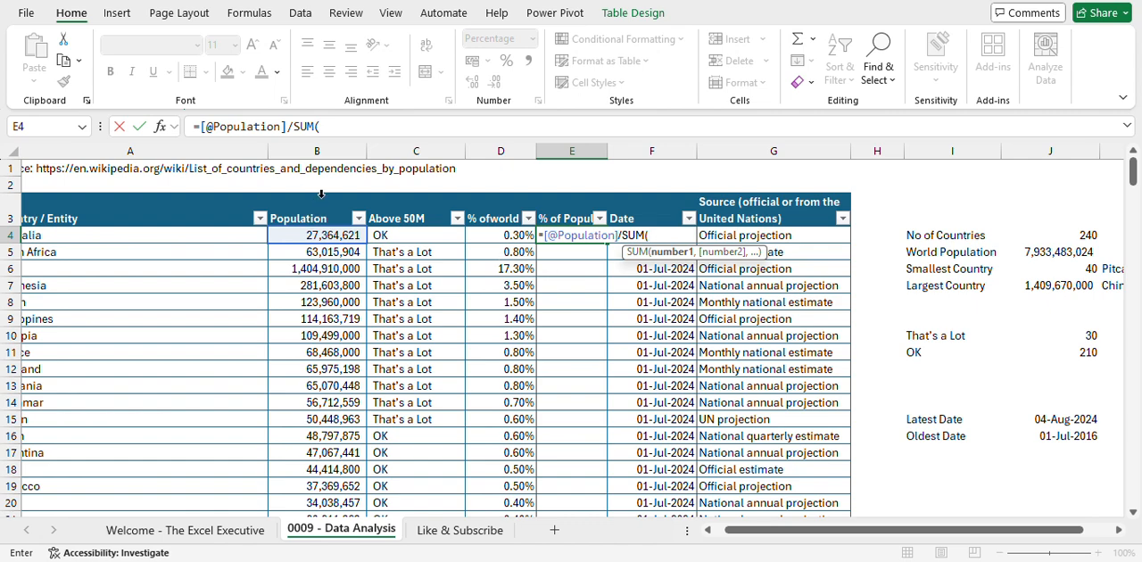
click(322, 194)
text())
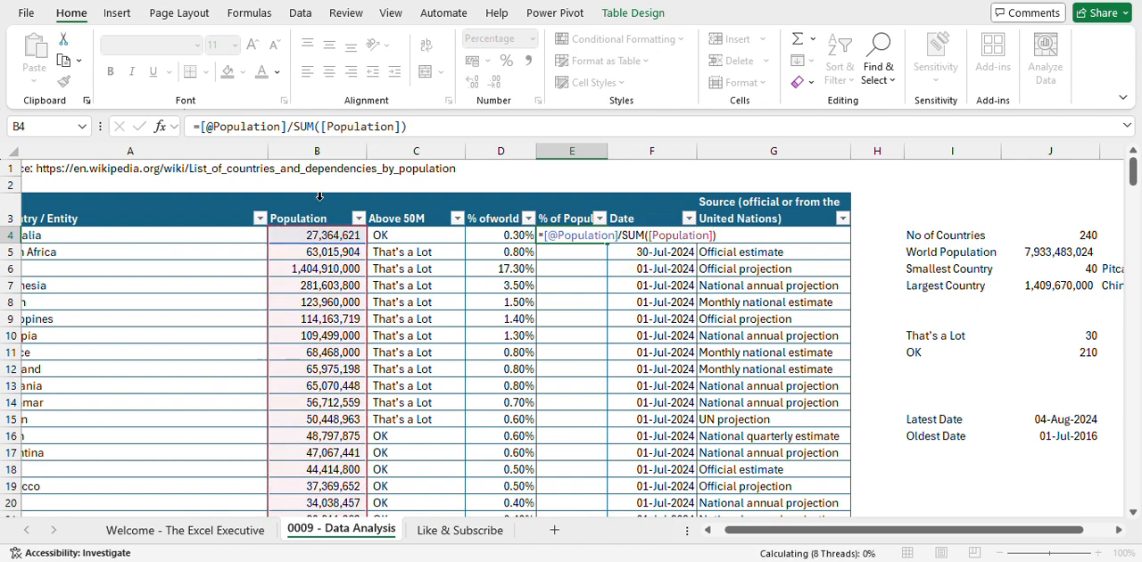
key(Return)
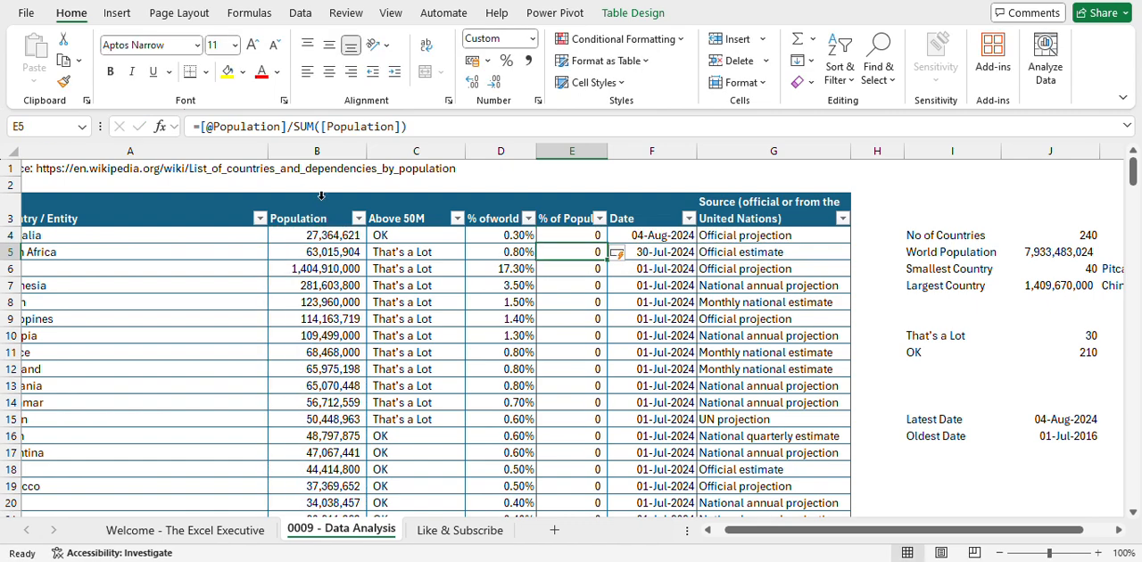
- Apply a percentage format with two decimal places to the SUM-based shares in the % of Population column
click(576, 193)
click(505, 60)
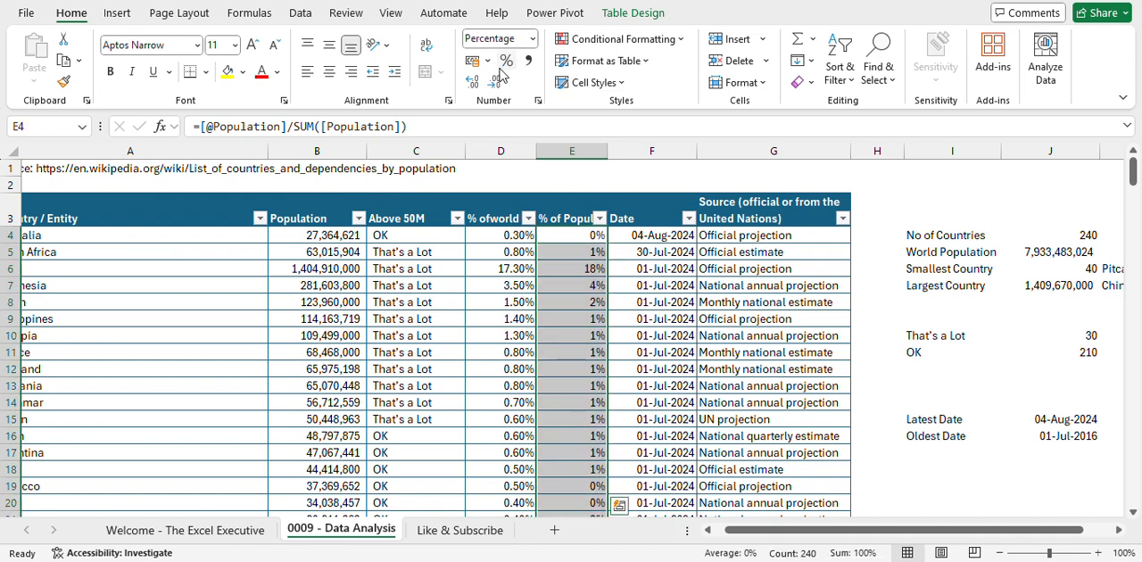
click(472, 80)
click(473, 80)
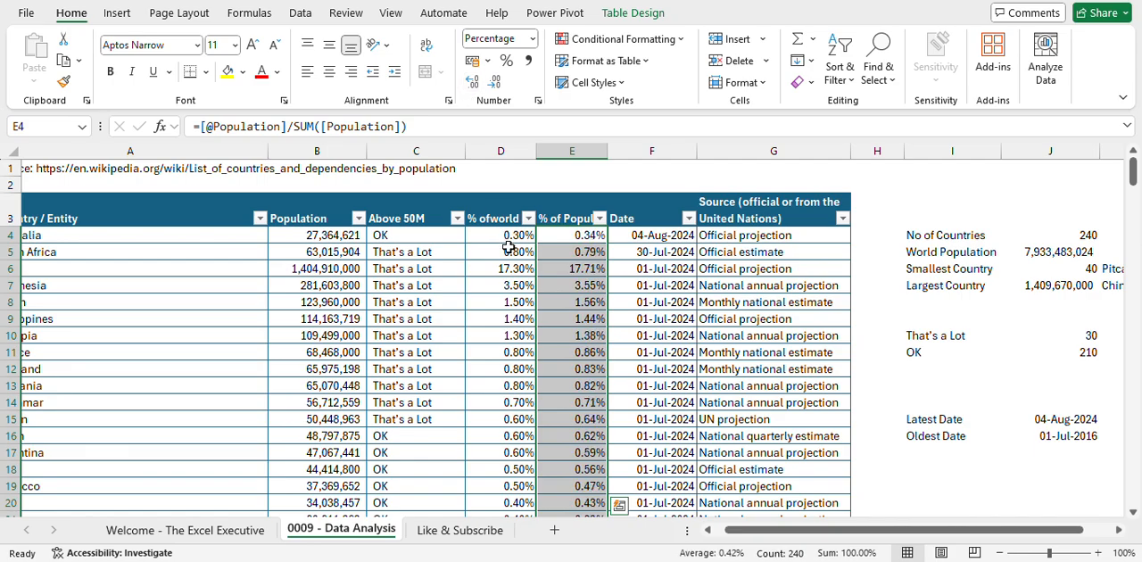
- Compare the calculated % of Population values with the % of world column across the countries
click(585, 352)
scroll(582, 350, down, 3)
scroll(582, 349, up, 3)
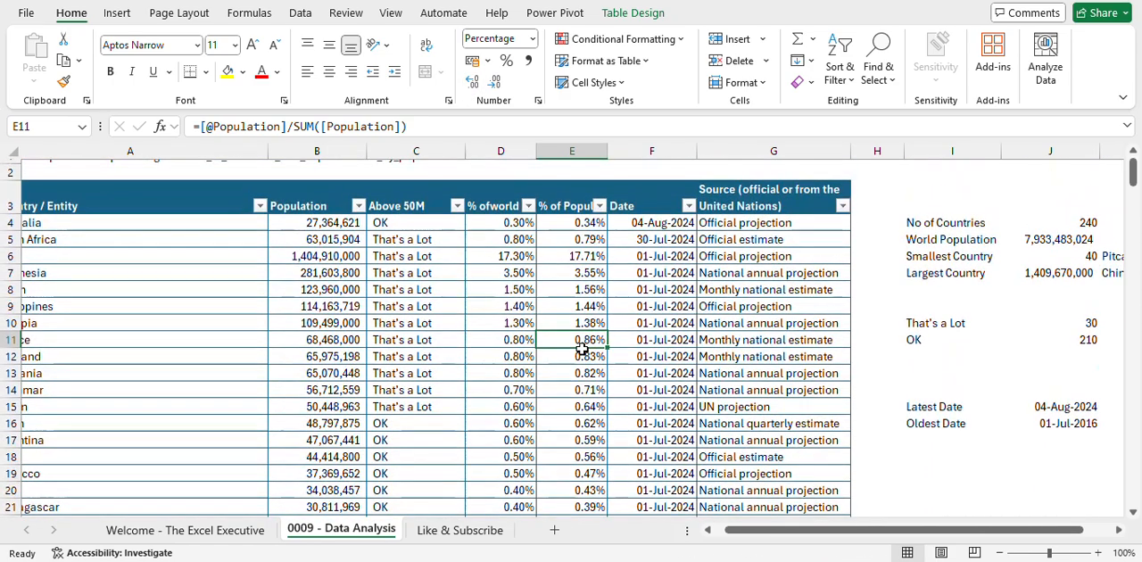
scroll(582, 350, down, 5)
scroll(582, 350, up, 5)
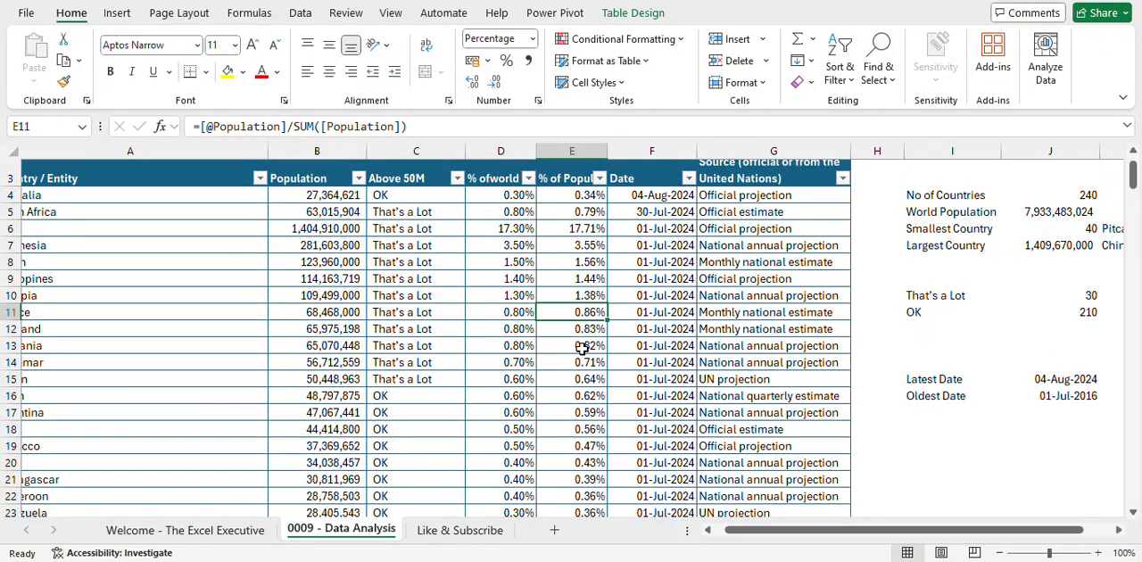
scroll(582, 348, left, 2)
scroll(582, 348, right, 2)
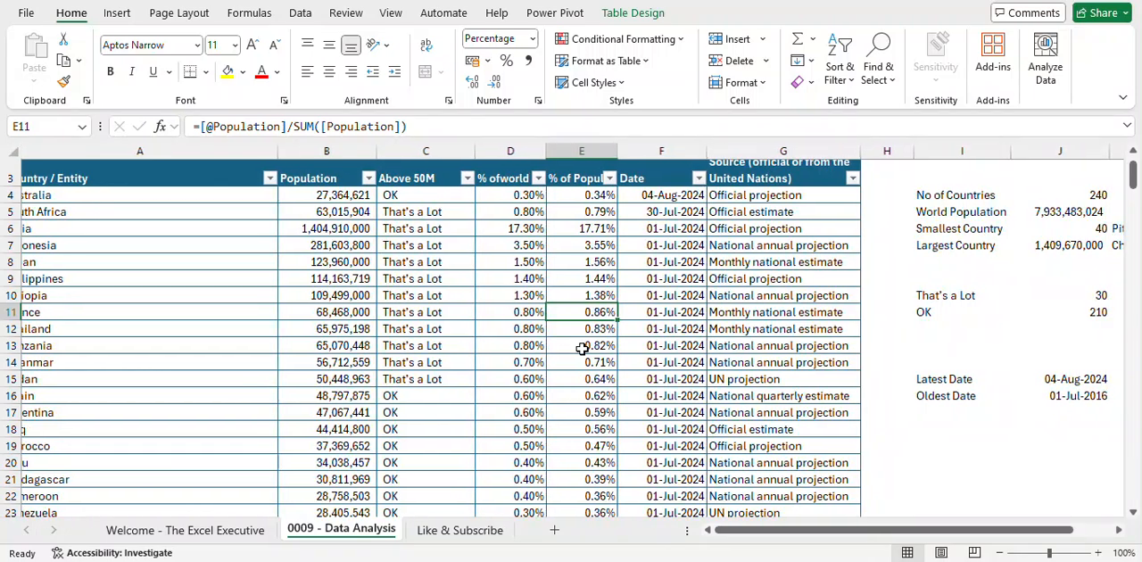
scroll(581, 349, up, 2)
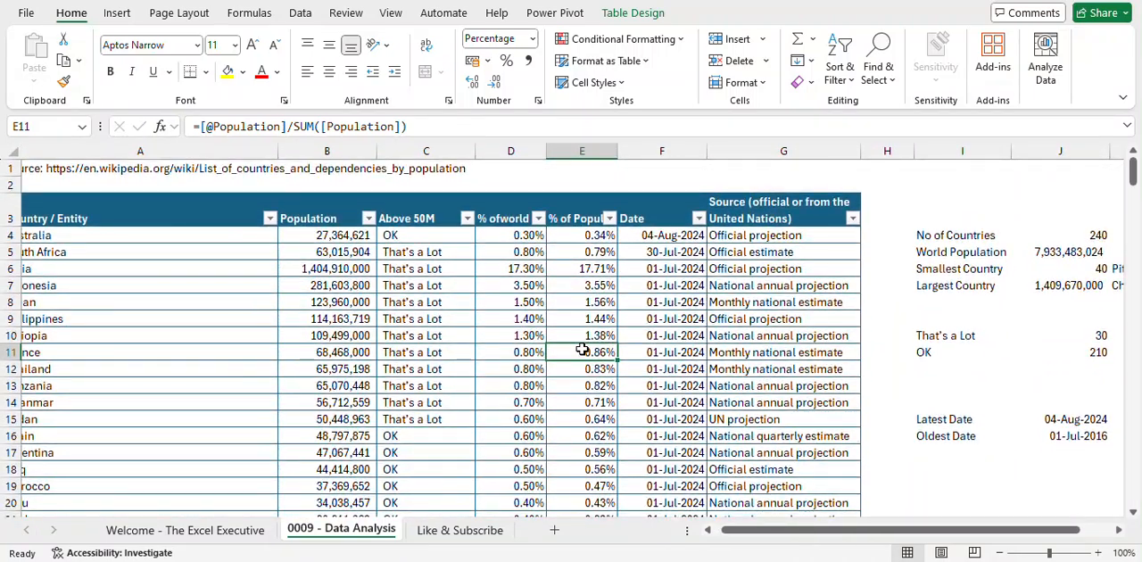
- Delete the entire % of Population column E from the sheet
click(589, 151)
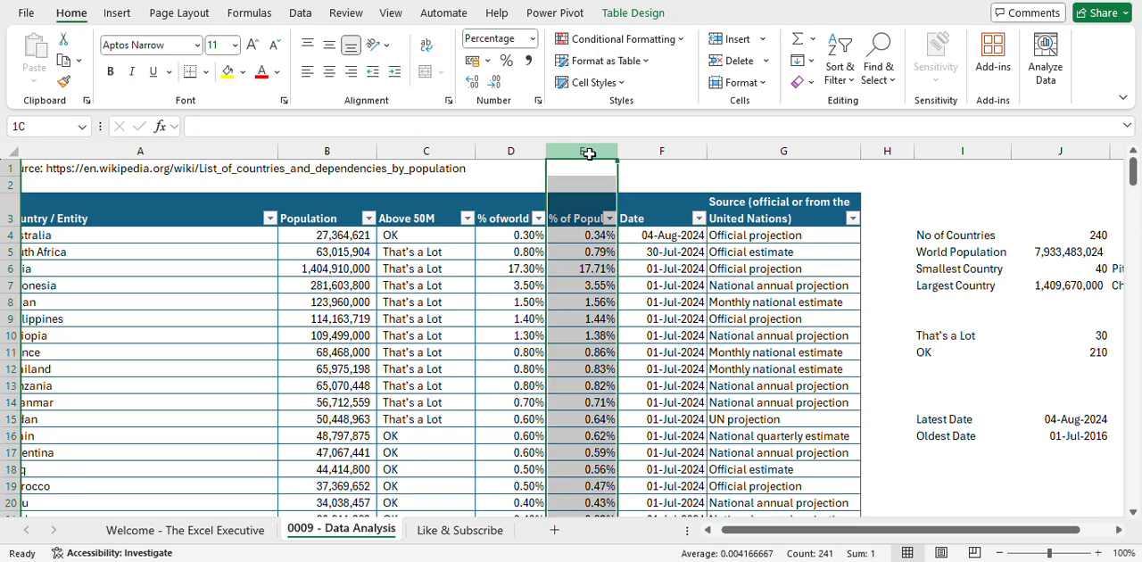
key(ctrl+minus)
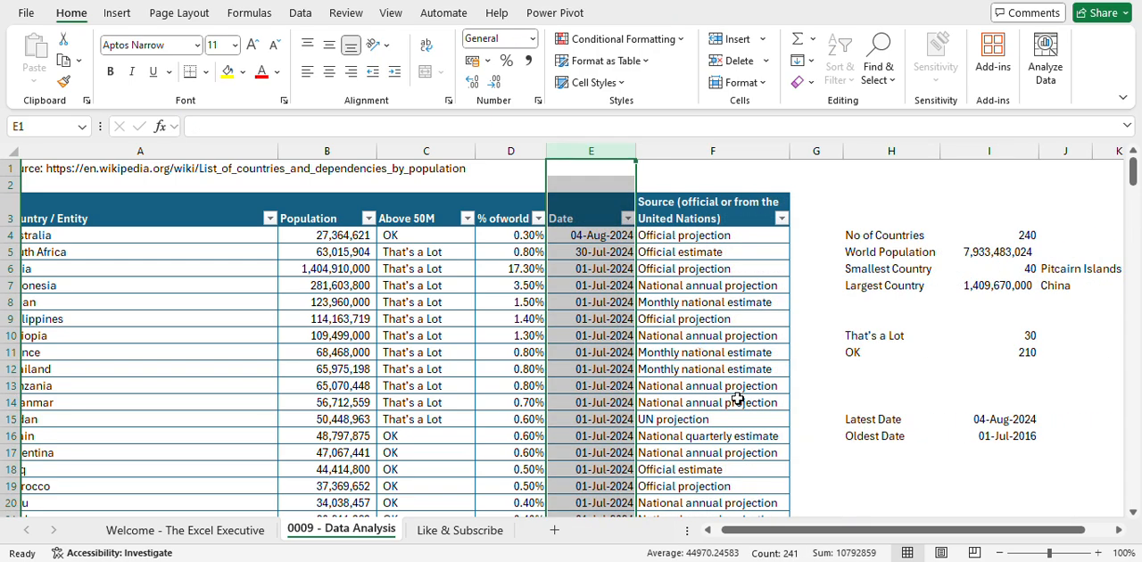
- Examine the kinds of entries in the Source (official or from the United Nations) column, including F4 and F12
scroll(737, 398, down, 2)
scroll(737, 398, up, 1)
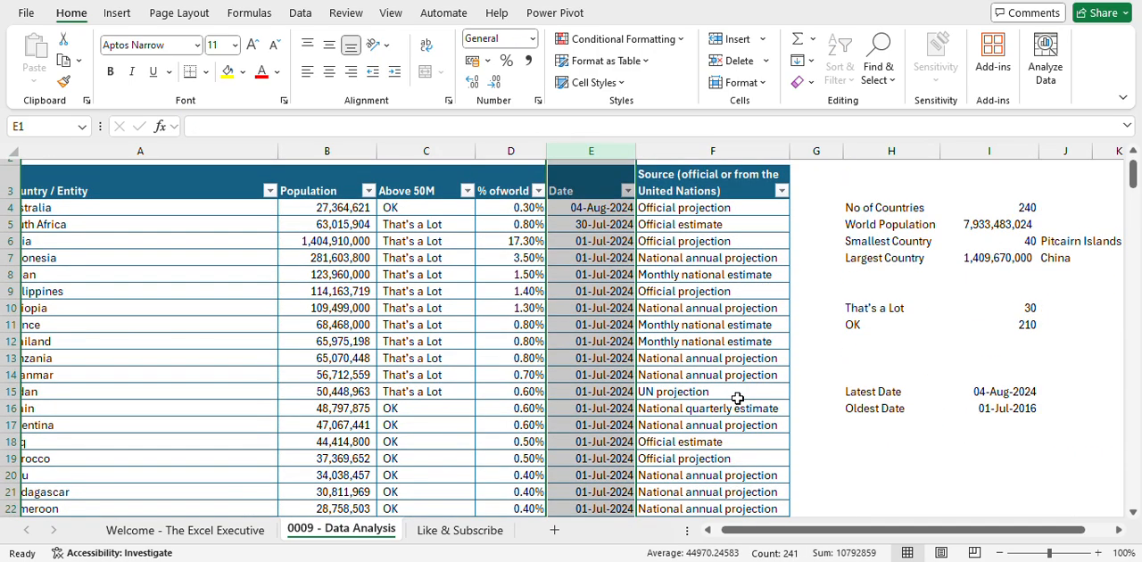
click(730, 209)
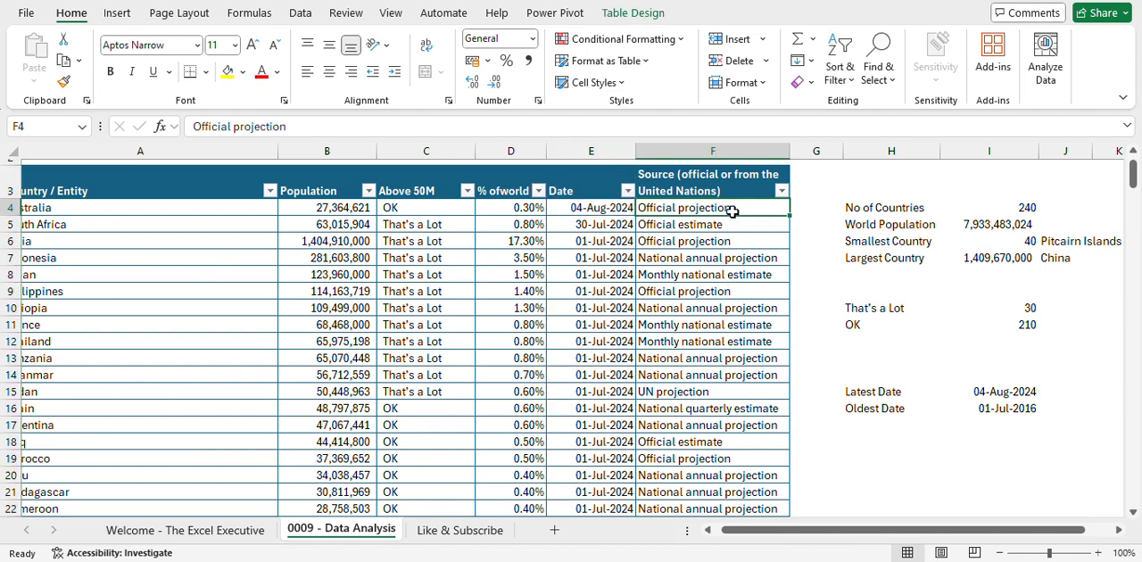
click(728, 346)
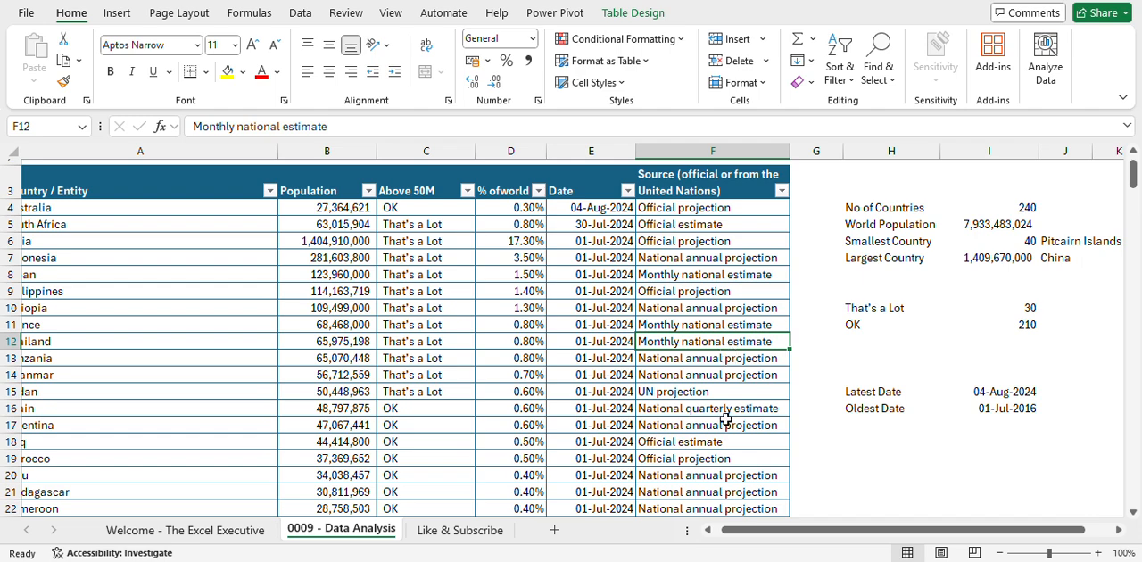
- Narrow the Country / Entity column A to leave less empty space beside the country names
scroll(726, 420, left, 2)
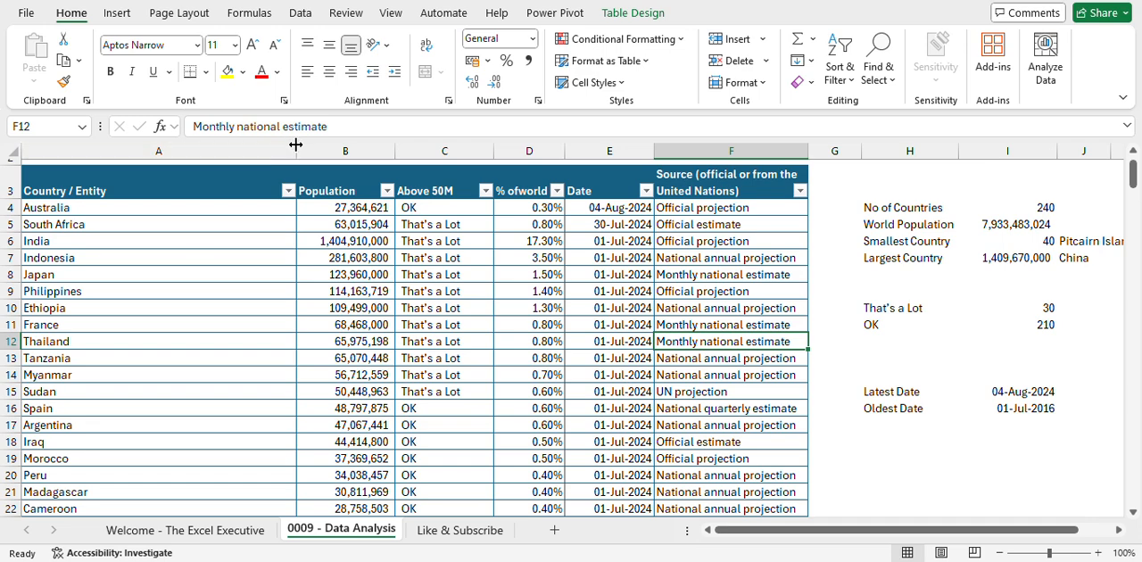
drag(297, 144, 193, 144)
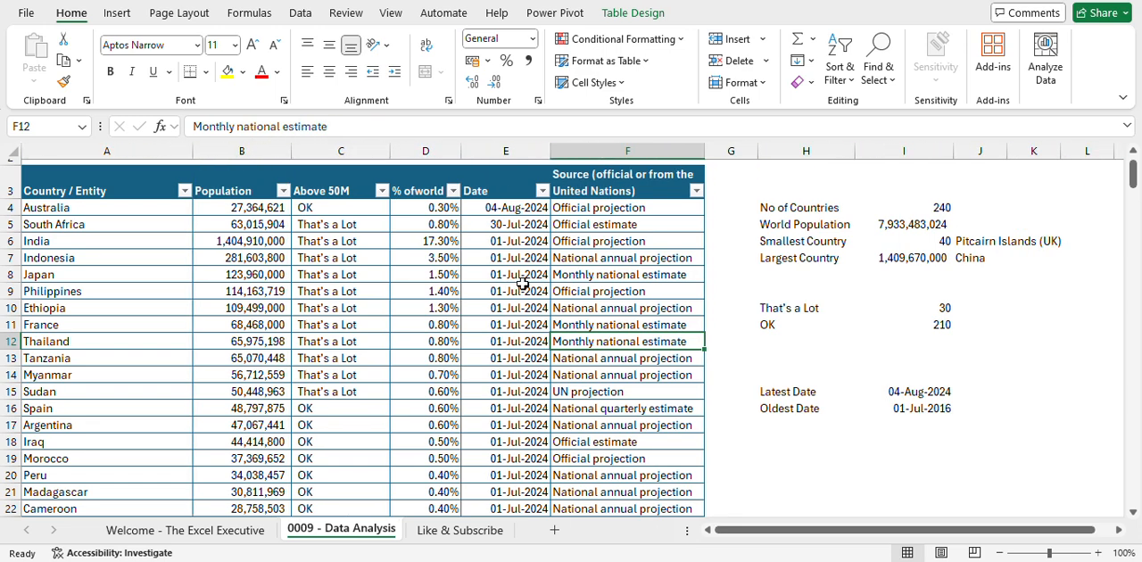
scroll(676, 344, up, 1)
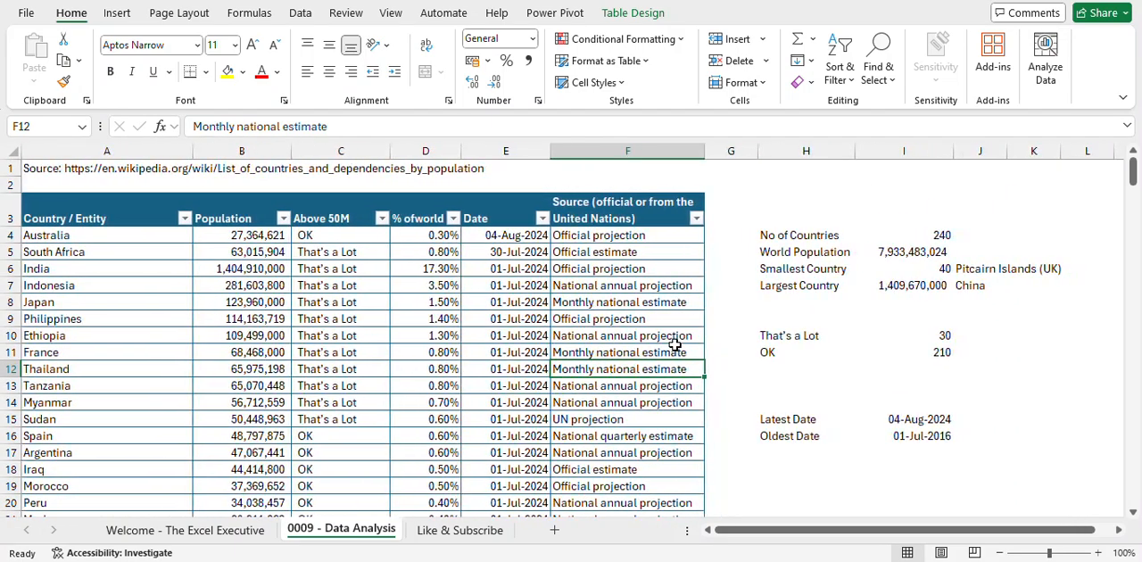
- Review the different source descriptions in column F, including the entry for Indonesia in F7
scroll(675, 345, down, 2)
scroll(676, 345, up, 2)
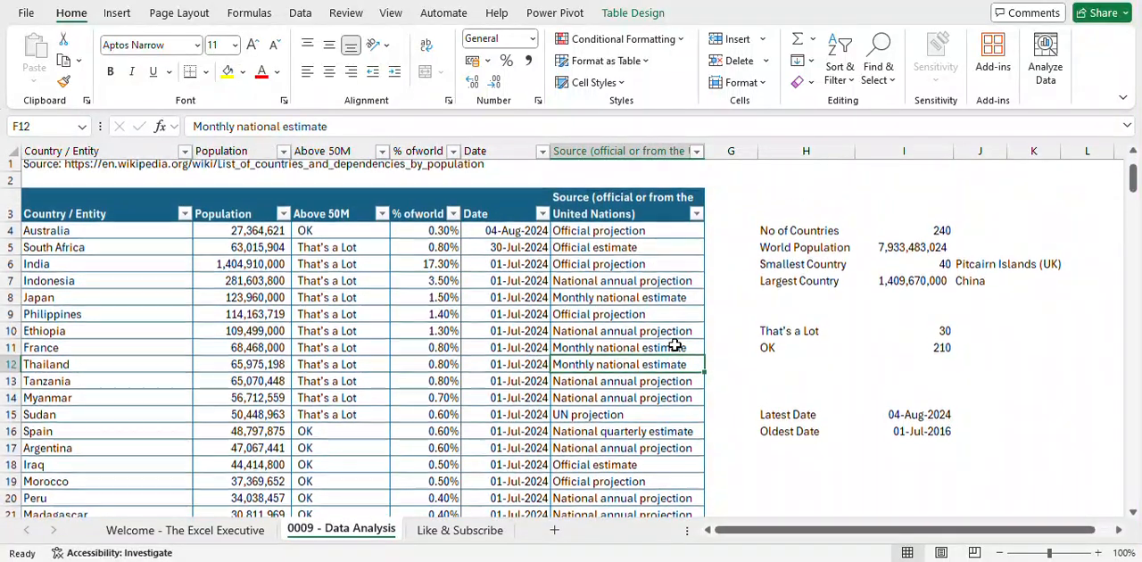
click(660, 284)
scroll(654, 389, down, 4)
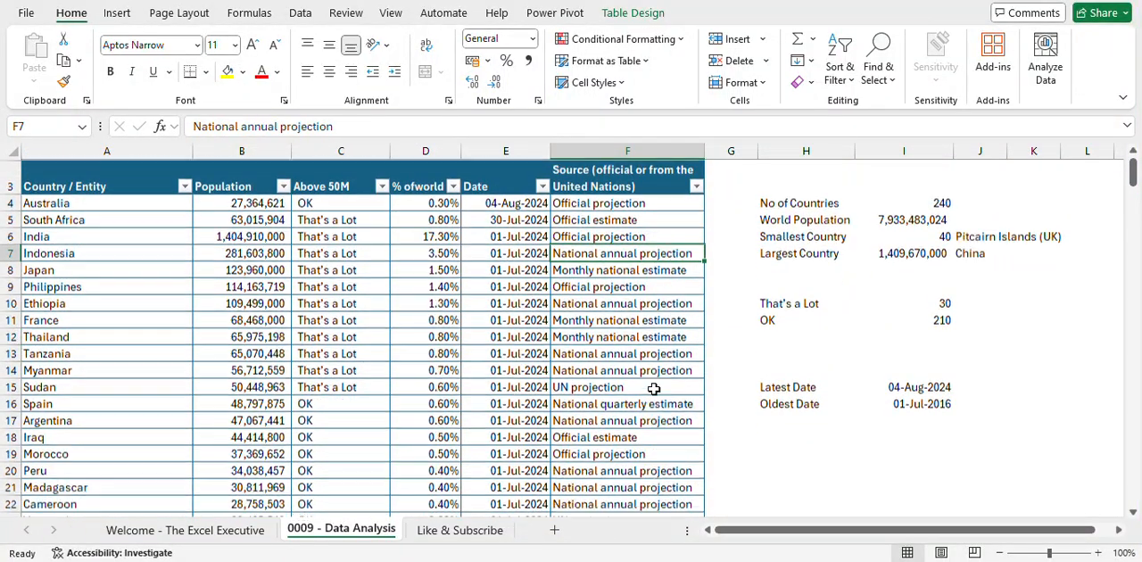
scroll(654, 389, down, 2)
scroll(654, 389, up, 6)
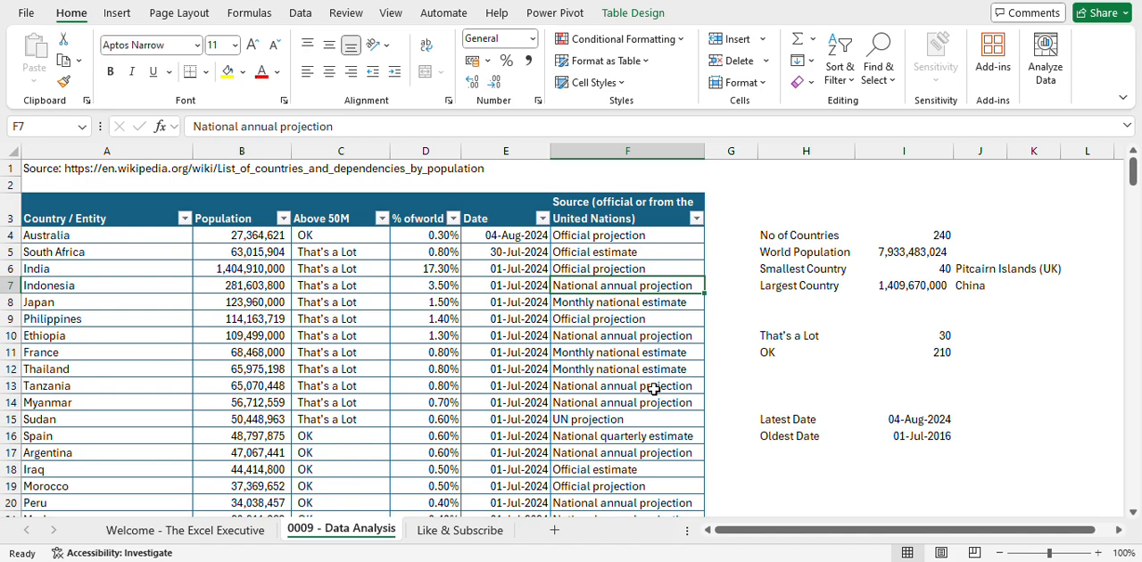
- Start a UNIQUE formula in the empty cell H19 below the date summary, and clear the function name again
scroll(654, 389, down, 1)
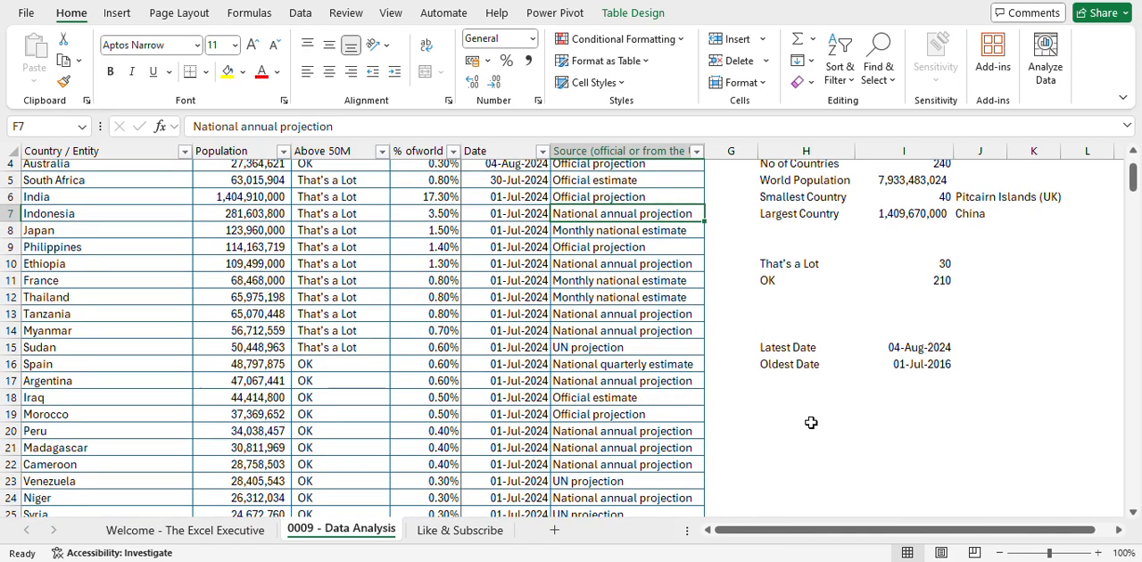
click(829, 400)
key(Down)
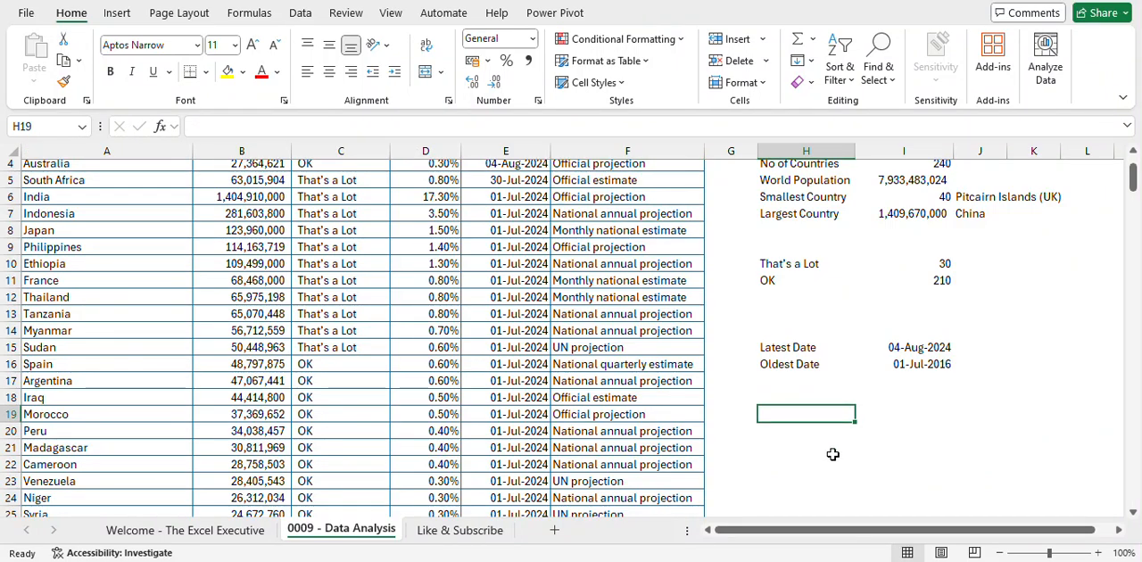
text(=)
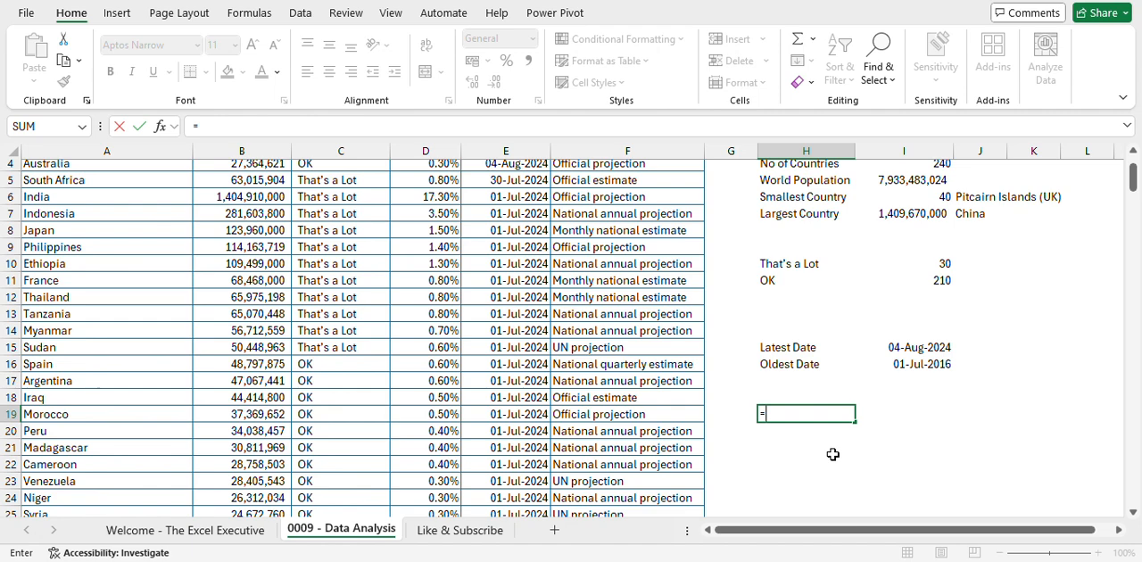
text(uniq)
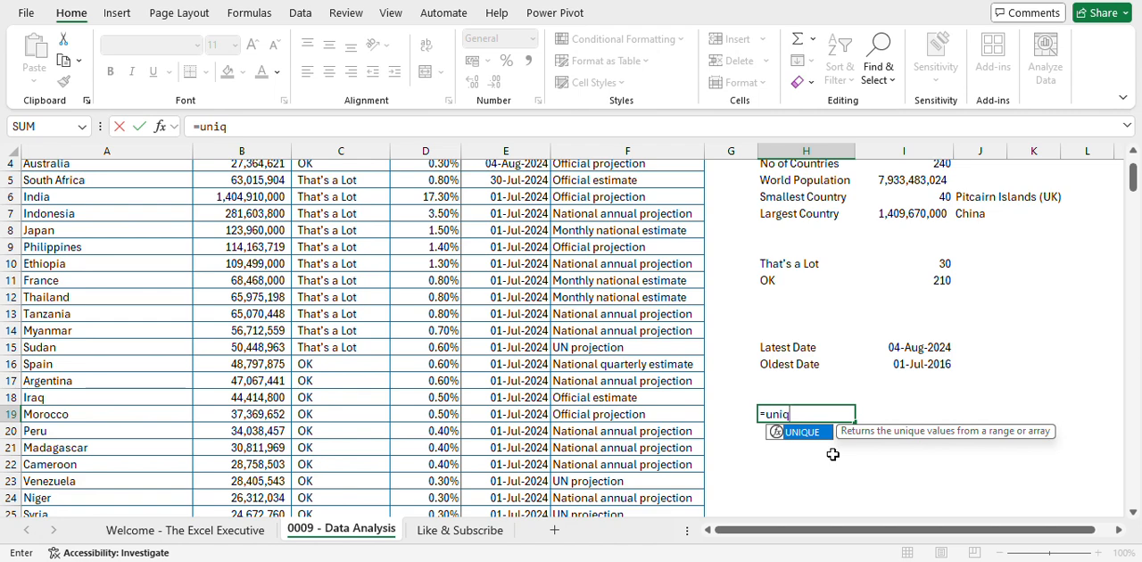
key(Tab)
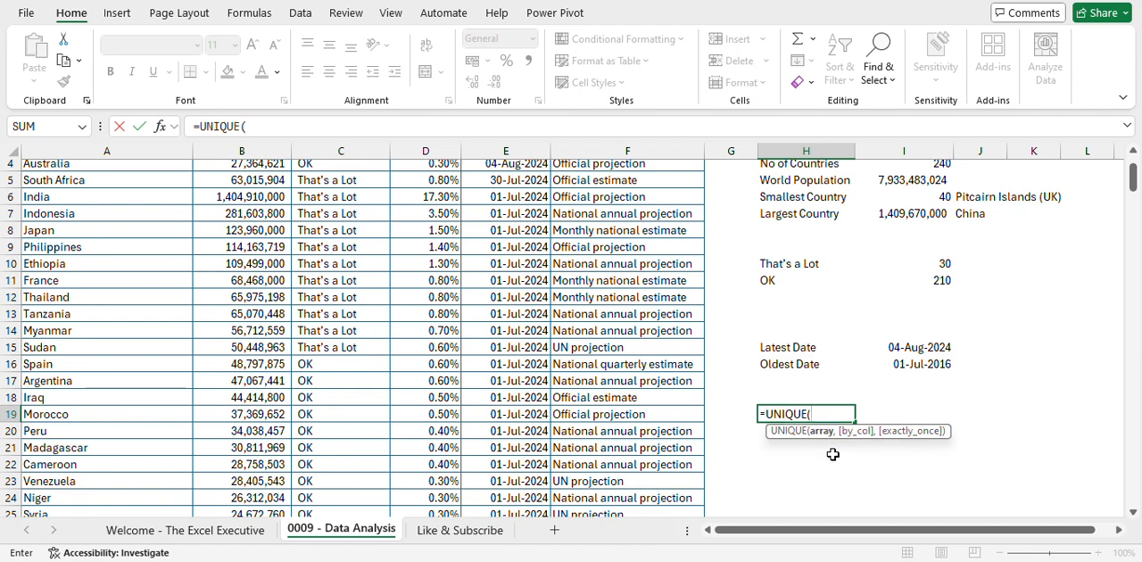
key(BackSpace)
key(BackSpace)
key(BackSpace)
key(BackSpace)
key(BackSpace)
key(BackSpace)
key(BackSpace)
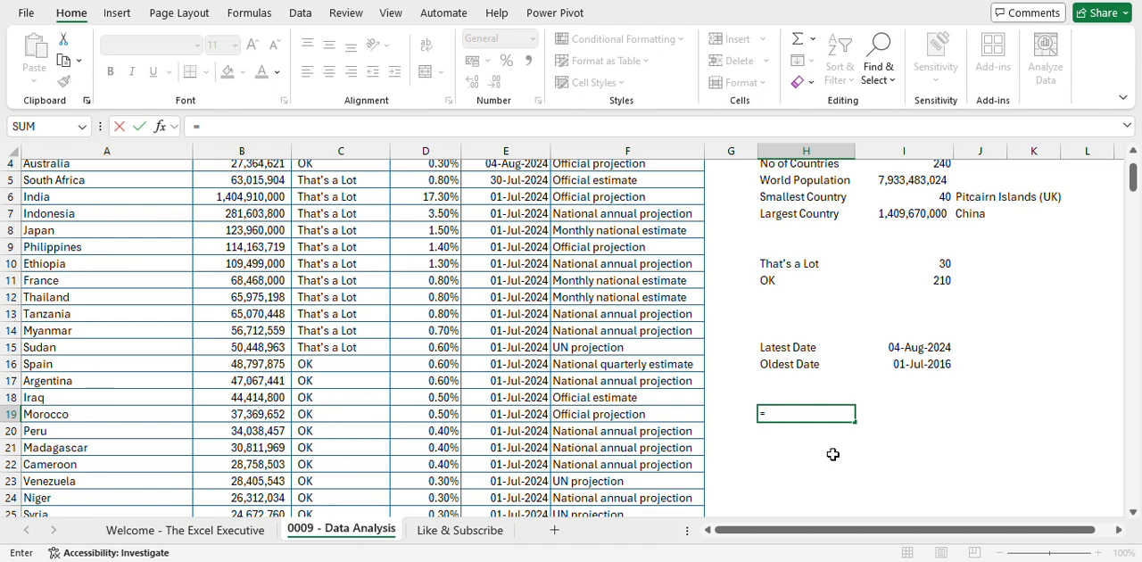
- Try to list the sorted unique Source values in H19 with a nested SORT and UNIQUE formula
text(sor)
key(Tab)
text(un)
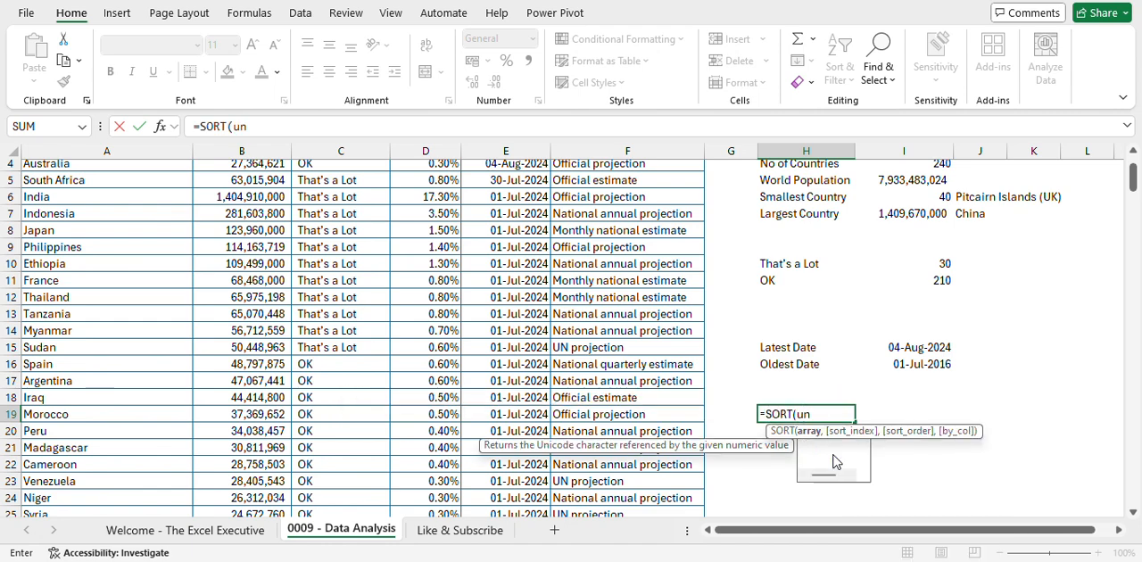
text(iq)
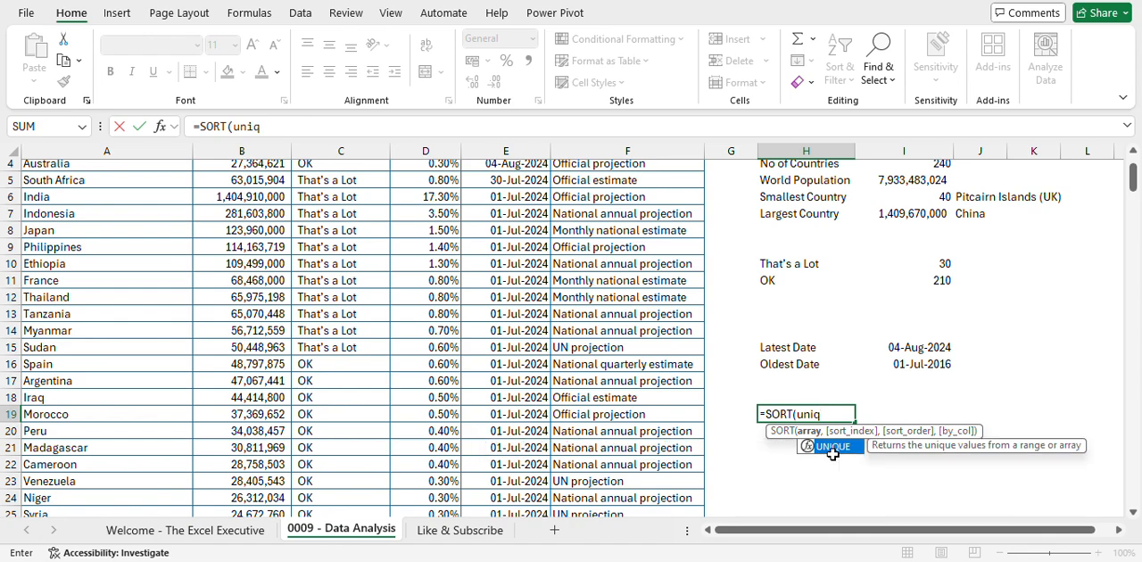
double_click(832, 446)
scroll(632, 338, up, 1)
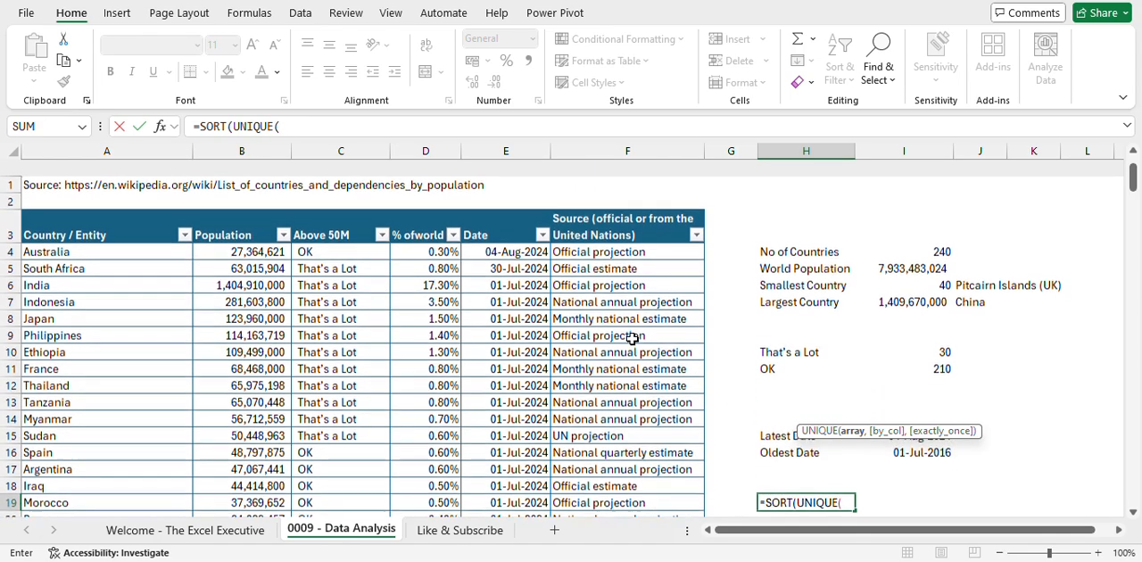
click(619, 198)
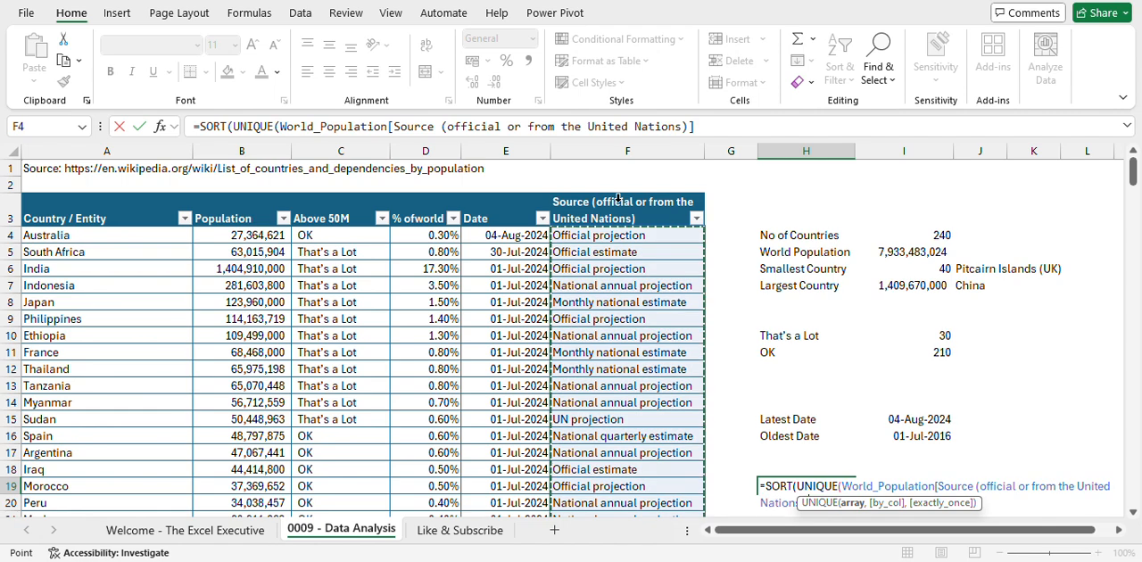
text())
key(Return)
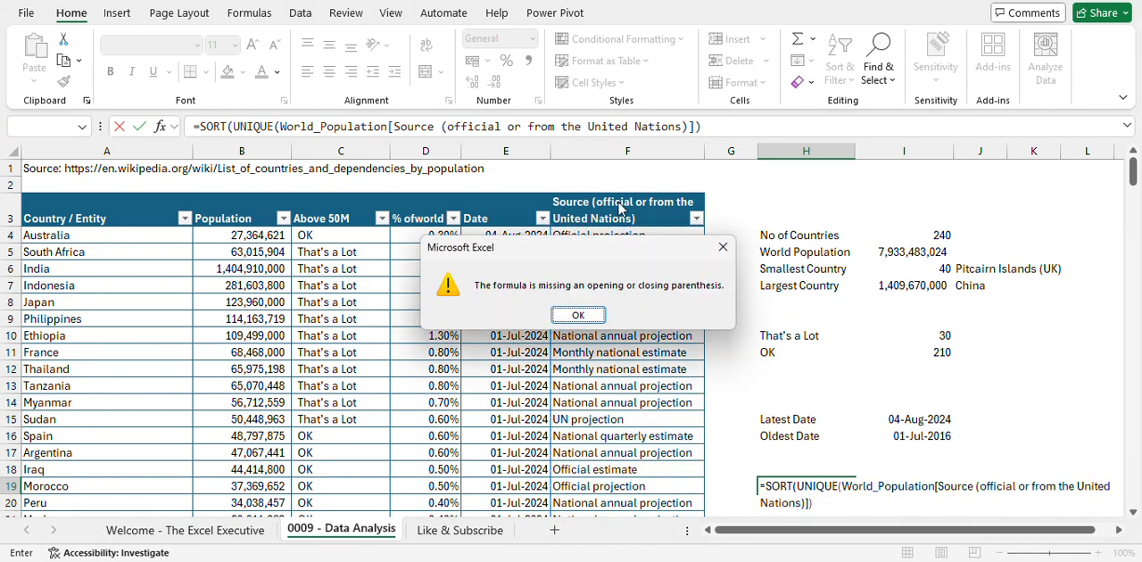
key(Return)
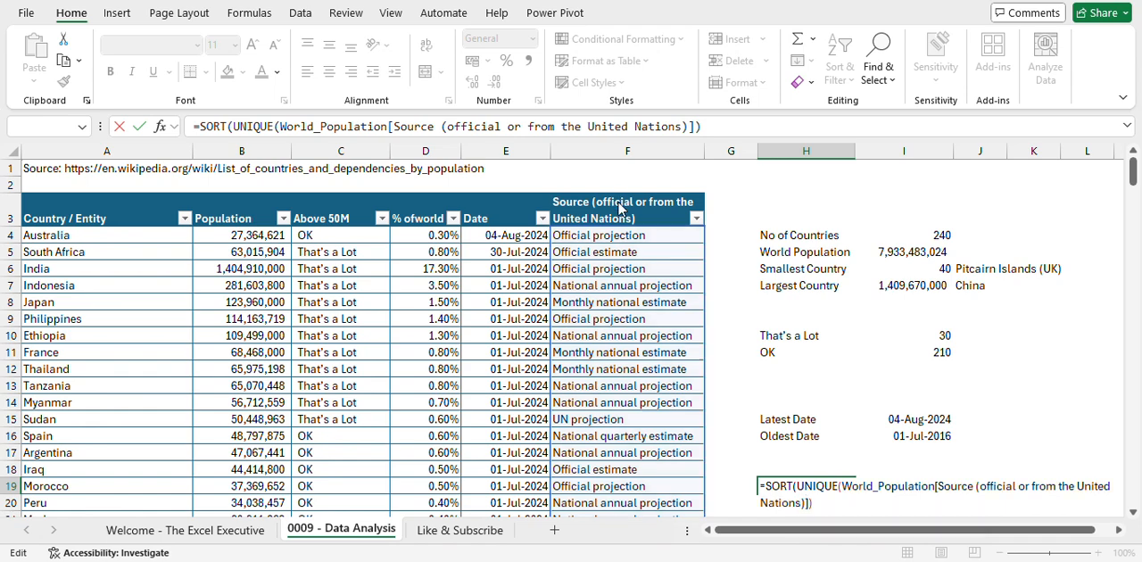
key(Return)
key(Return)
key(Escape)
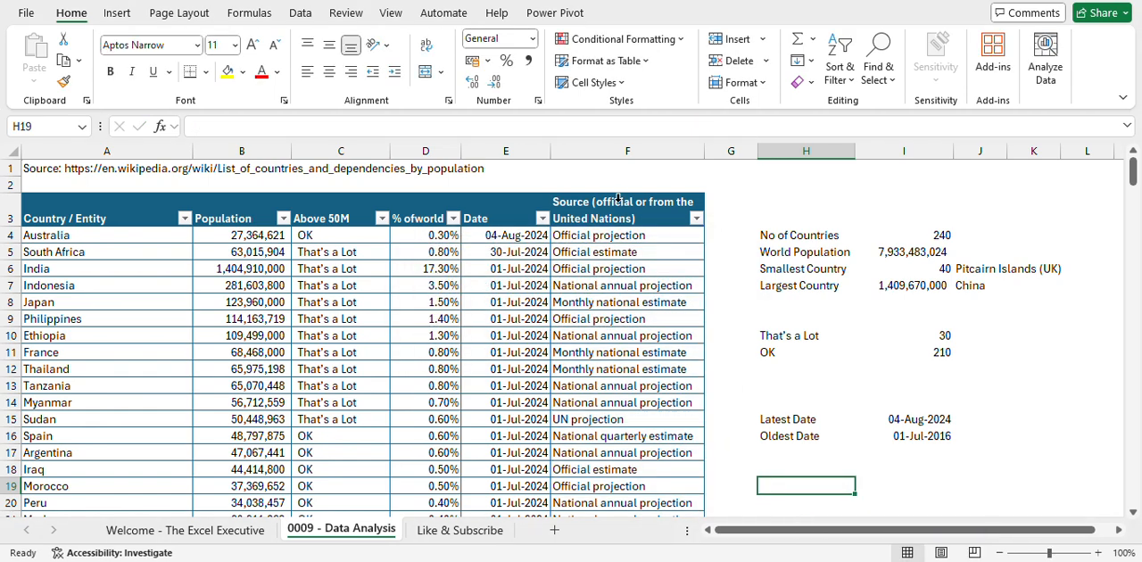
- List the sorted distinct sources from H19 down with =SORT(UNIQUE(World_Population[Source (official or from the United Nations)]))
text(=sort)
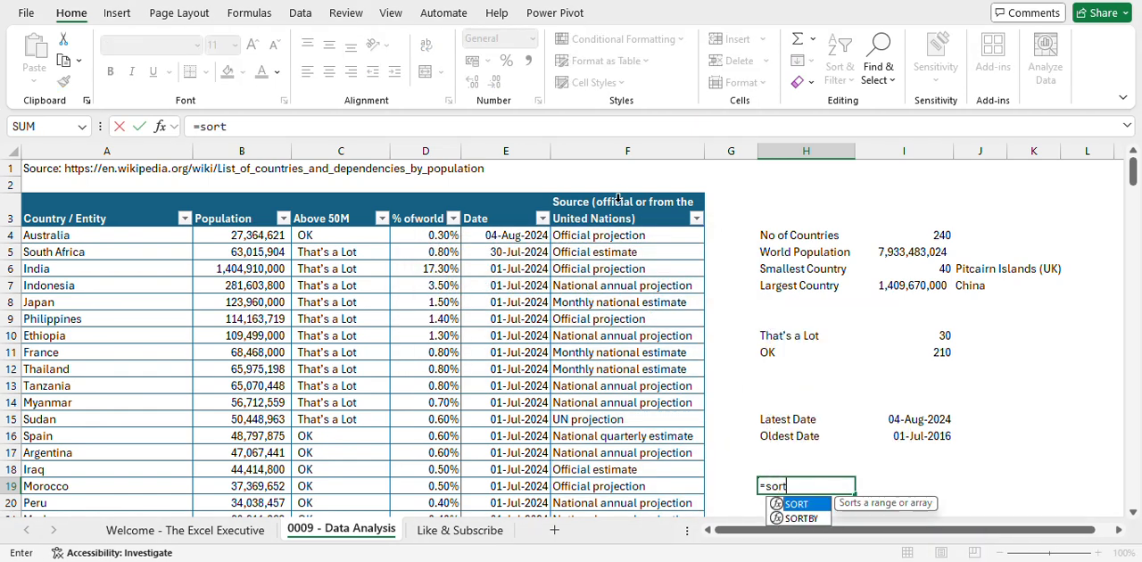
key(Tab)
text(uniq)
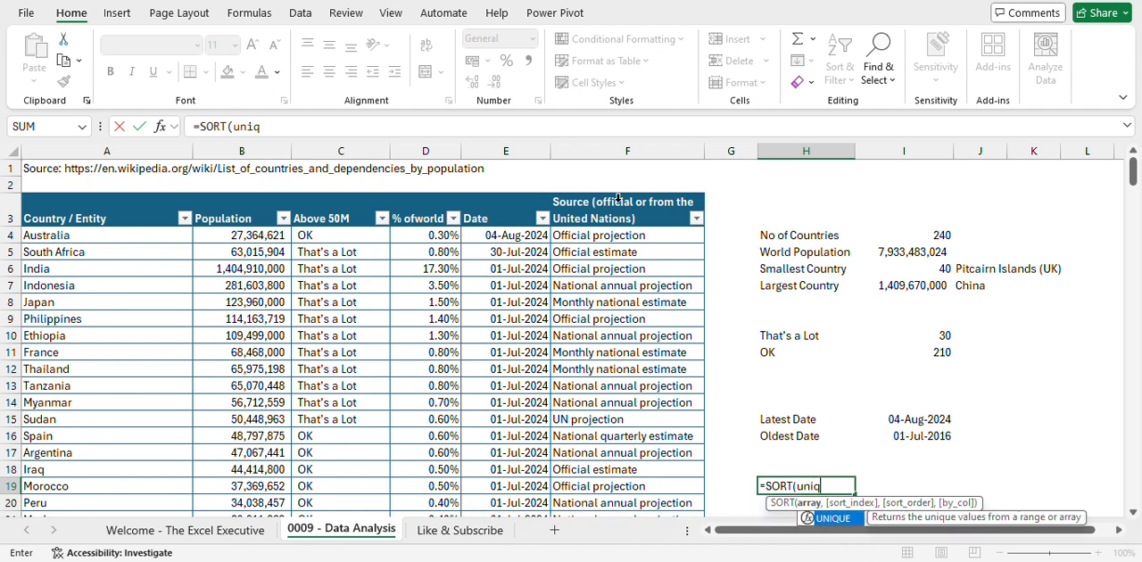
key(Tab)
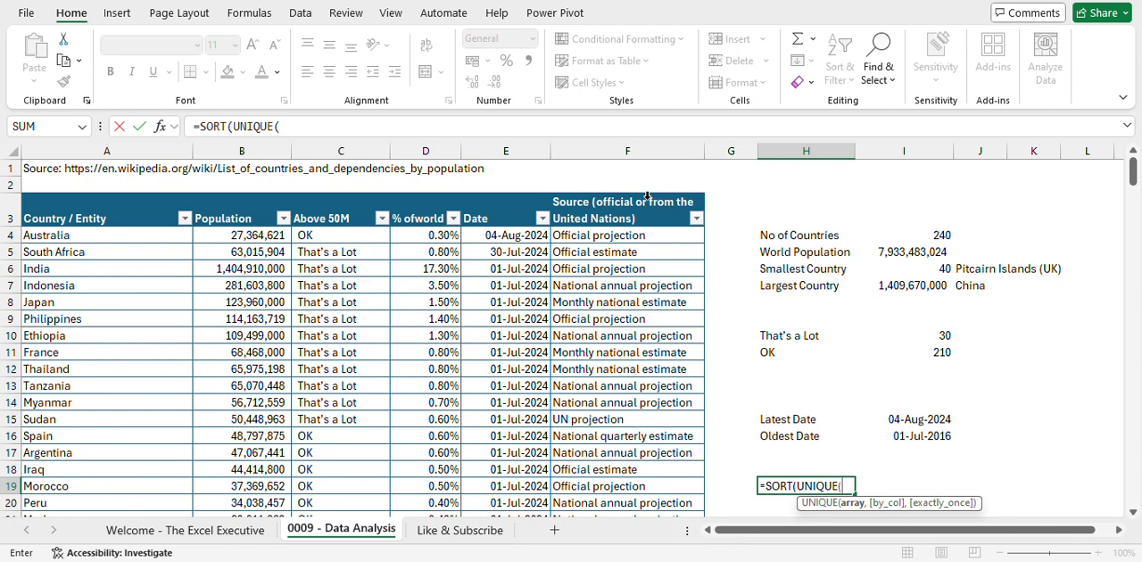
click(647, 195)
text()))
key(Return)
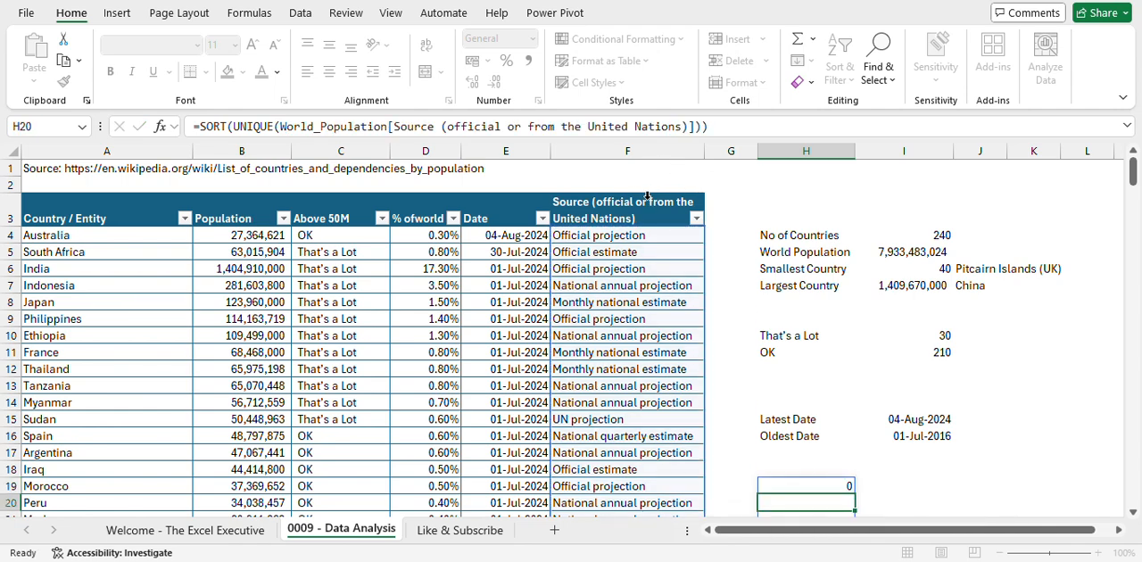
scroll(947, 400, down, 11)
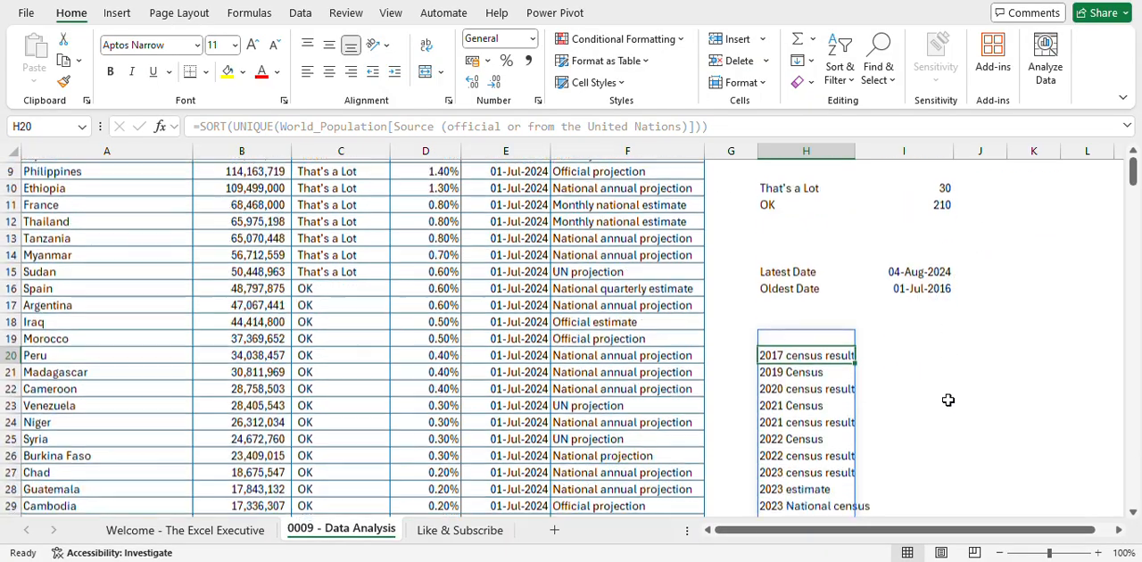
scroll(947, 400, up, 6)
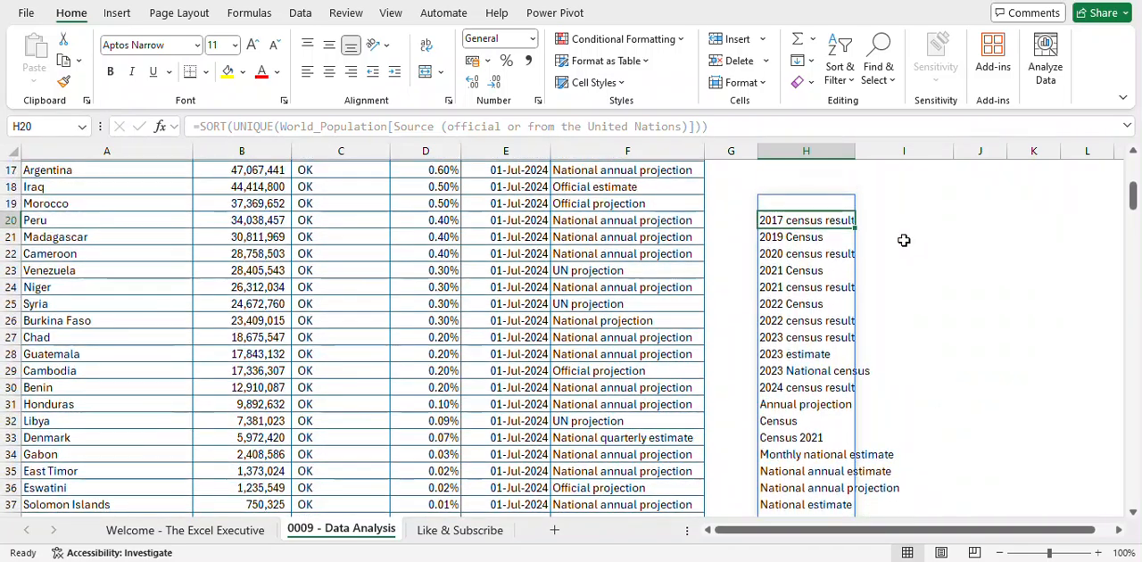
- Try to count the Source column entries matching H19 with a COUNTIF formula in I19
click(912, 202)
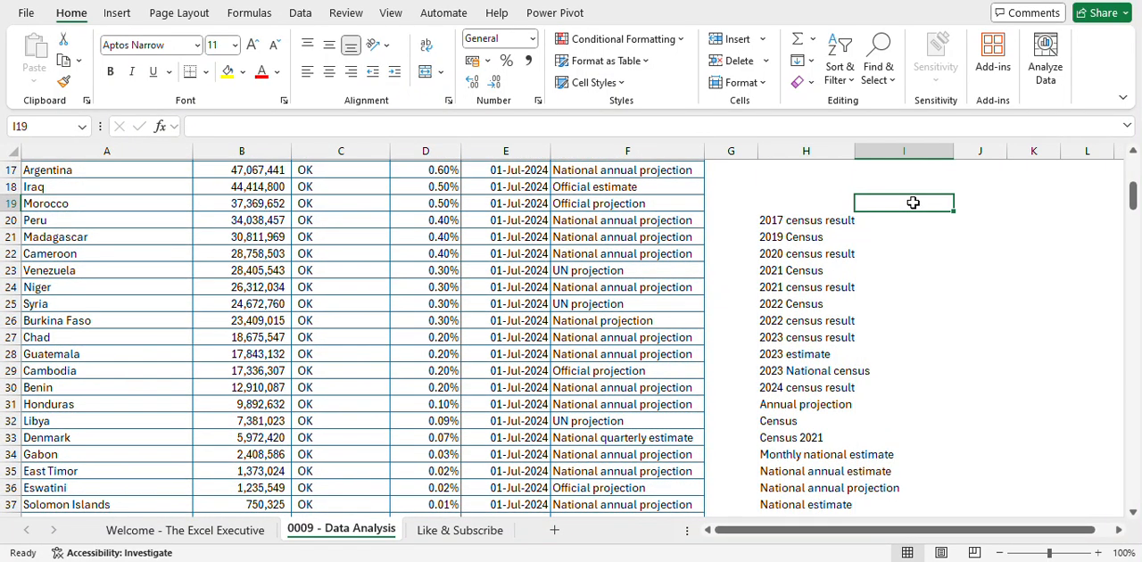
text(=cou)
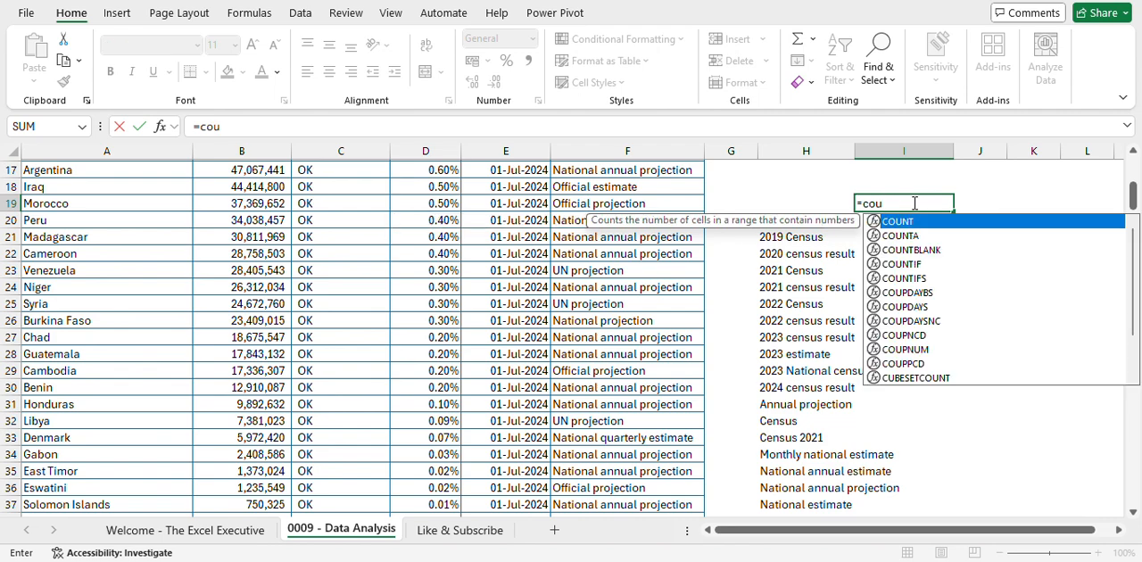
text(ti)
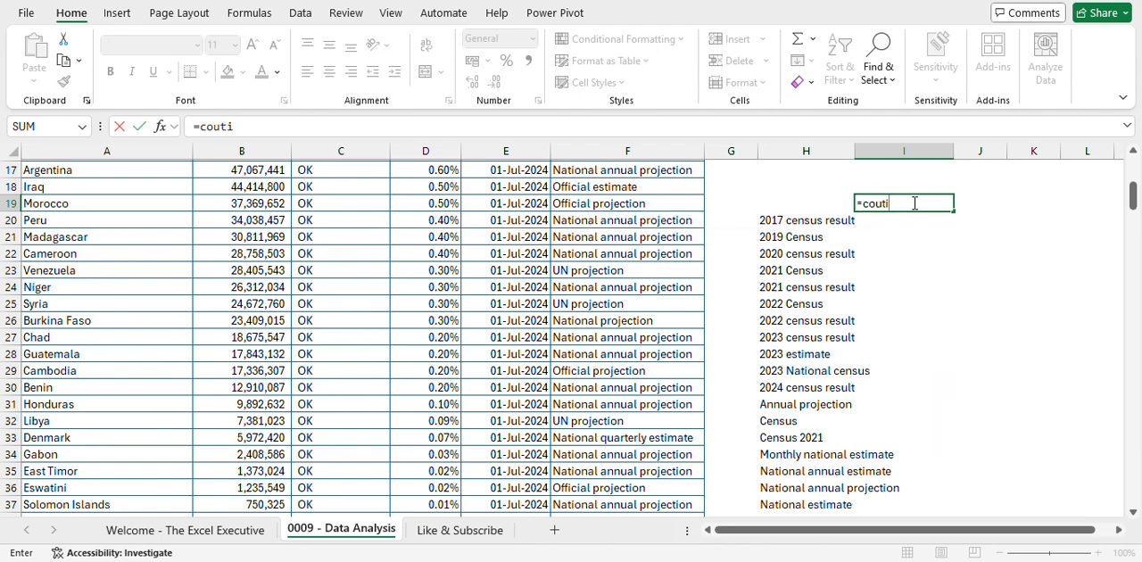
key(BackSpace)
key(BackSpace)
key(Down)
key(Down)
key(Down)
key(Tab)
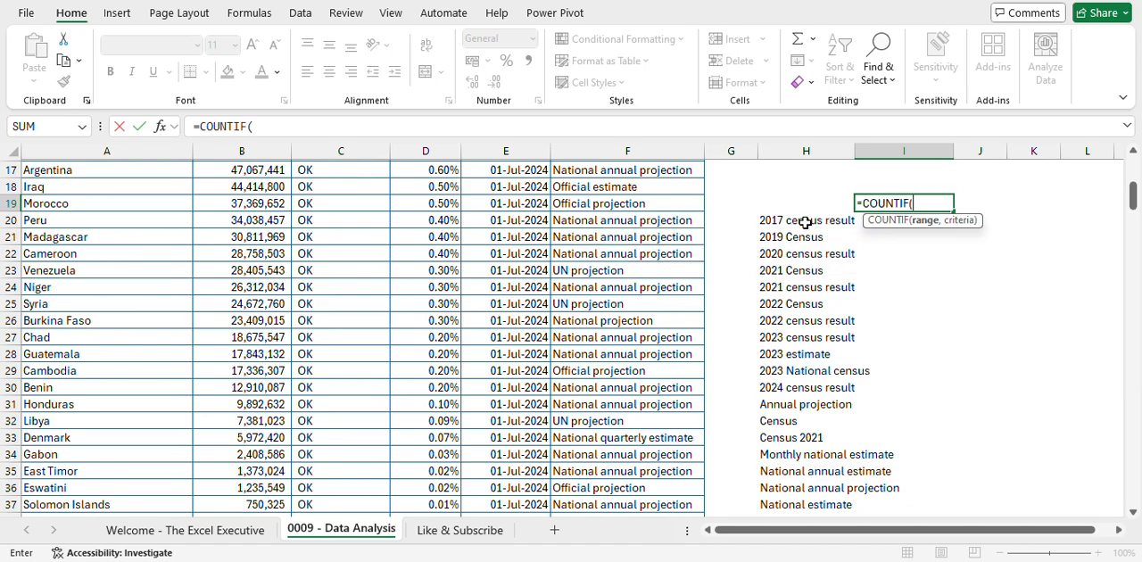
scroll(857, 215, up, 5)
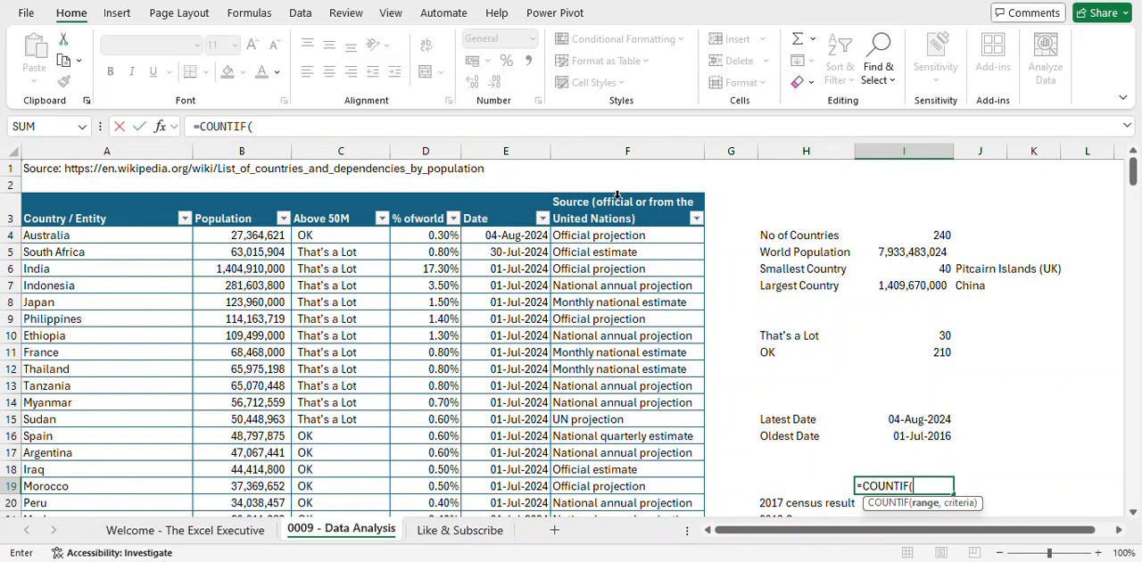
click(618, 196)
text(<)
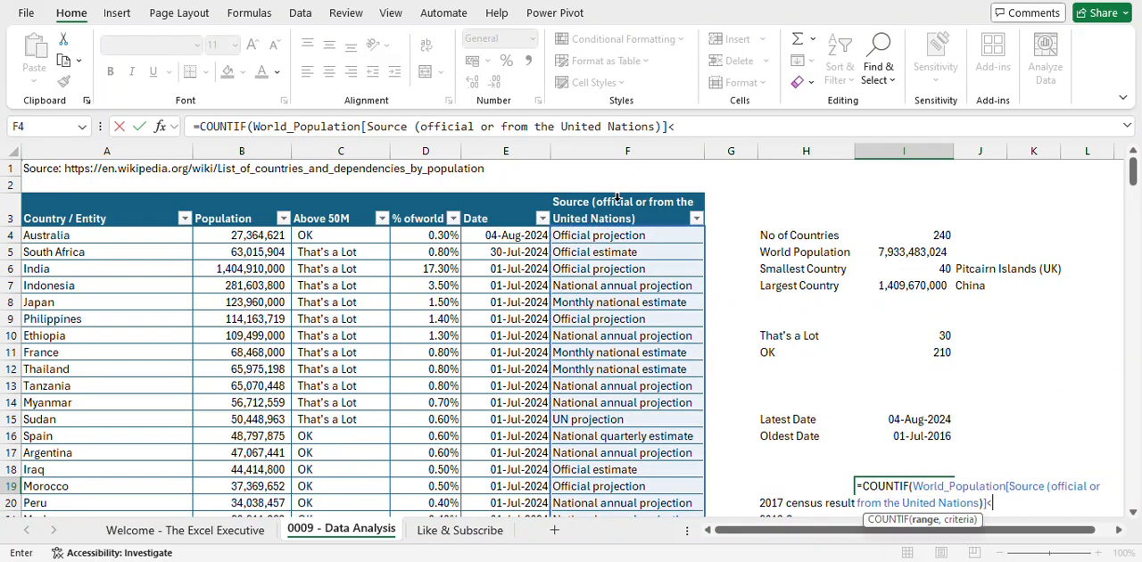
click(784, 483)
key(Return)
key(Return)
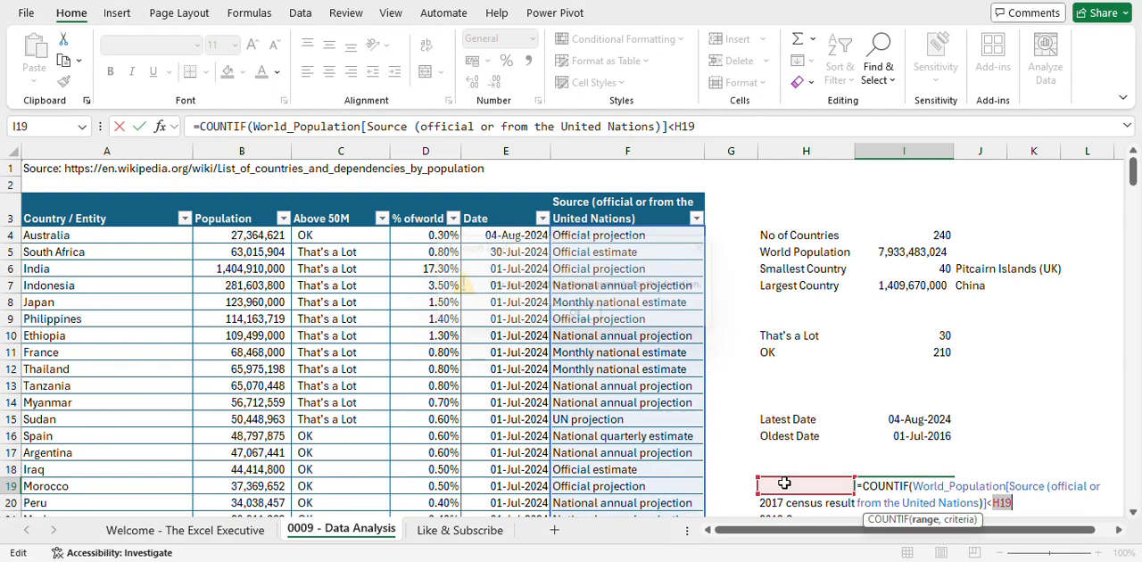
key(Escape)
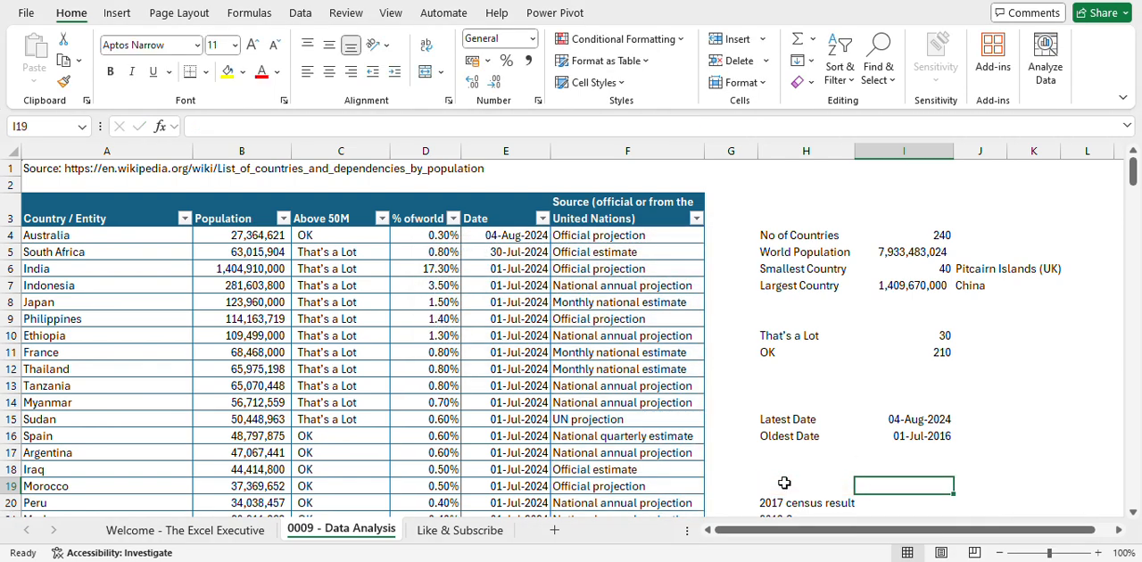
- Count the Source entries matching H19 in I19 with =COUNTIF(World_Population[Source (official or from the United Nations)],H19)
text(=coun)
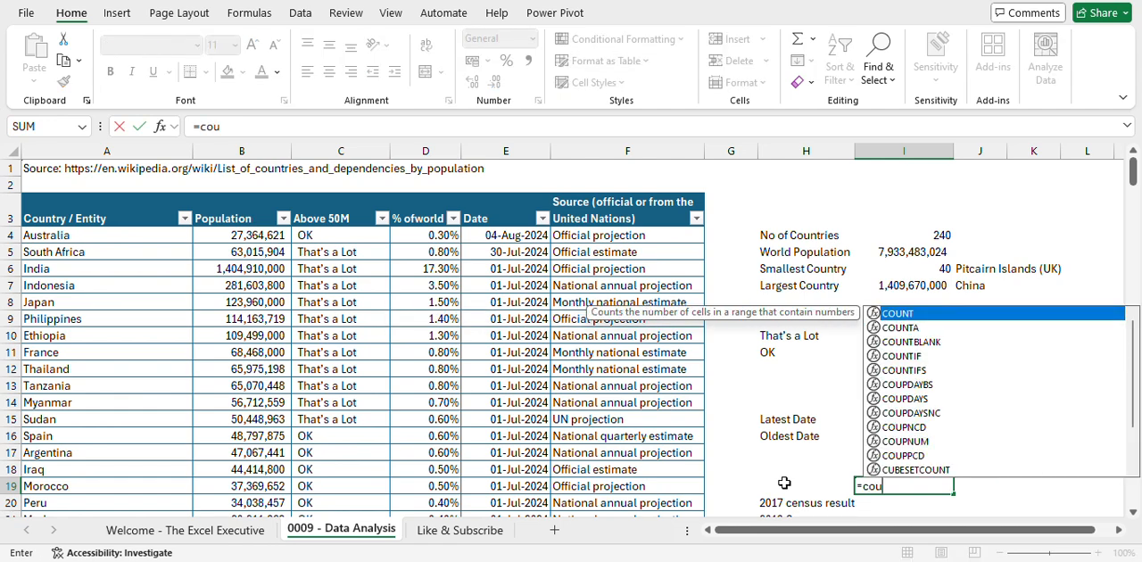
key(Down)
key(Down)
key(Down)
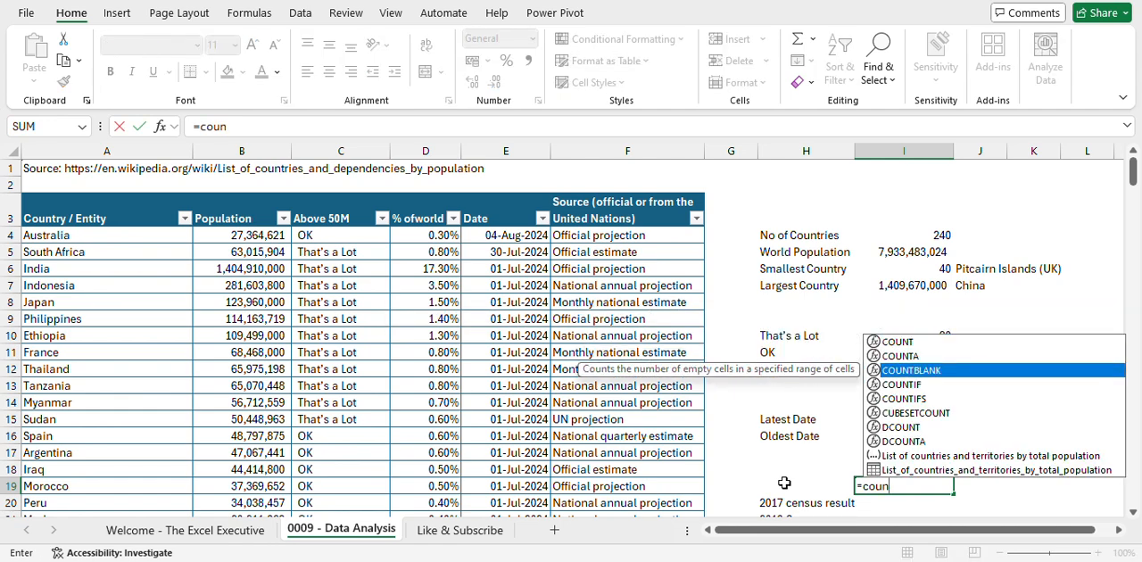
key(Tab)
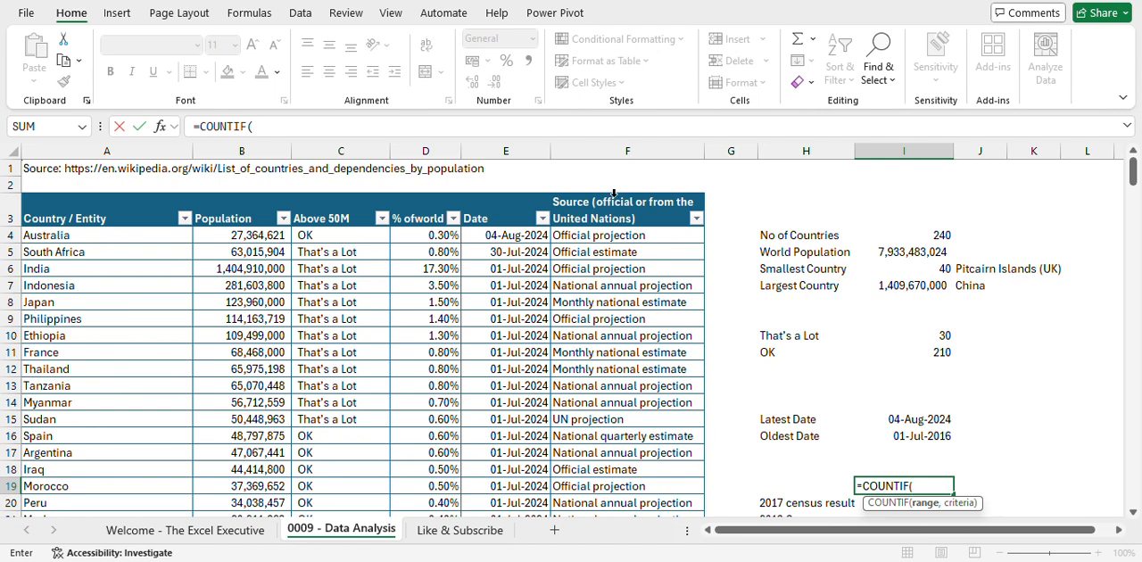
click(614, 194)
text(,)
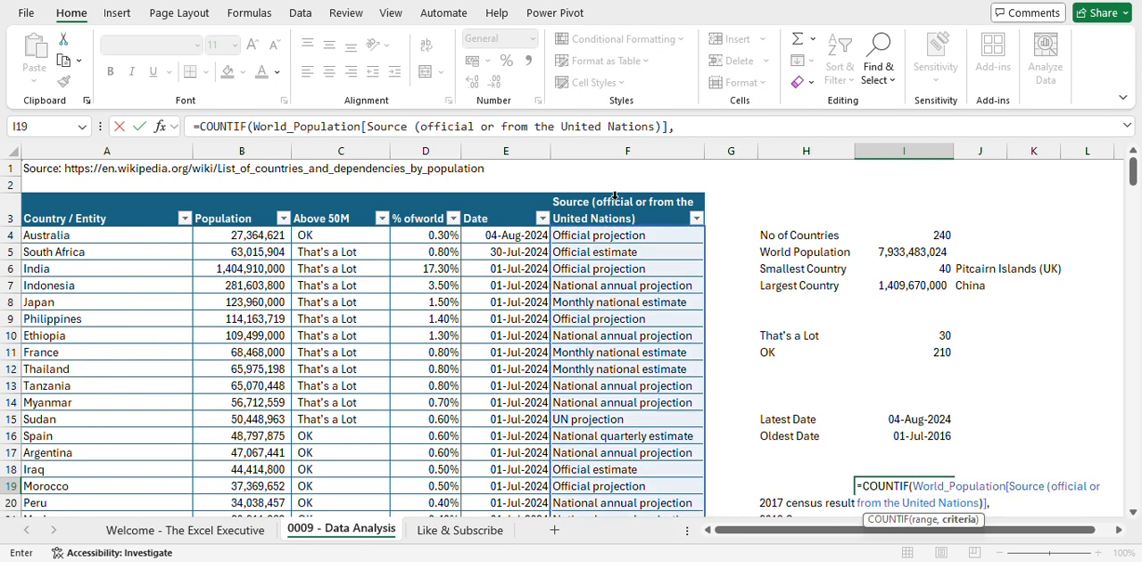
click(799, 479)
text())
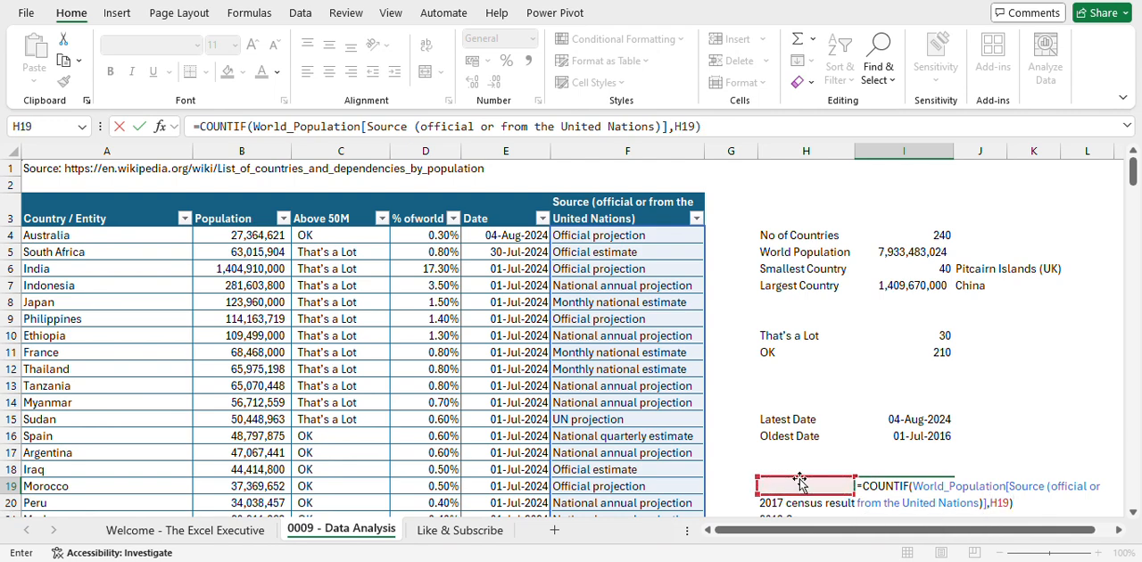
key(Return)
- Compare the first sorted source entry in H19 and its count in I19 with the table's Source column
scroll(882, 480, down, 3)
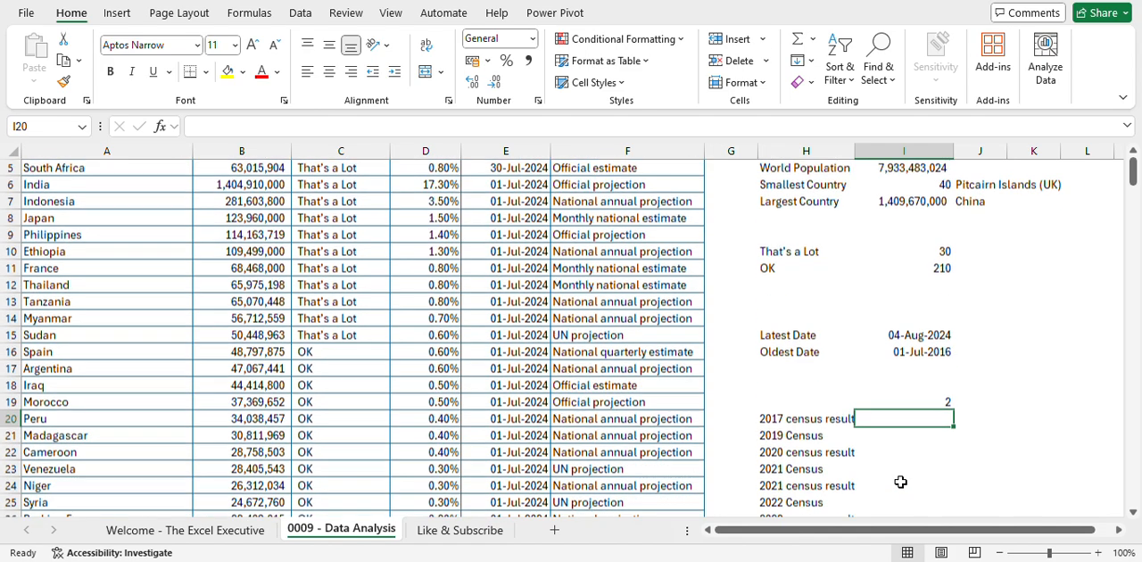
click(799, 320)
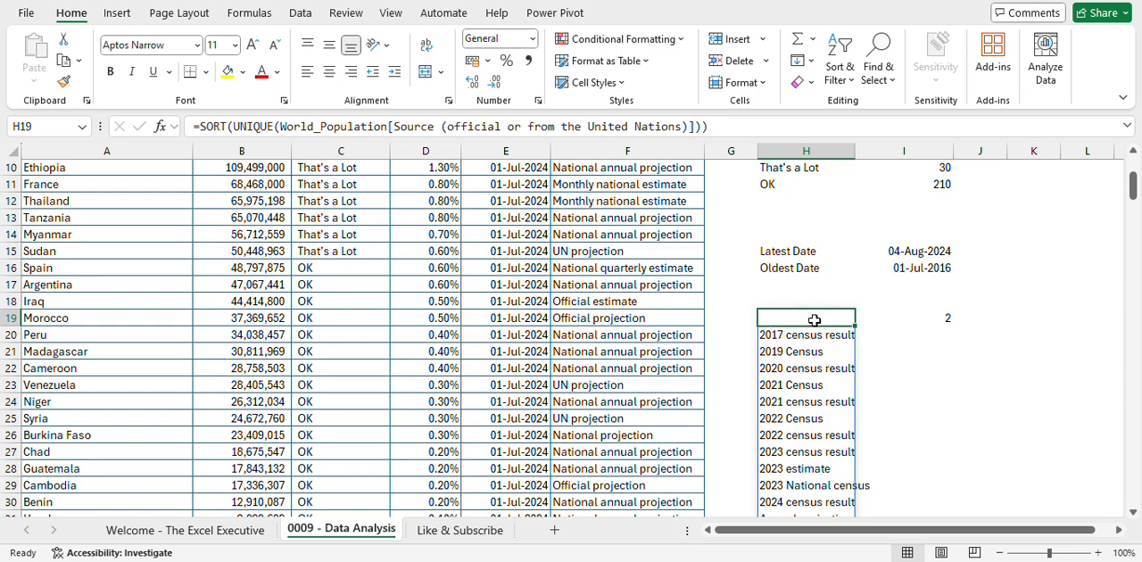
click(927, 318)
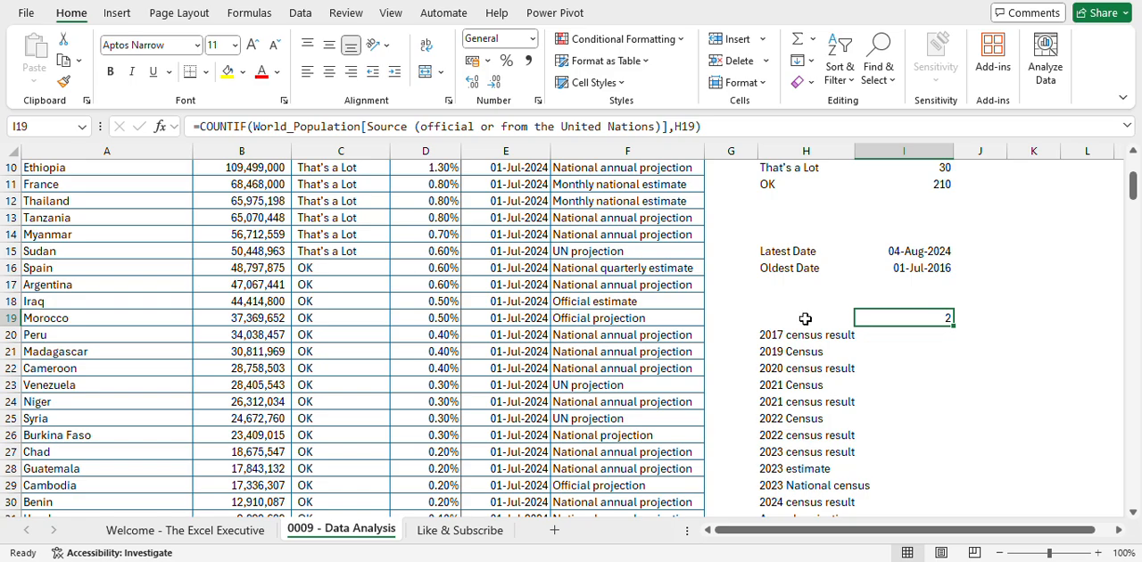
click(799, 318)
scroll(620, 281, up, 3)
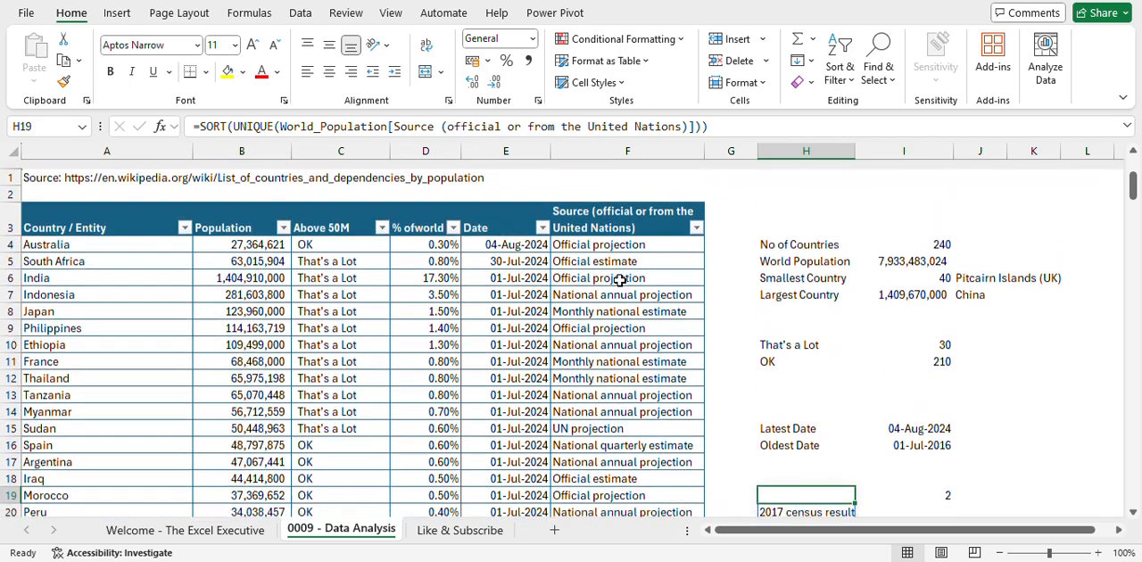
scroll(620, 281, down, 2)
scroll(620, 281, down, 3)
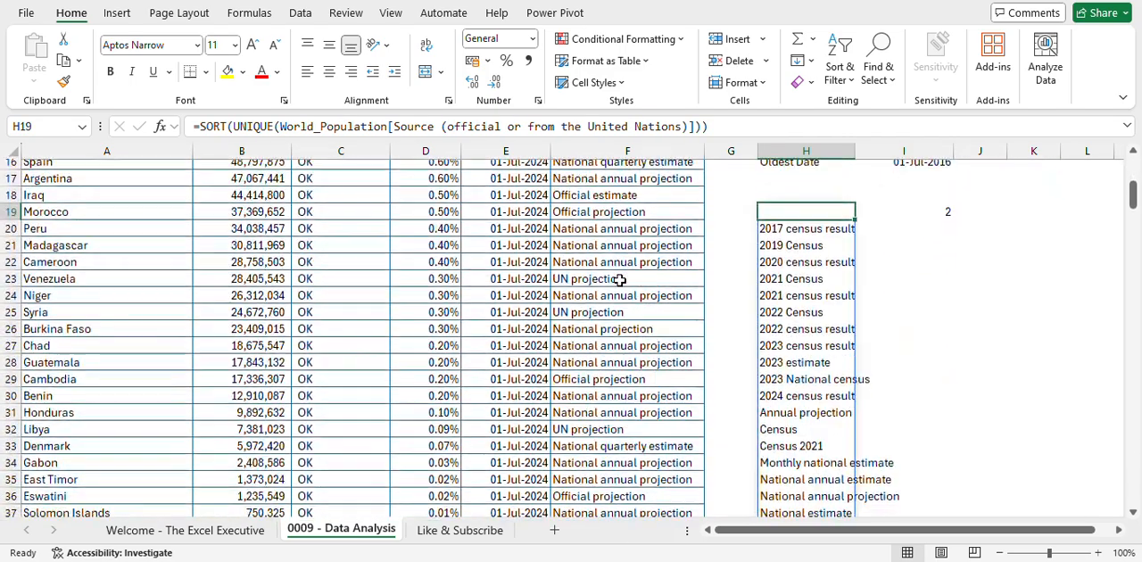
click(616, 229)
scroll(616, 230, up, 2)
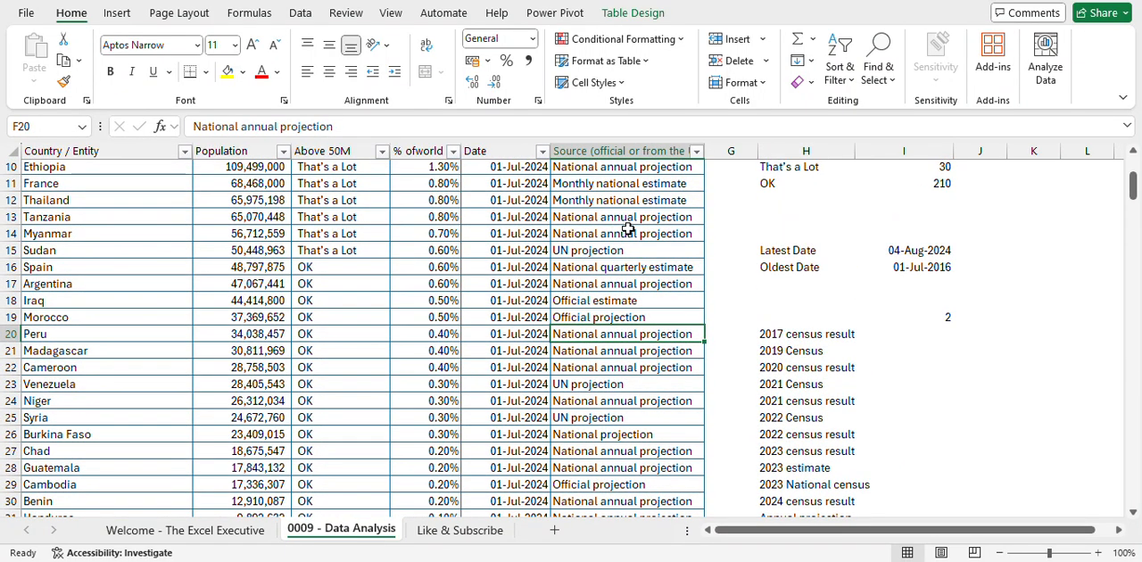
- Fill the COUNTIF formula from I19 down to I47 beside the source list, and autofit the width of column H
click(928, 319)
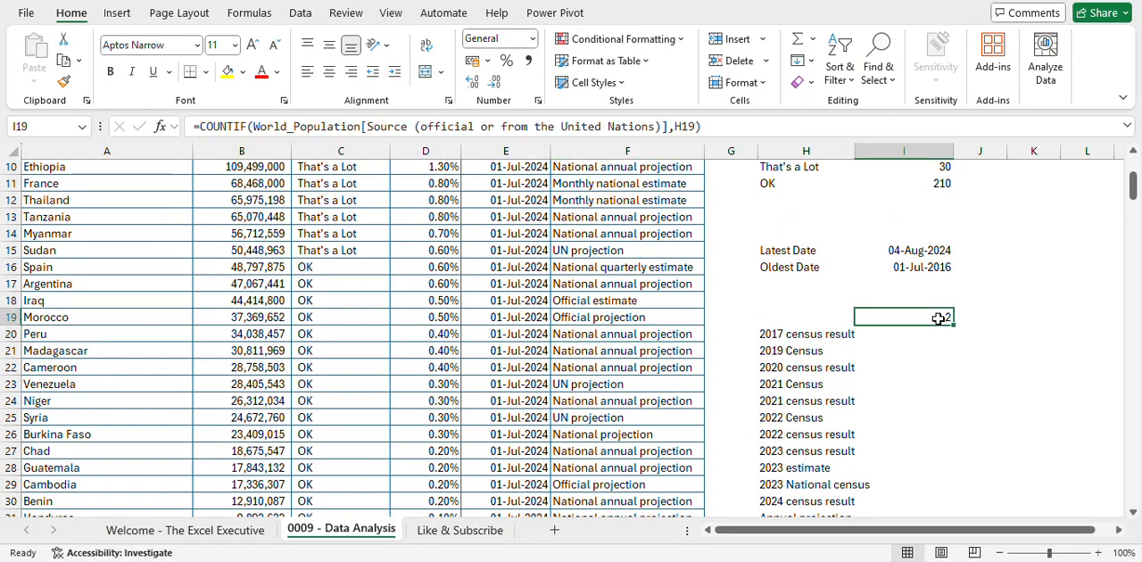
drag(951, 324, 946, 493)
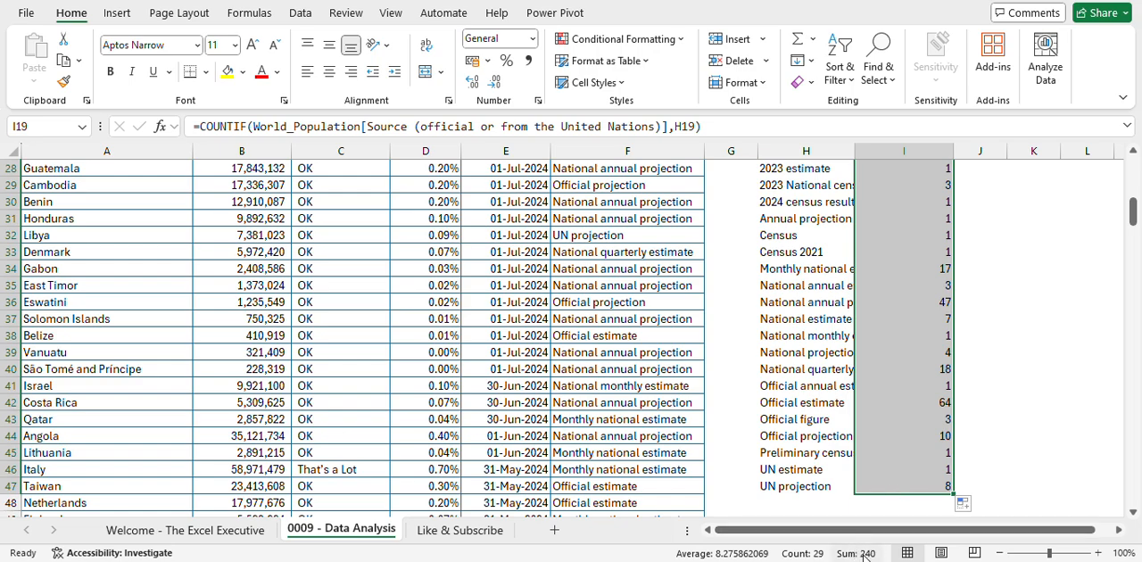
scroll(952, 378, up, 4)
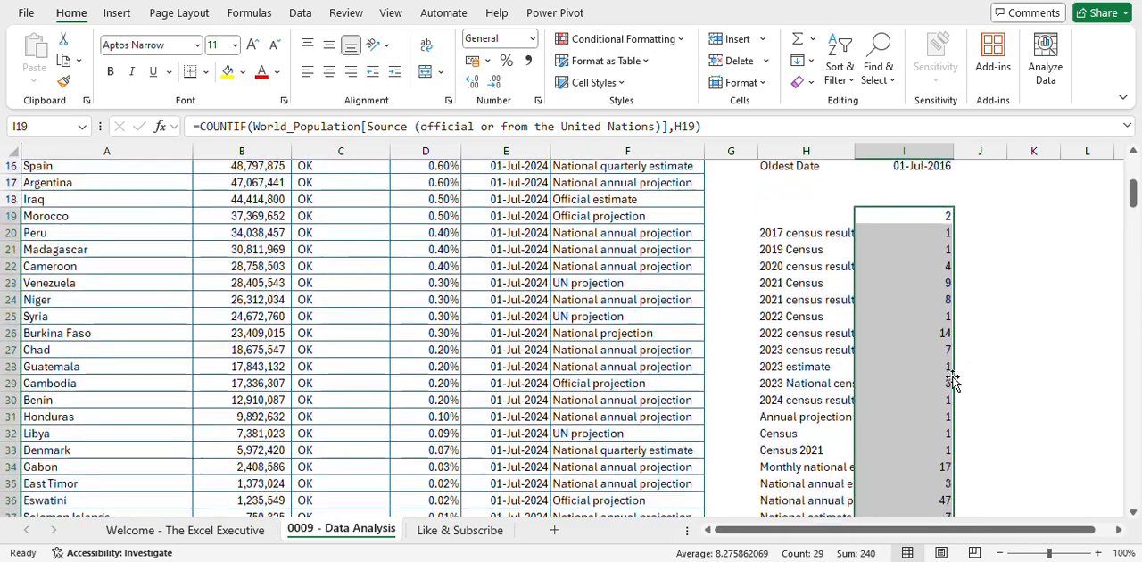
double_click(854, 147)
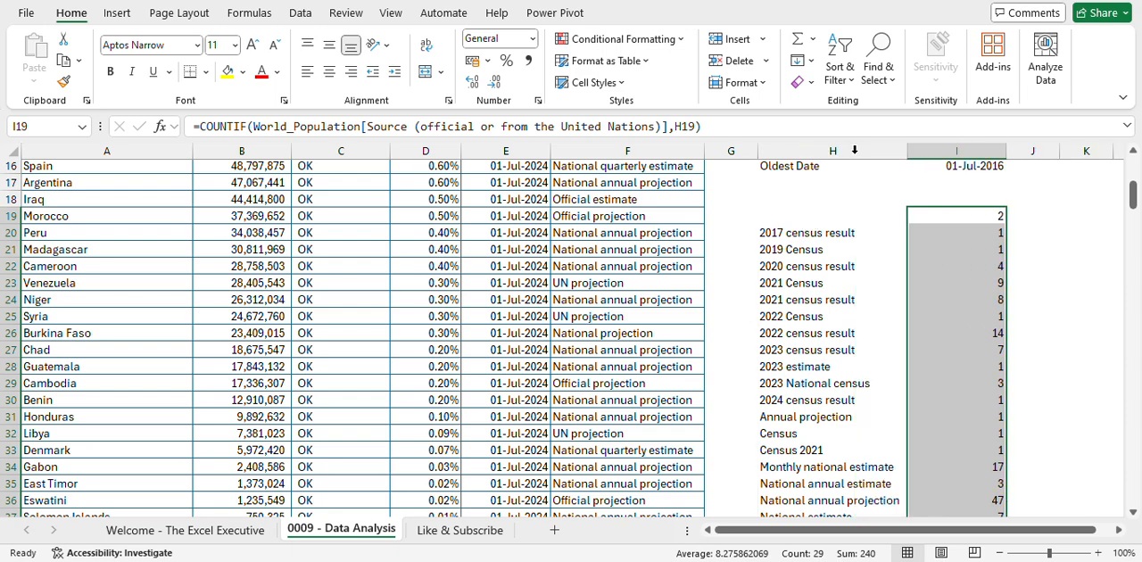
- Examine the source counts, especially those for 2022 census result, National annual projection and Official estimate
click(830, 235)
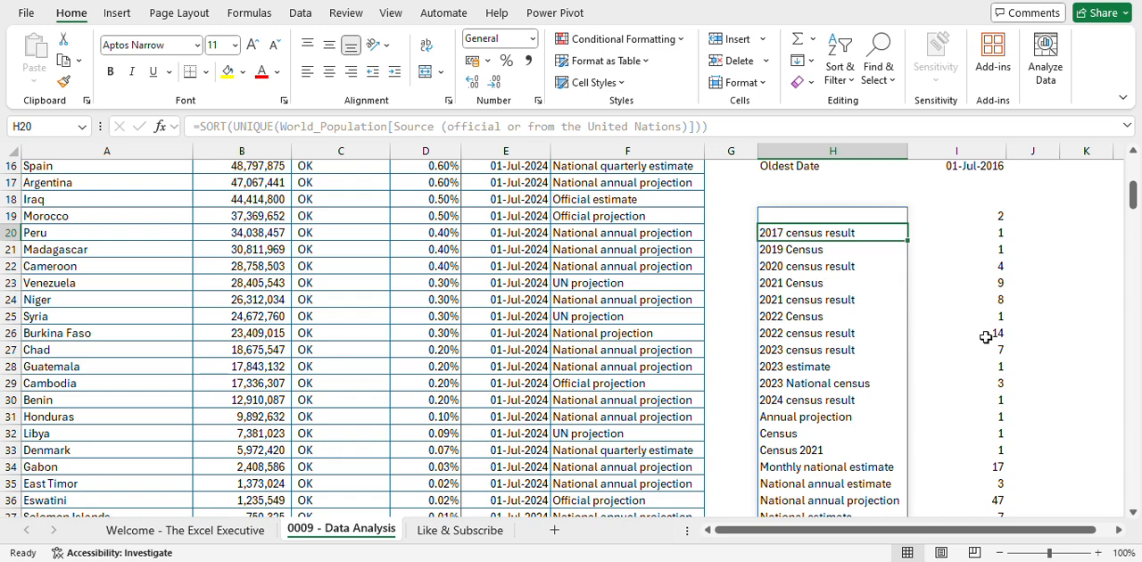
drag(993, 335, 854, 333)
scroll(845, 332, down, 3)
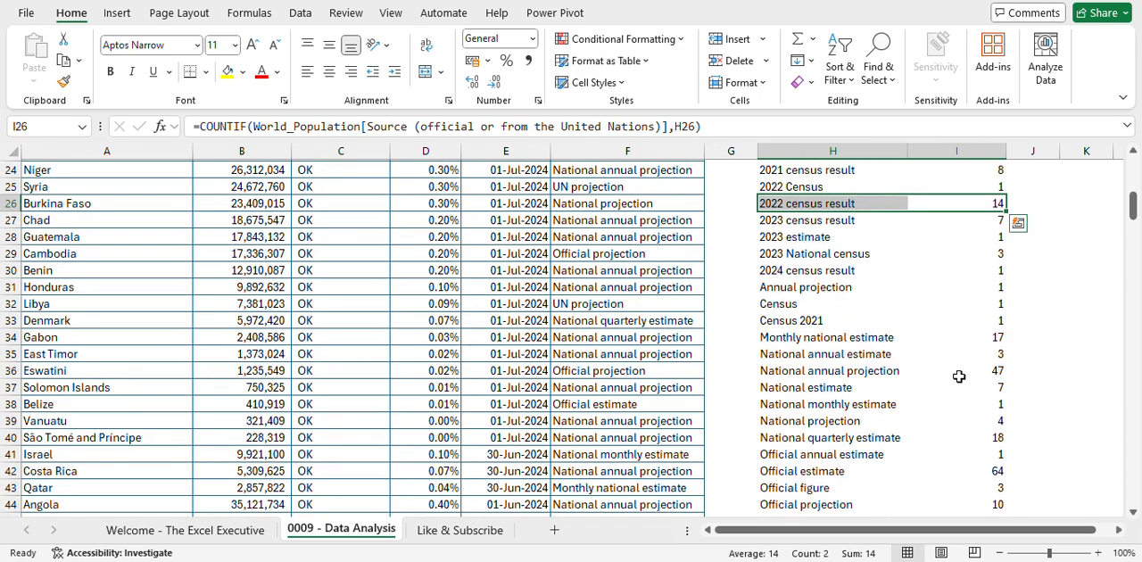
drag(976, 369, 890, 371)
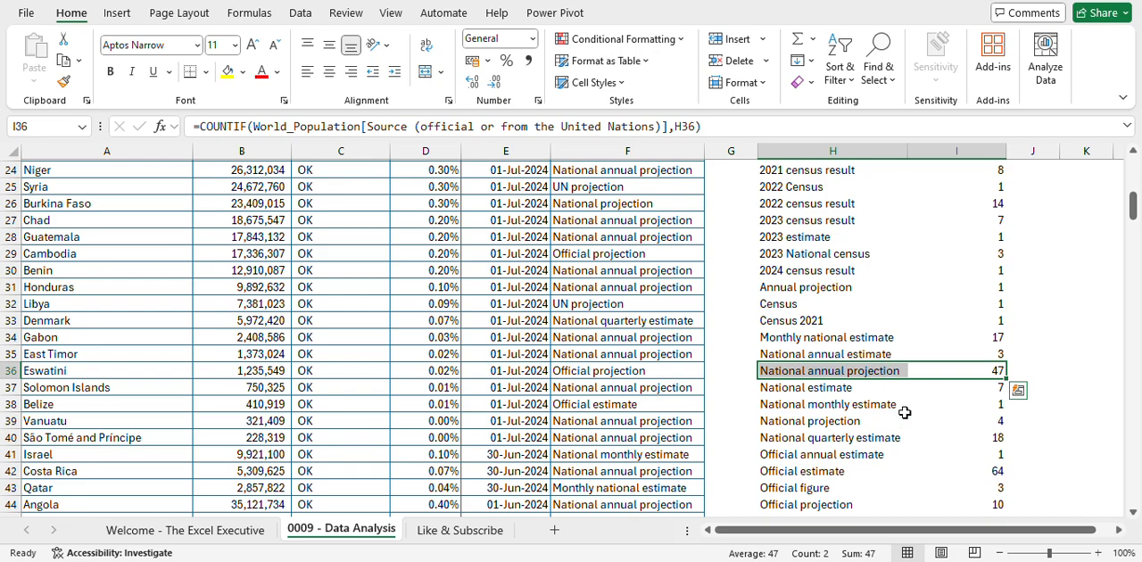
scroll(902, 408, down, 2)
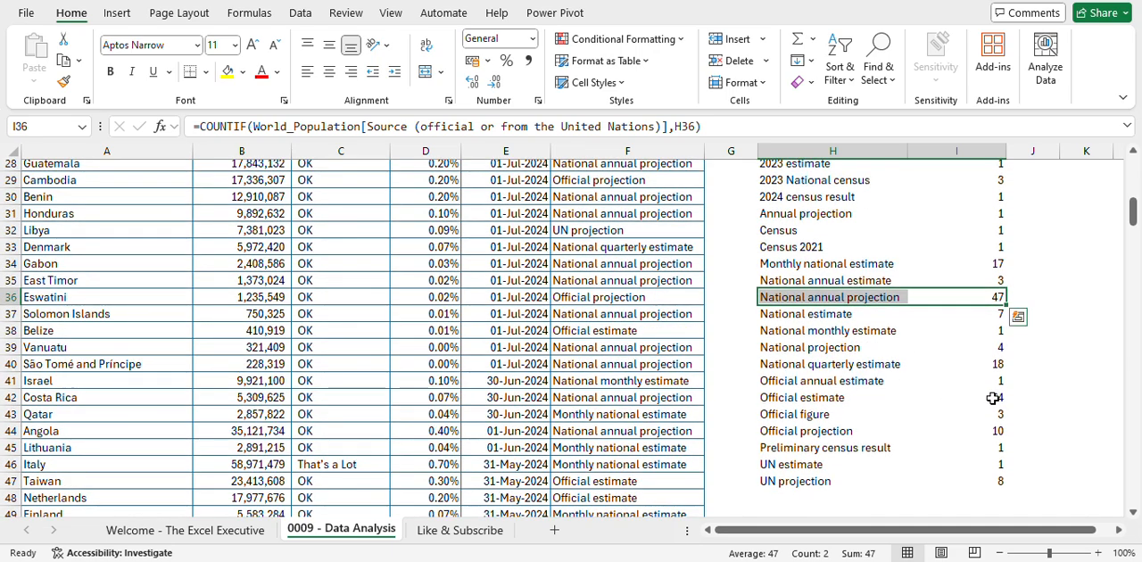
drag(985, 397, 874, 398)
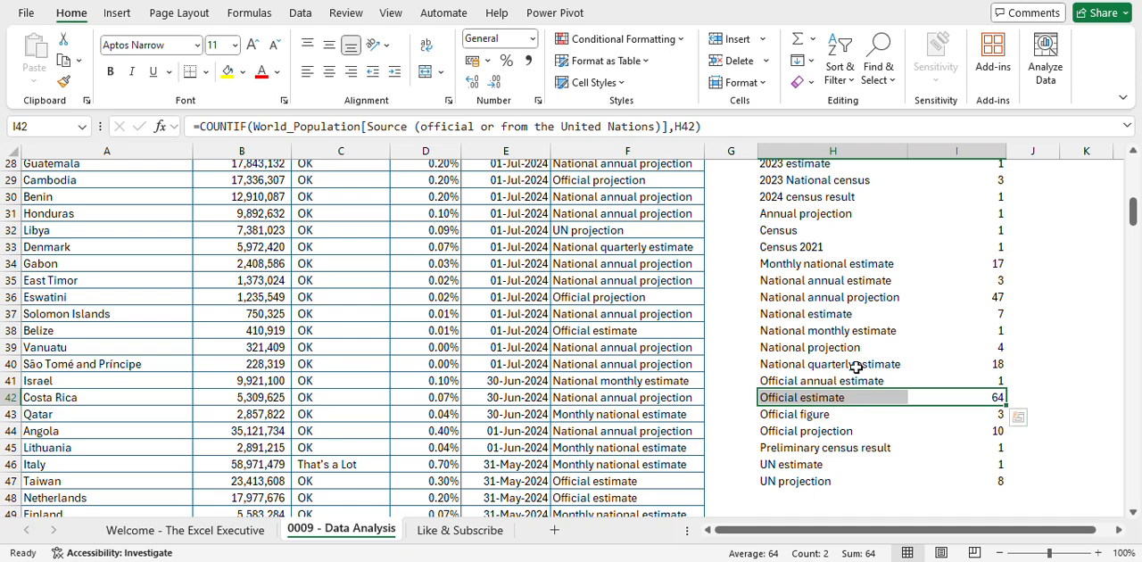
- Review the summary formulas for country count, world population, smallest and largest country, That's a Lot and OK totals, and latest date
scroll(855, 367, up, 9)
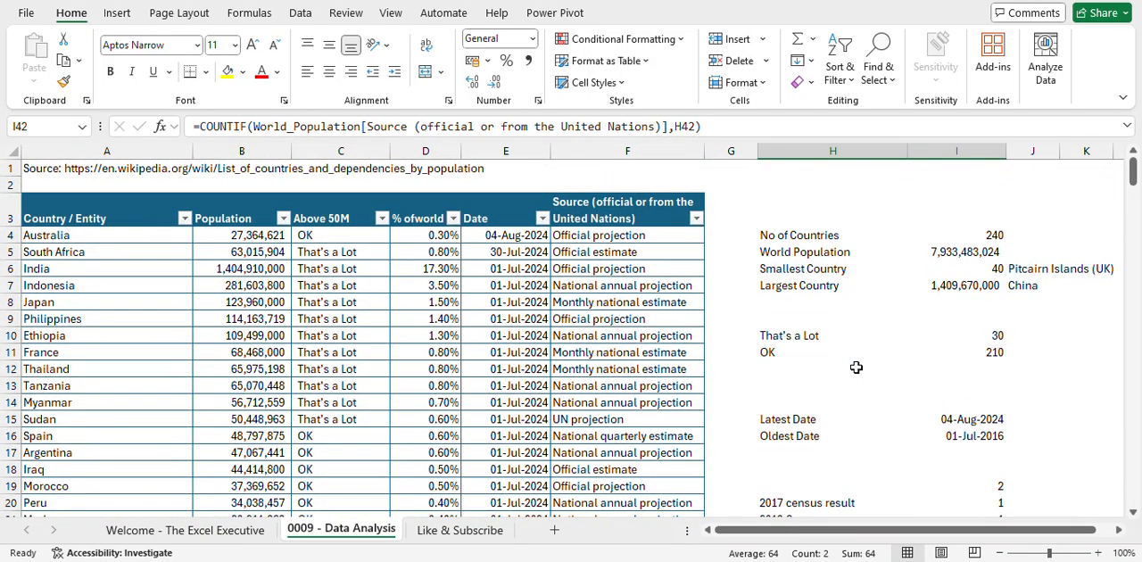
click(993, 236)
click(968, 255)
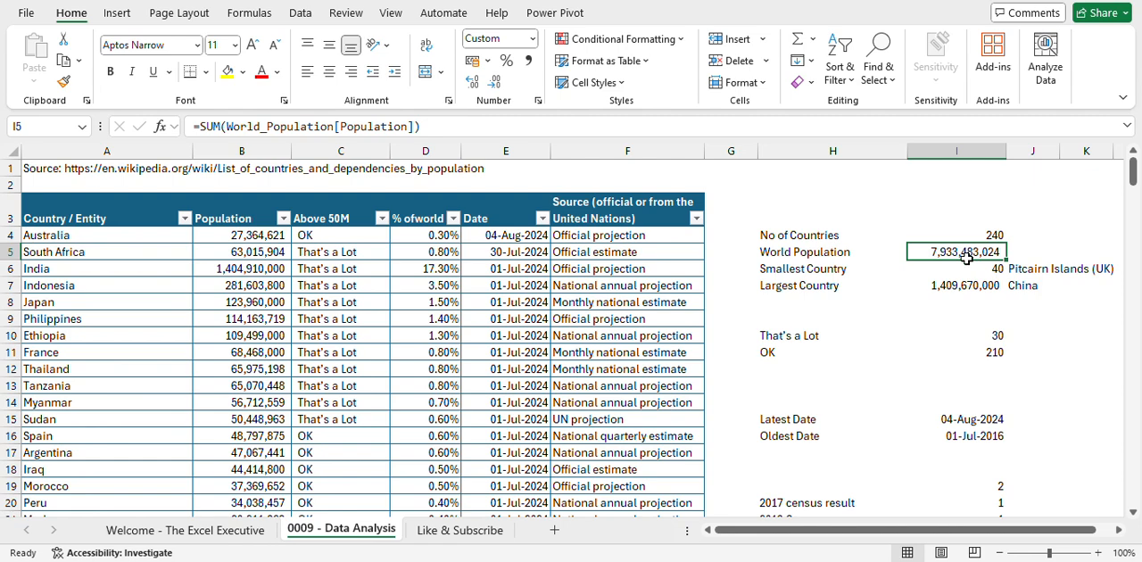
click(959, 270)
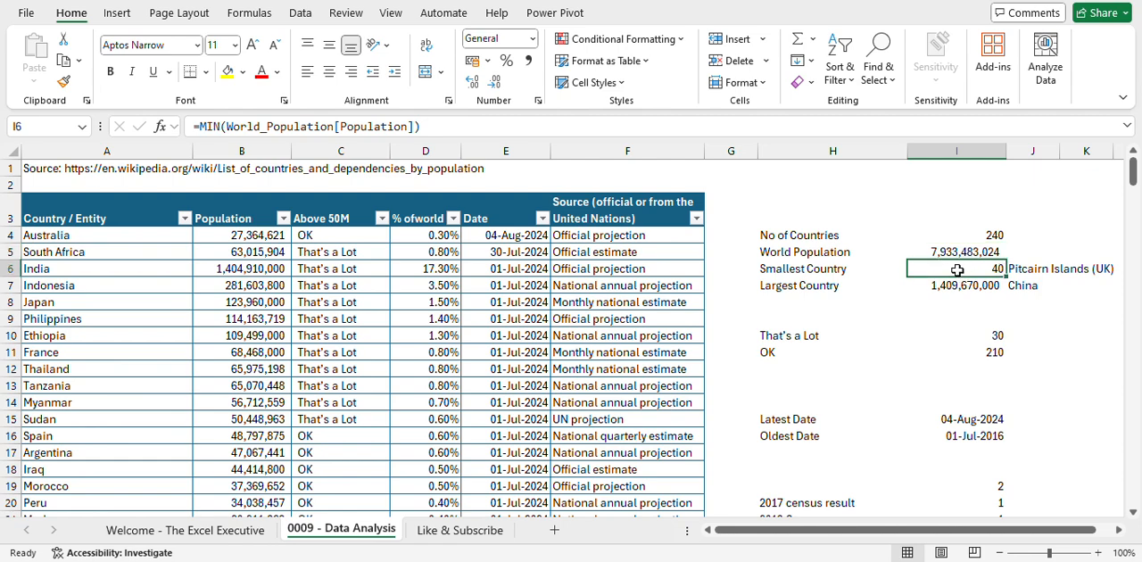
click(1043, 272)
click(951, 285)
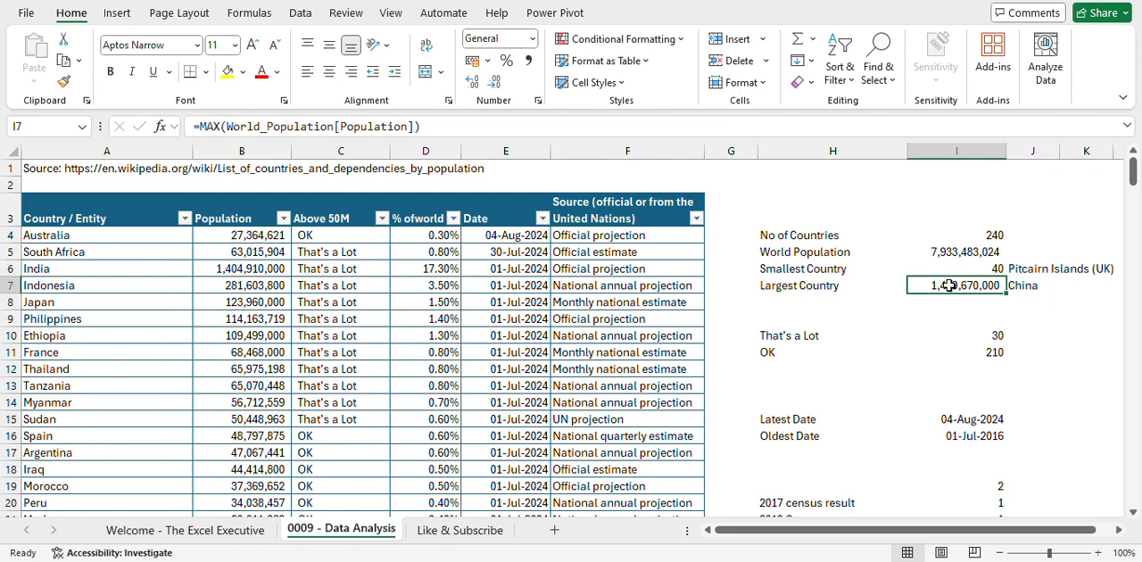
scroll(946, 347, down, 1)
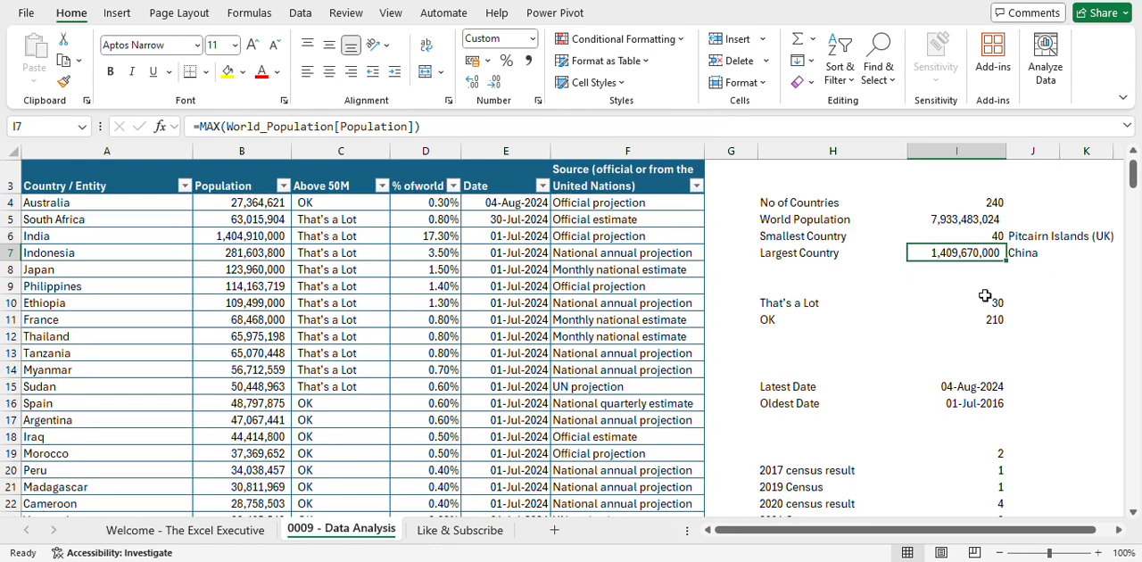
click(981, 301)
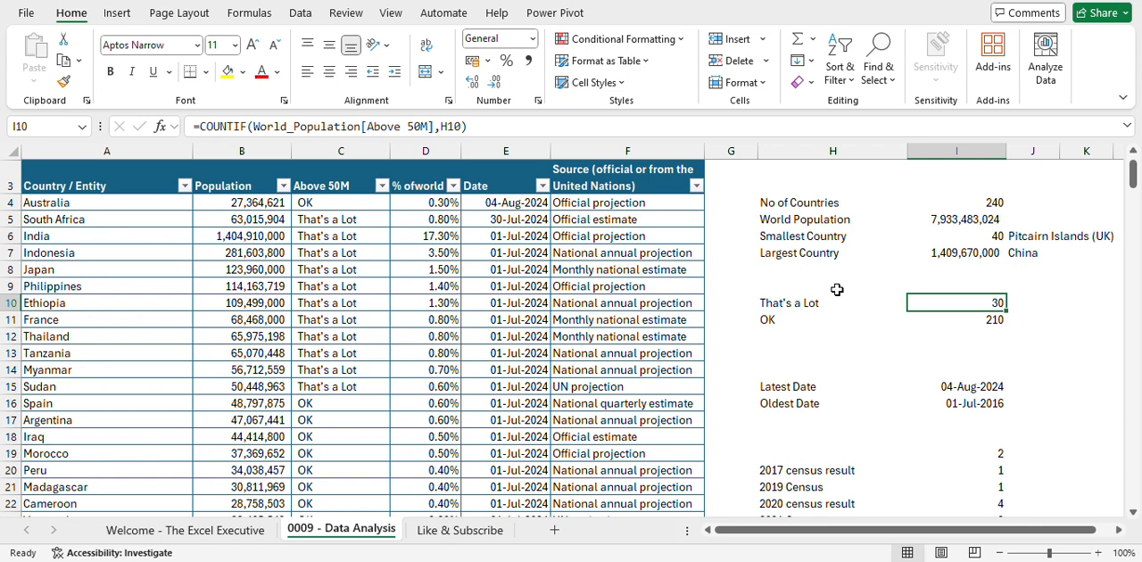
click(970, 328)
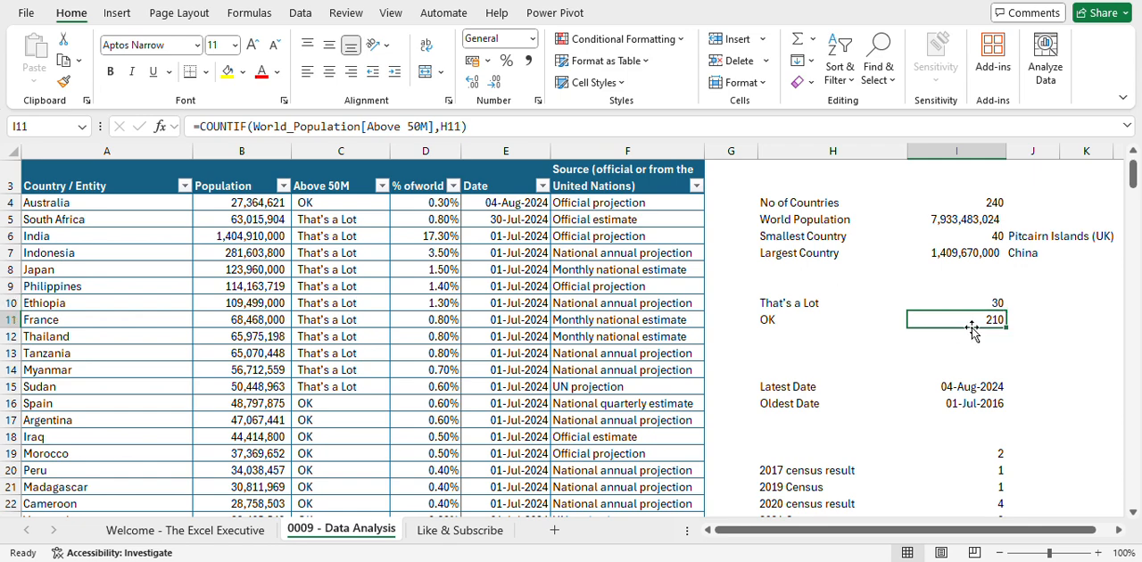
scroll(930, 344, down, 1)
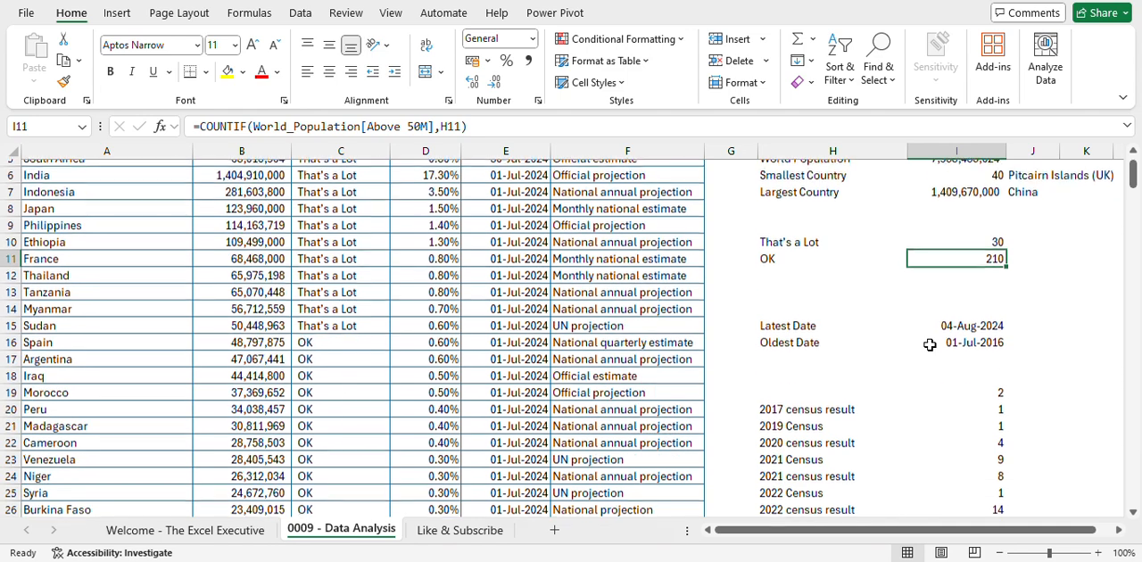
click(976, 327)
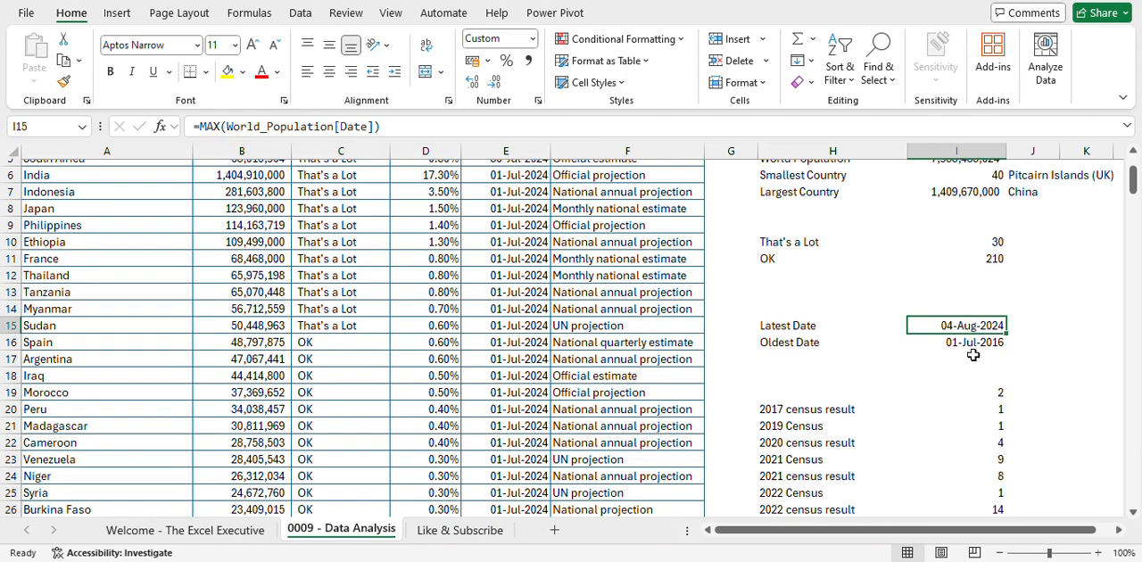
- Look over the full list of sources with their counts and the summary blocks above it
scroll(956, 382, down, 1)
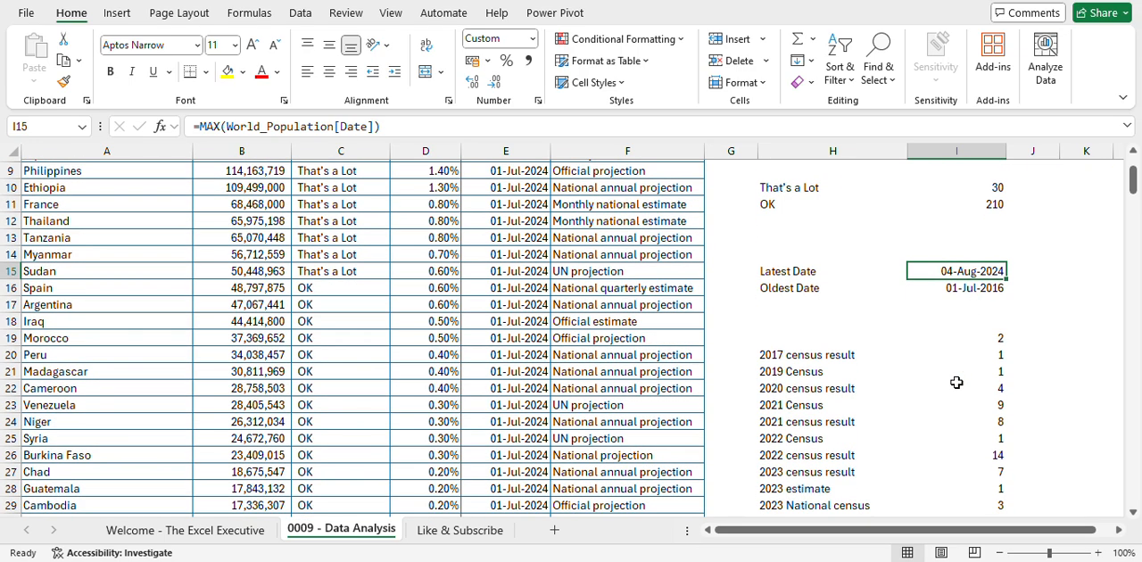
scroll(957, 382, down, 4)
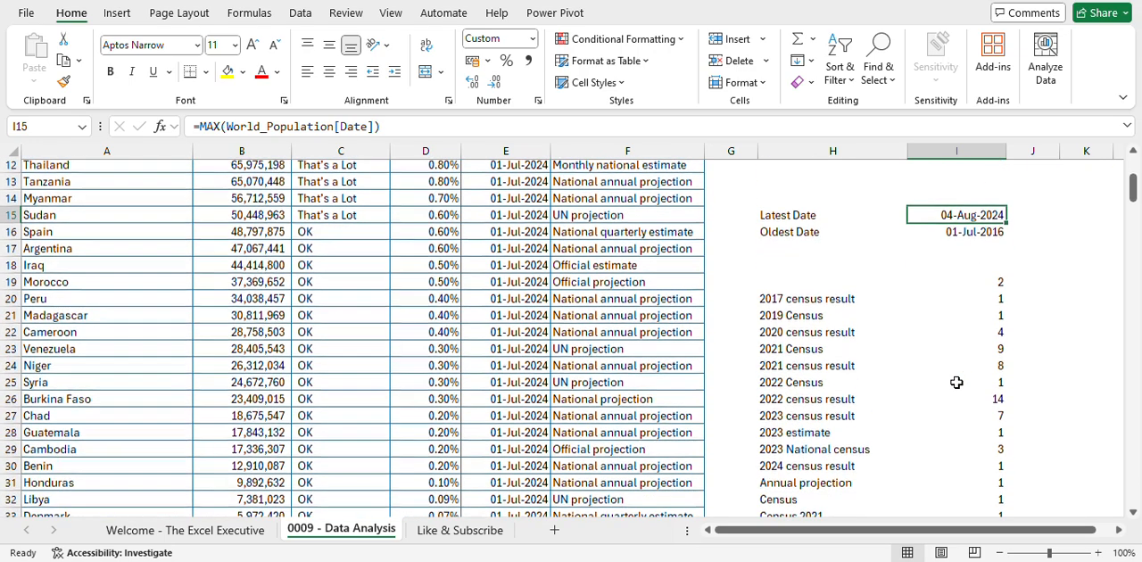
scroll(957, 382, down, 4)
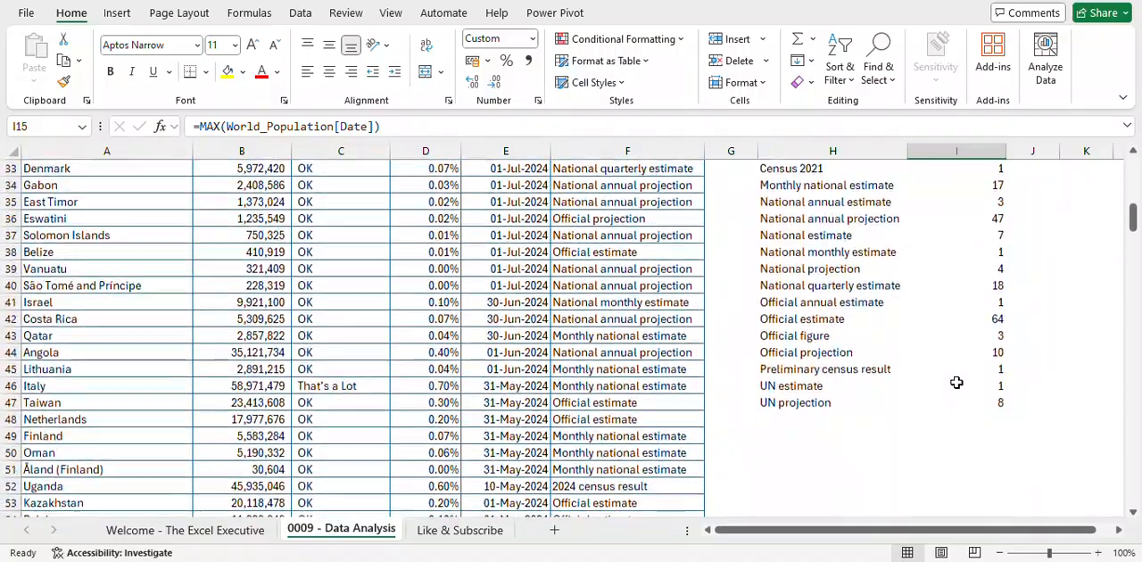
scroll(956, 381, up, 2)
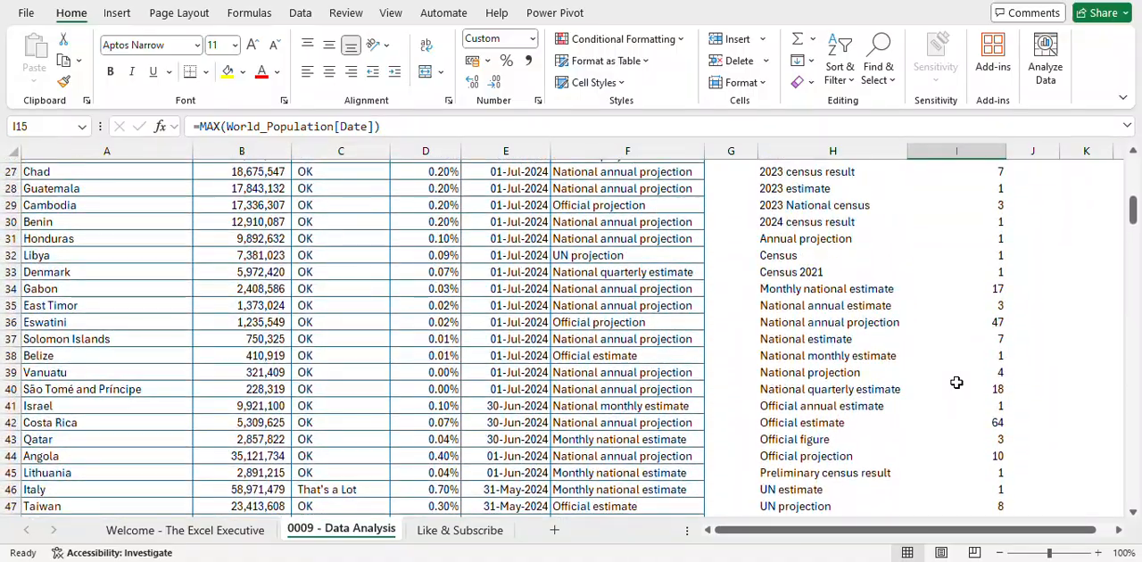
scroll(957, 382, up, 1)
scroll(956, 382, down, 1)
scroll(956, 382, down, 1)
scroll(956, 381, up, 5)
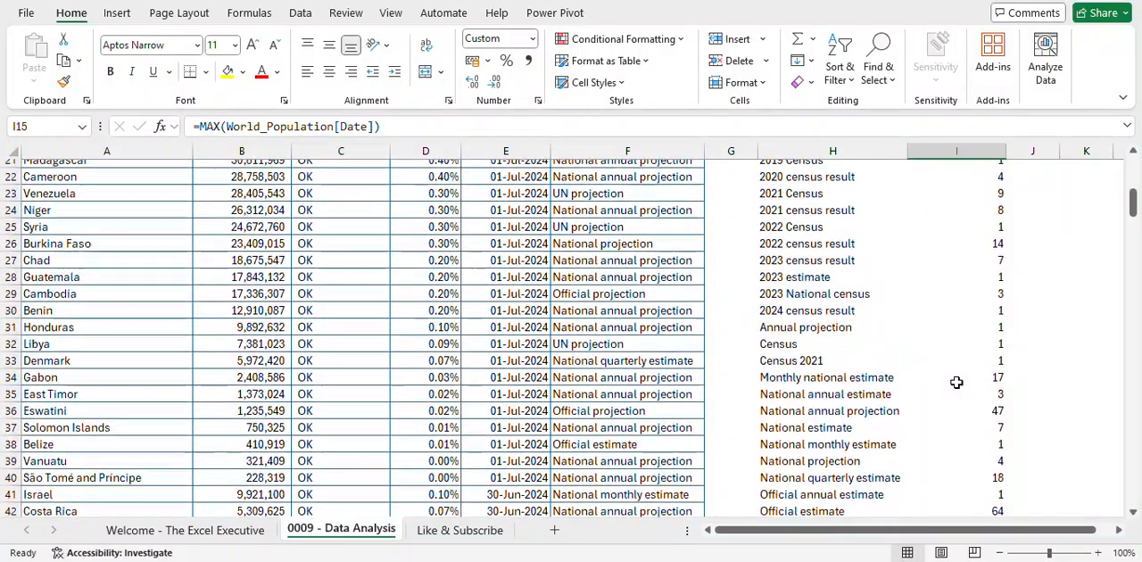
scroll(956, 382, up, 5)
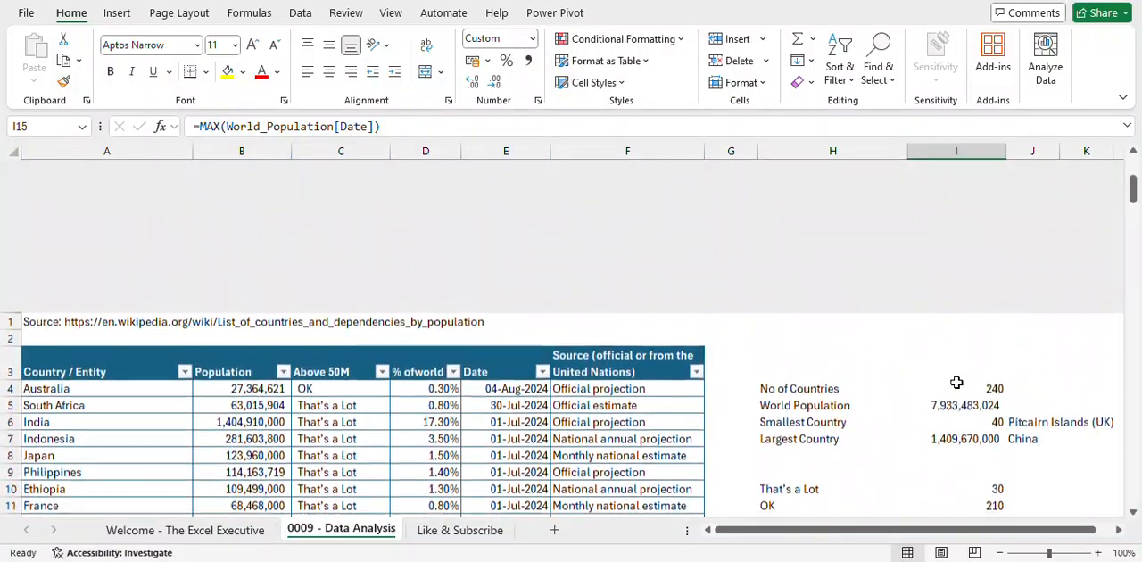
scroll(956, 382, down, 2)
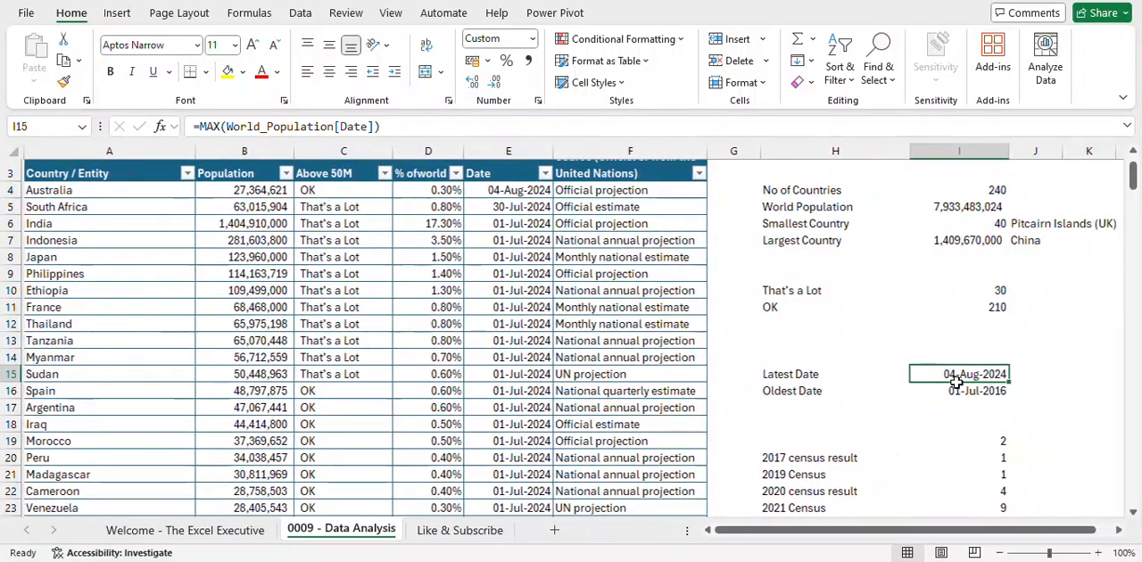
scroll(957, 382, up, 1)
scroll(957, 382, up, 2)
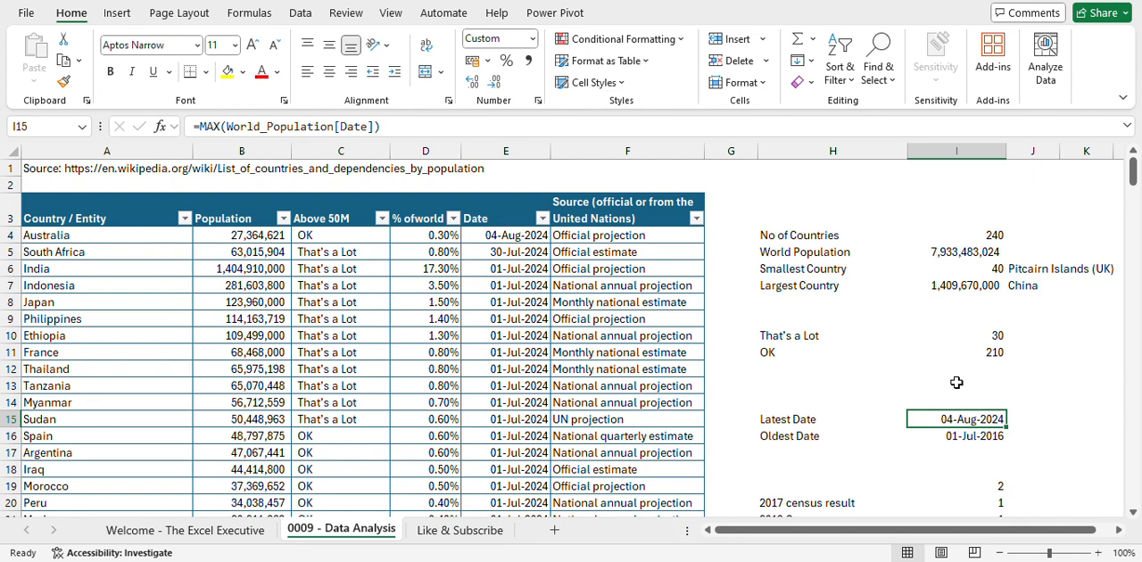
- Switch to the Like & Subscribe sheet
click(473, 530)
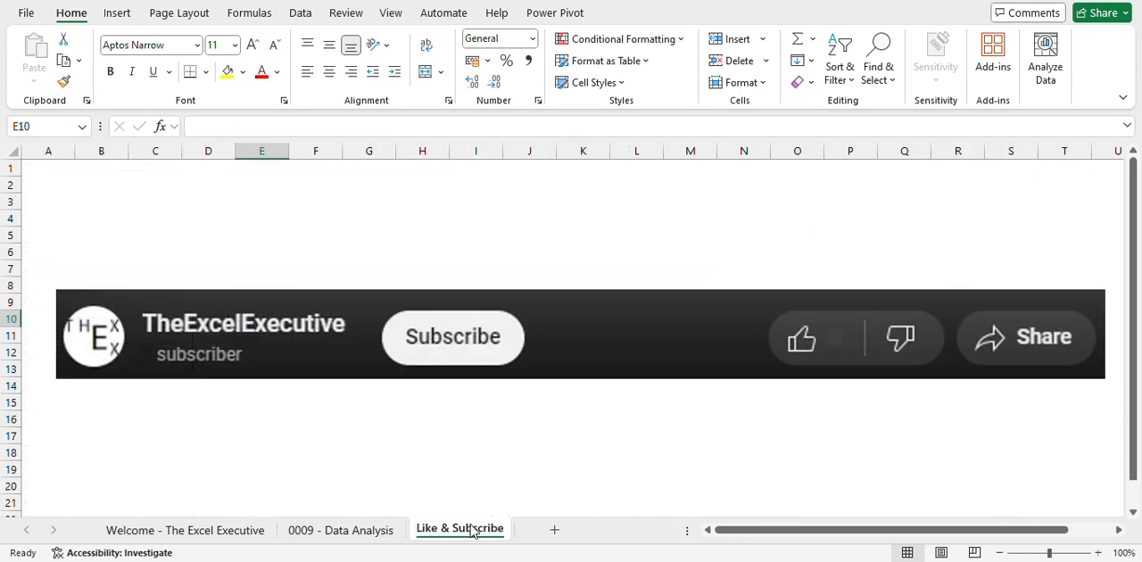